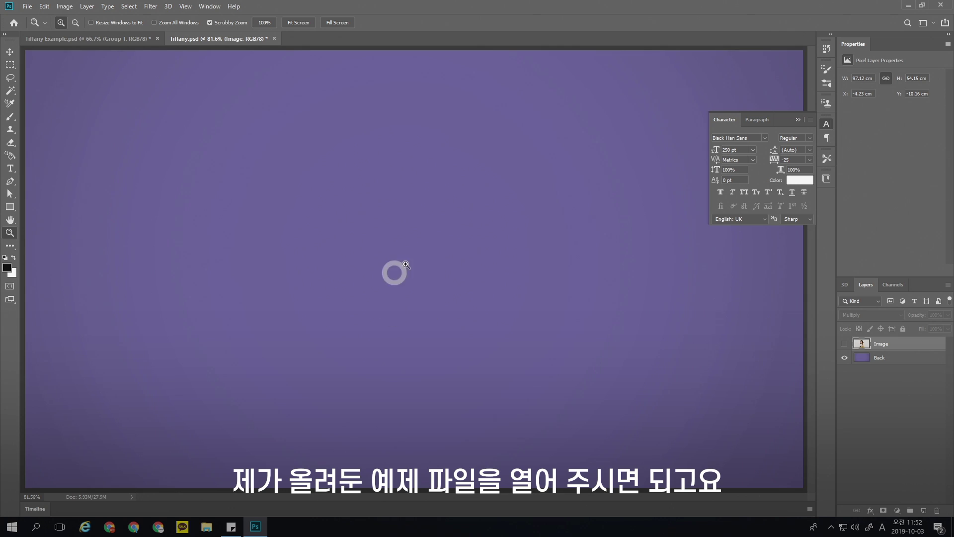
Set the Type tool to Black Han Sans, 250 pt, with -25 tracking
click(10, 168)
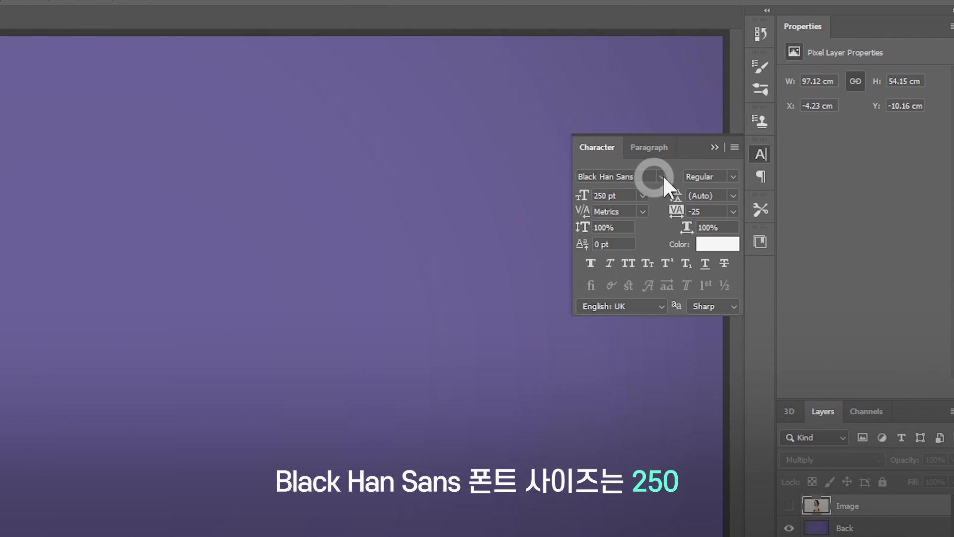
click(624, 195)
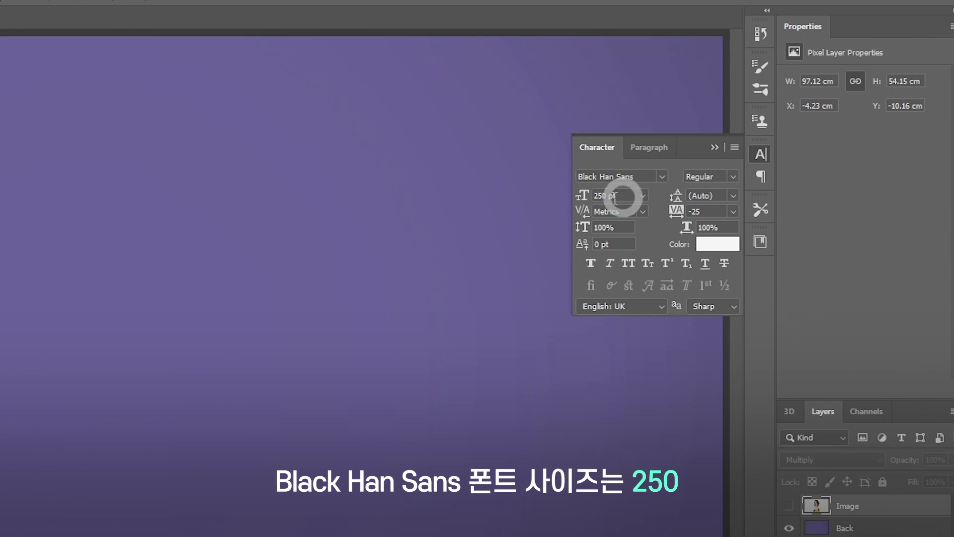
click(701, 213)
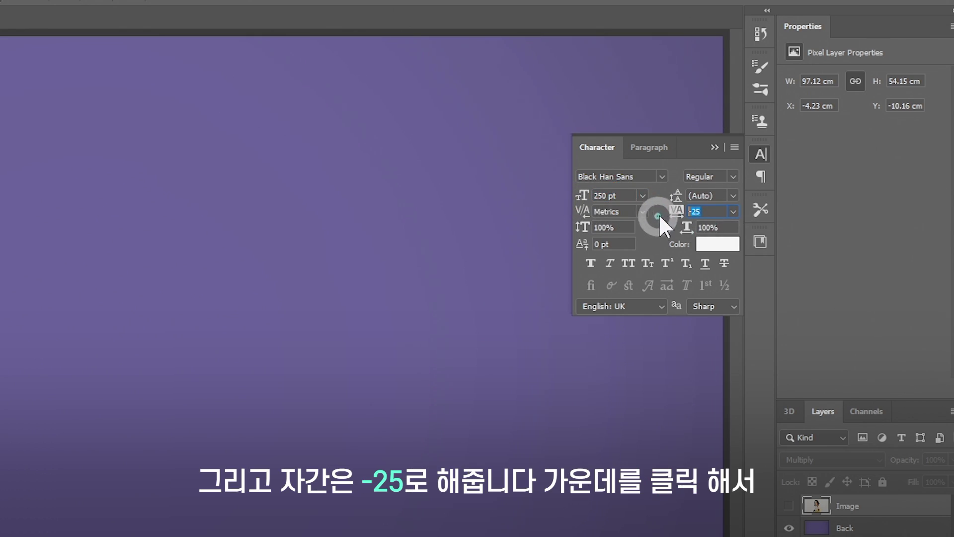
click(302, 239)
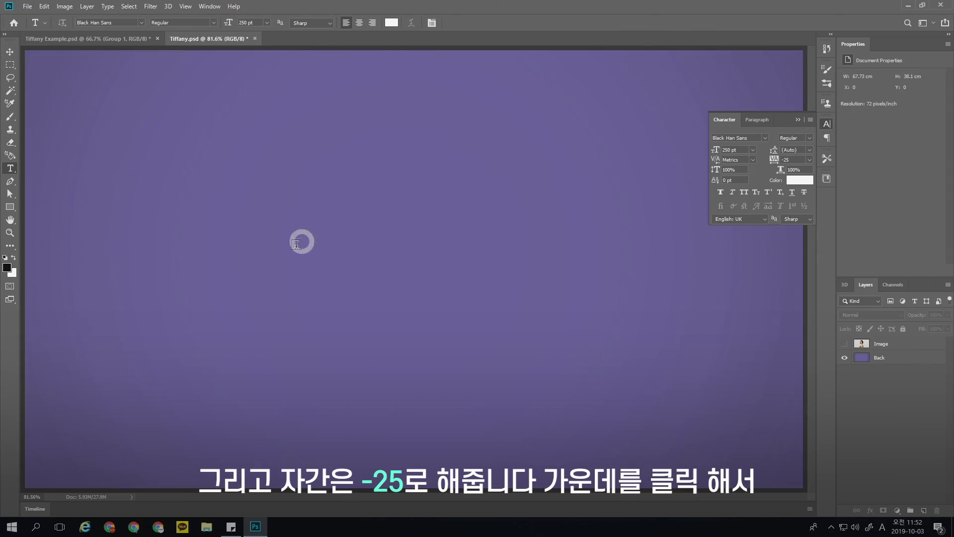
Type the white title 티파니 on the canvas in Korean and commit it
click(292, 259)
key(Hangul)
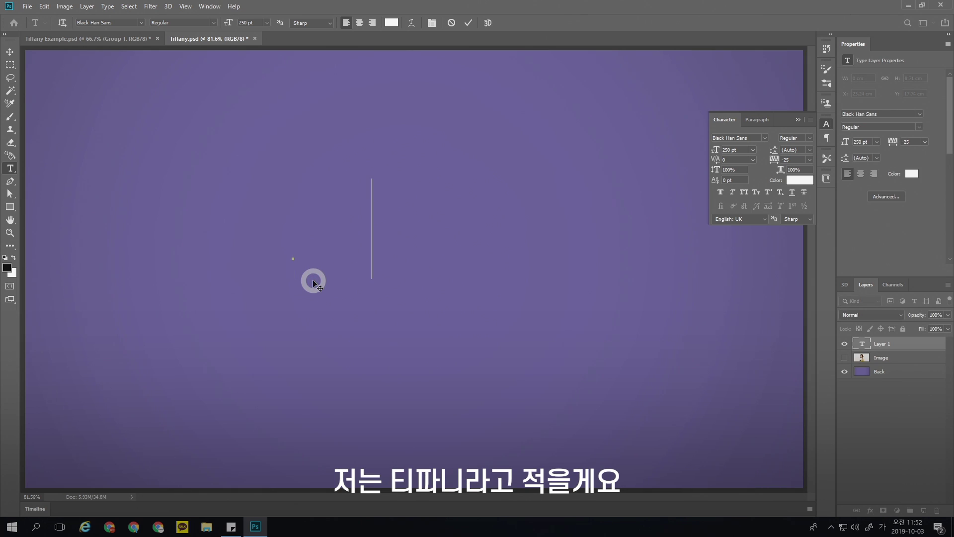
text(티파니)
key(ctrl+Return)
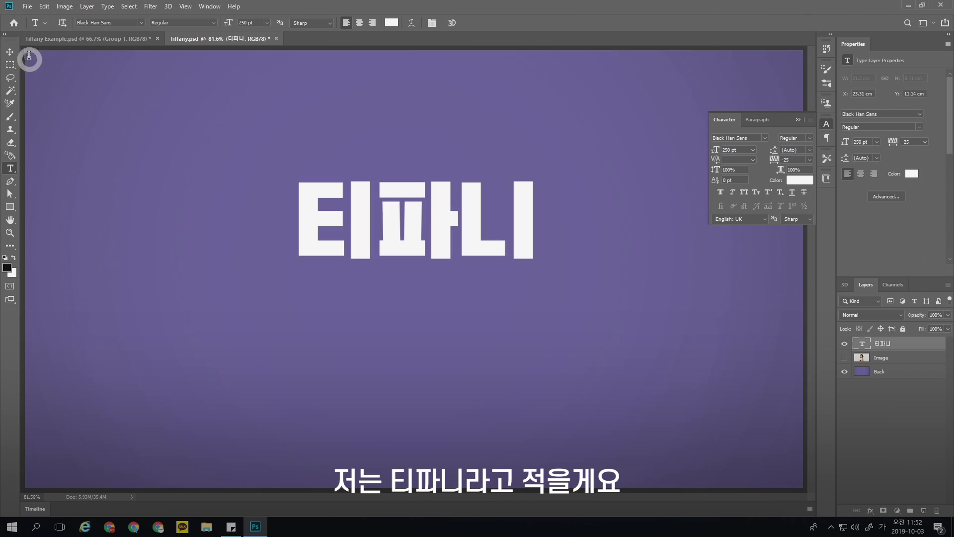
Centre the 티파니 title horizontally and vertically on the canvas
key(v)
click(363, 197)
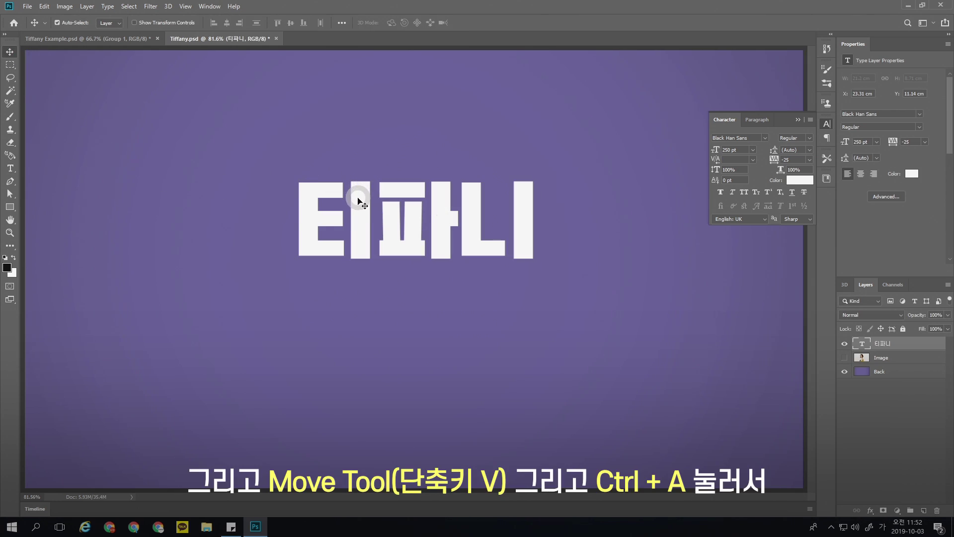
key(ctrl+a)
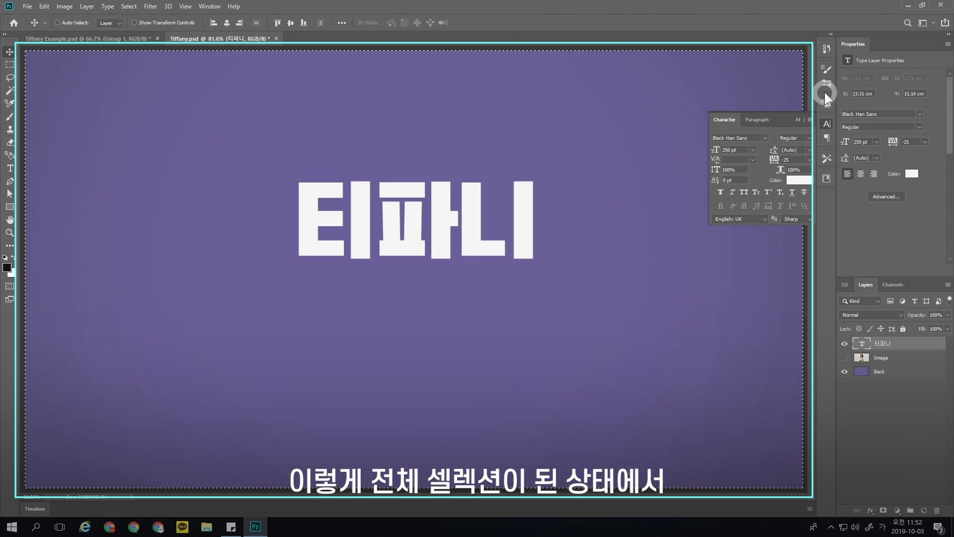
click(228, 24)
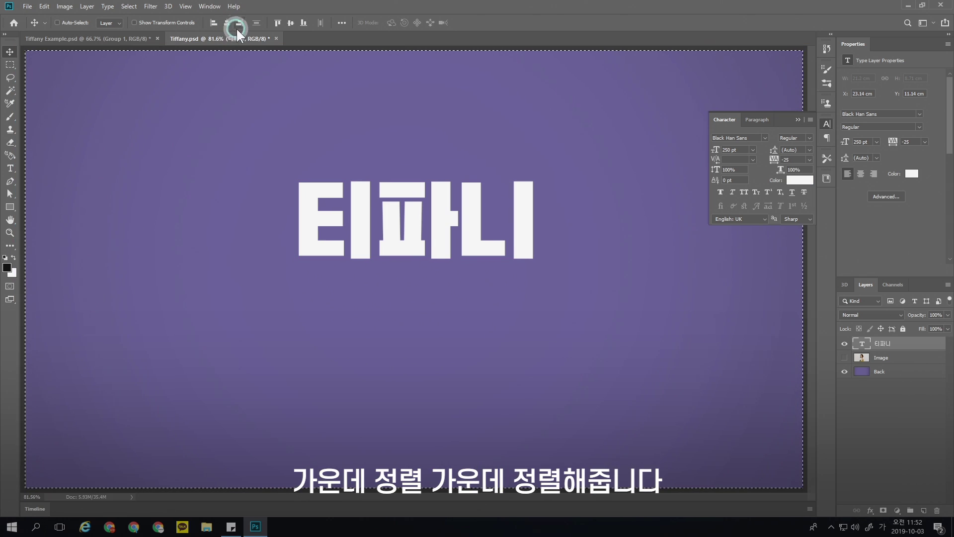
click(290, 23)
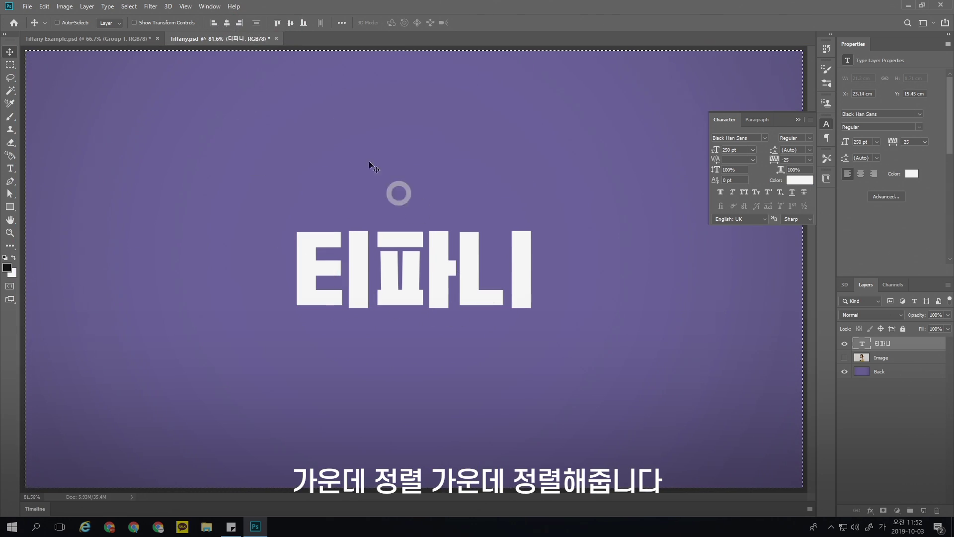
key(ctrl+d)
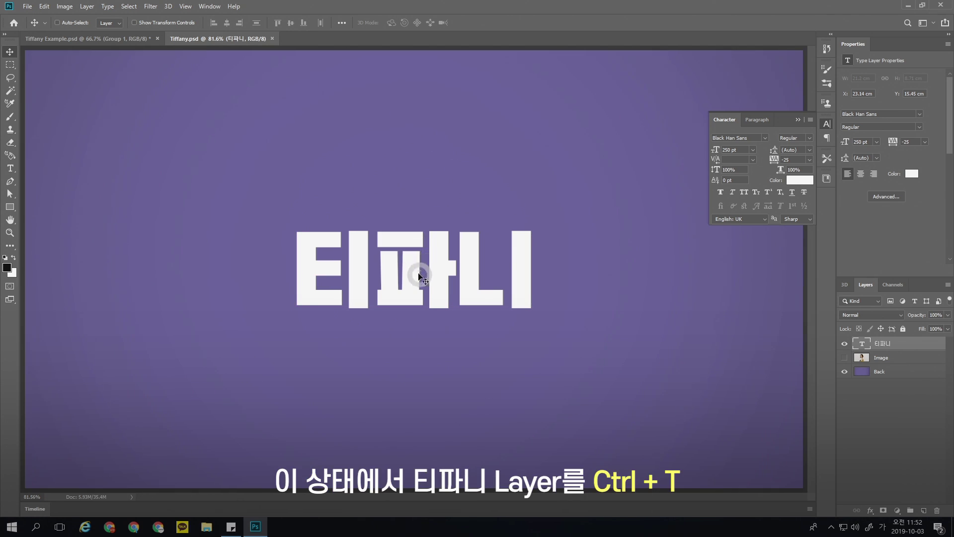
Skew the title slightly right, duplicate its layer twice, and hide one copy
key(ctrl+t)
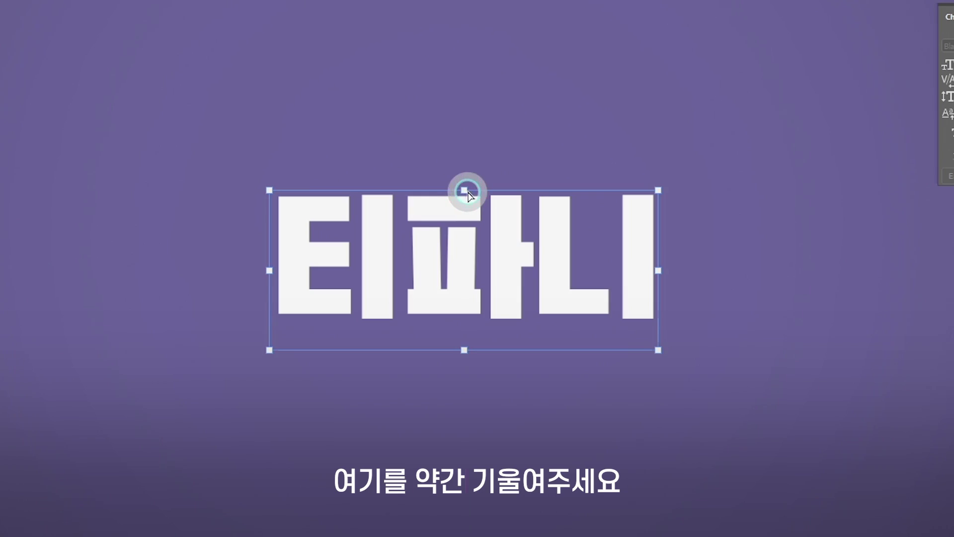
drag(413, 231, 422, 231)
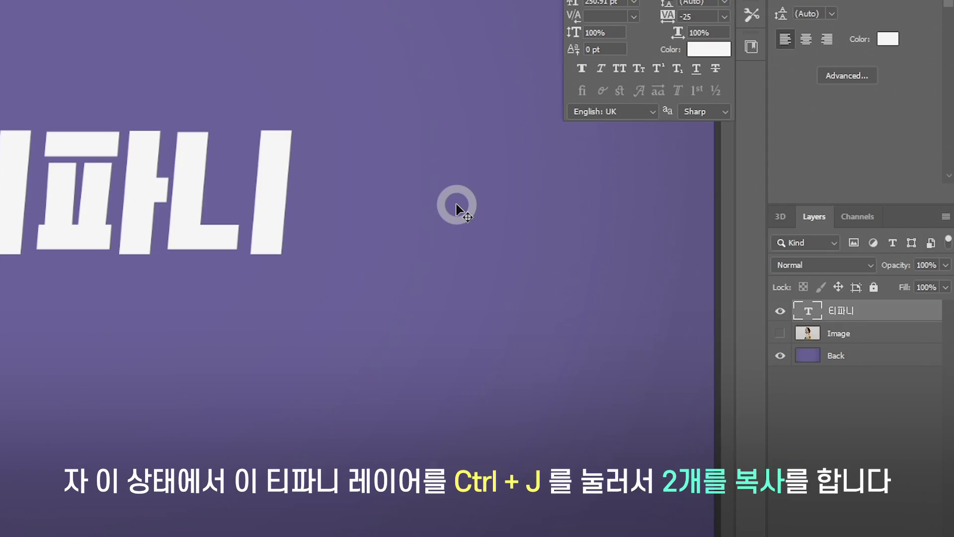
key(ctrl+j)
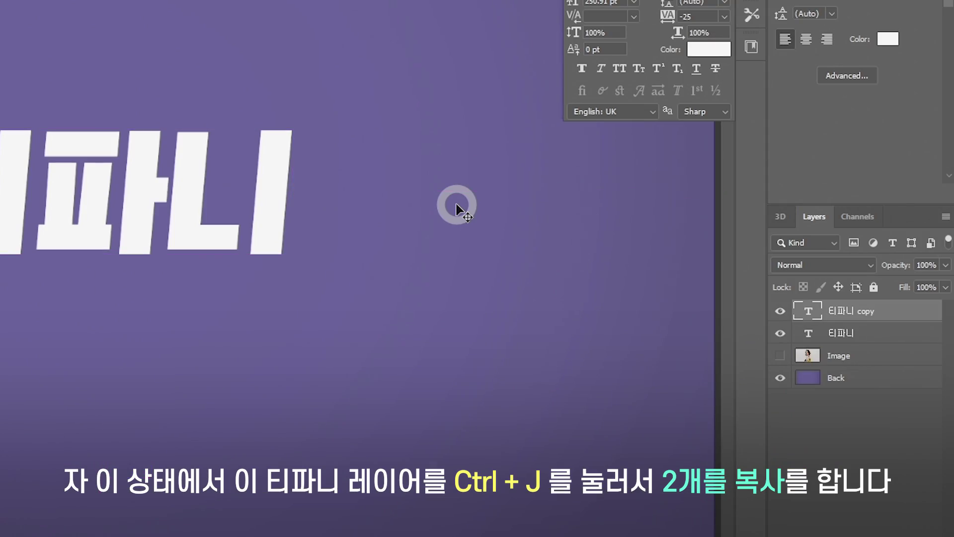
key(ctrl+j)
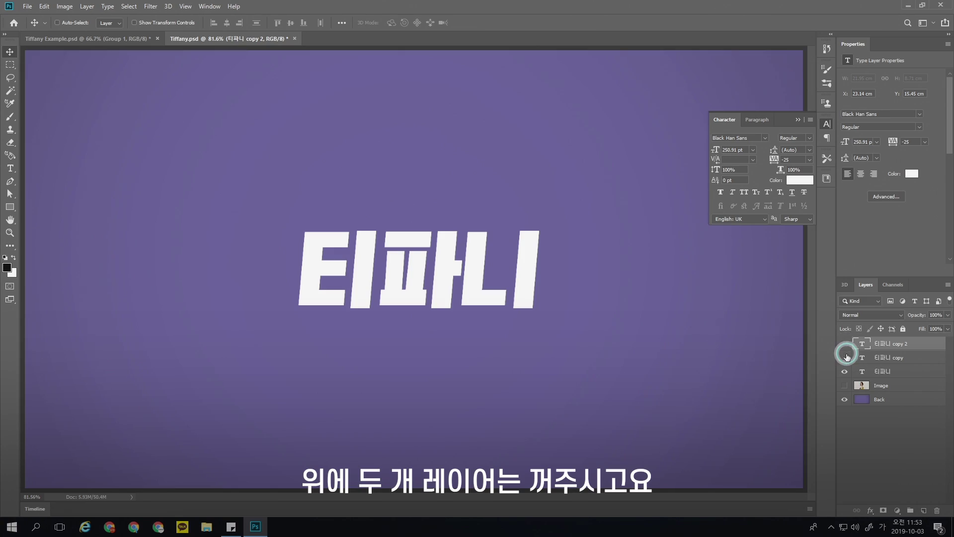
click(845, 357)
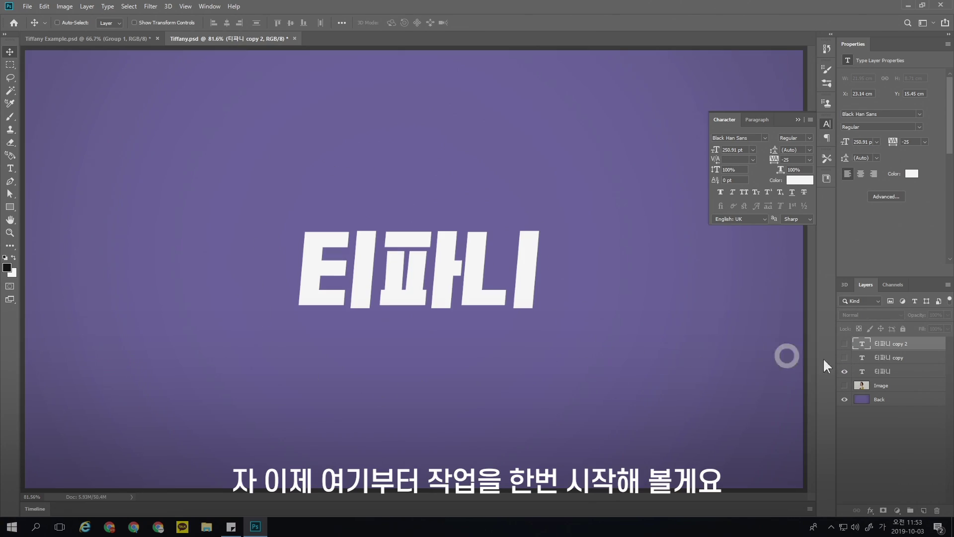
Load the 티파니 letter outline as a selection and expand it by 5 pixels
key(z)
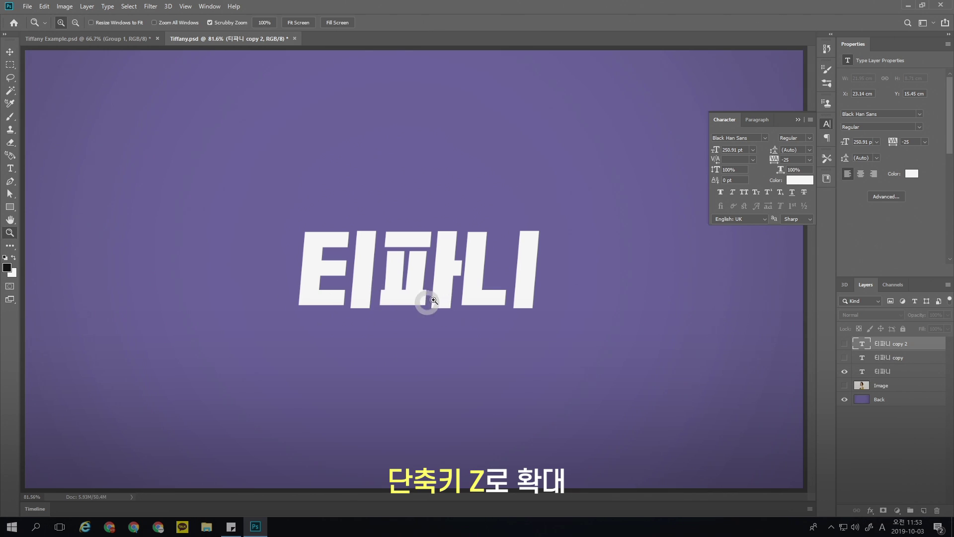
drag(430, 288, 470, 340)
drag(491, 294, 511, 297)
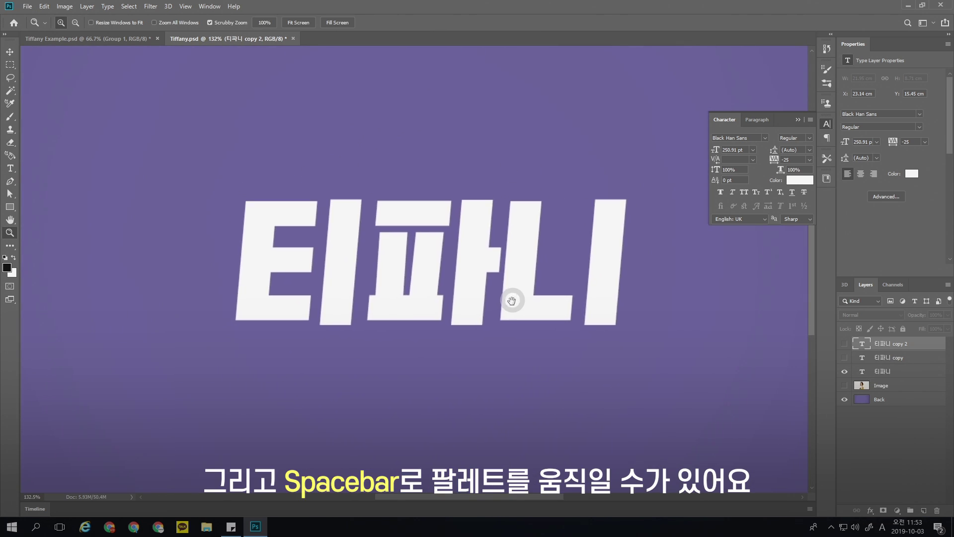
click(851, 373)
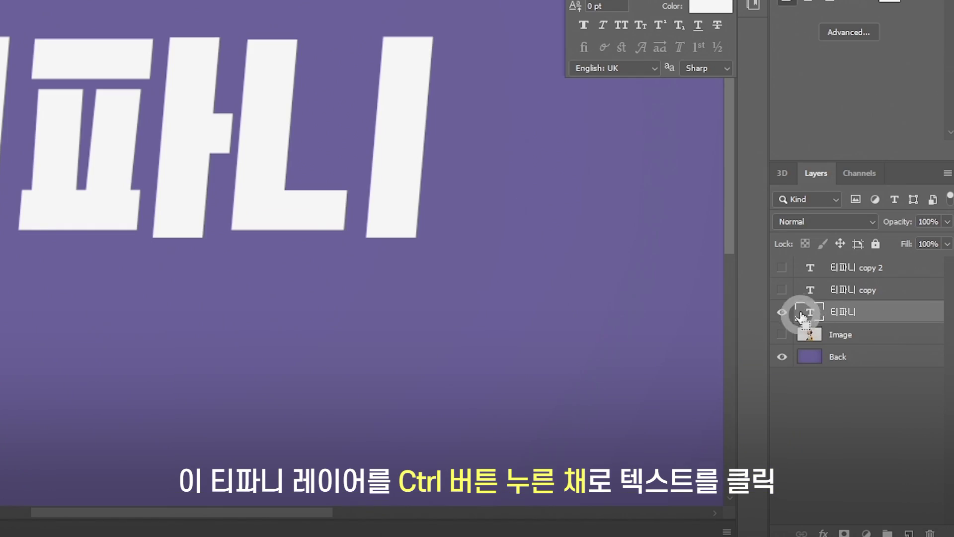
ctrl+click(810, 313)
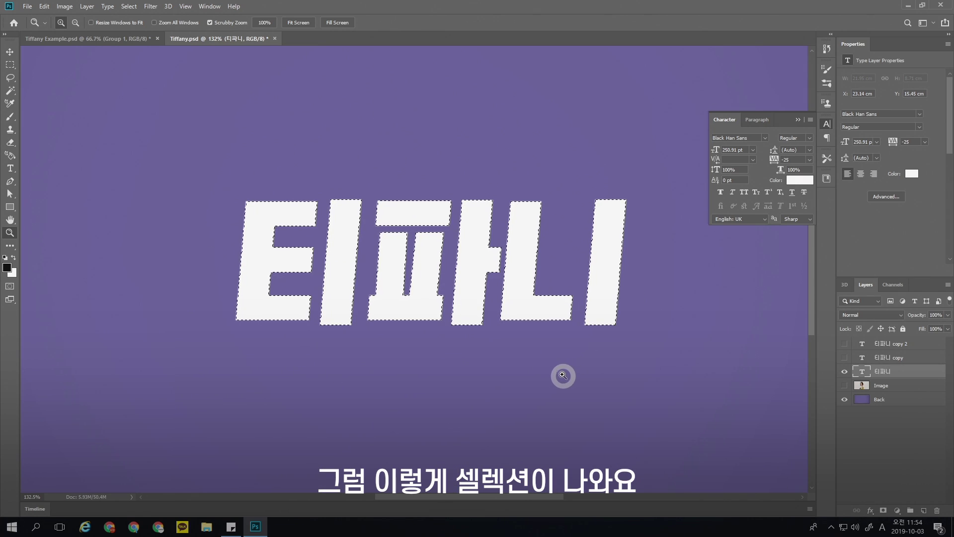
click(128, 6)
mouse_move(139, 147)
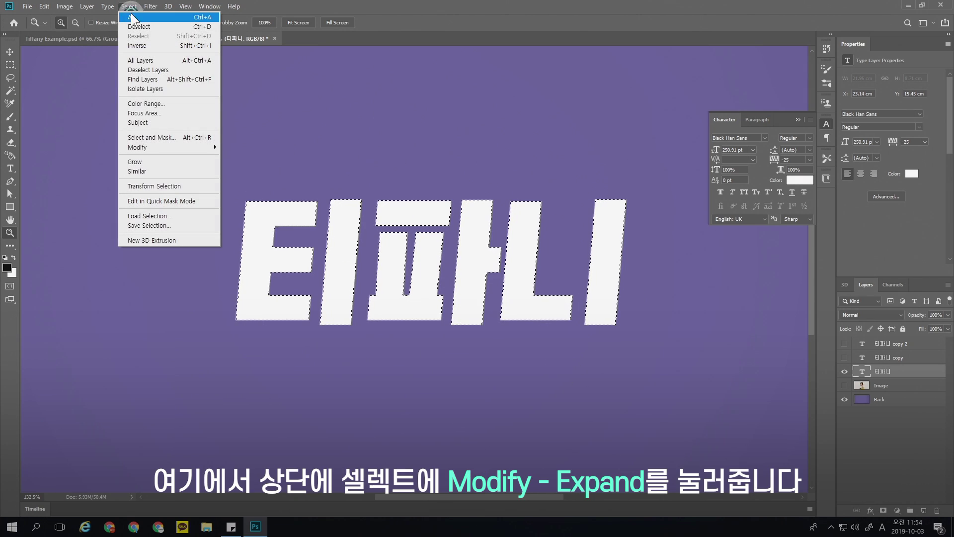
click(196, 148)
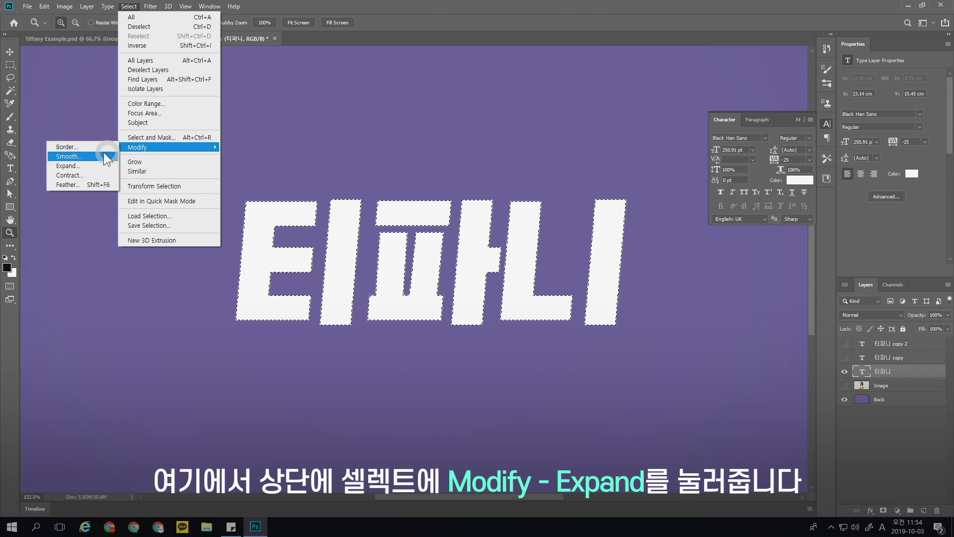
click(91, 165)
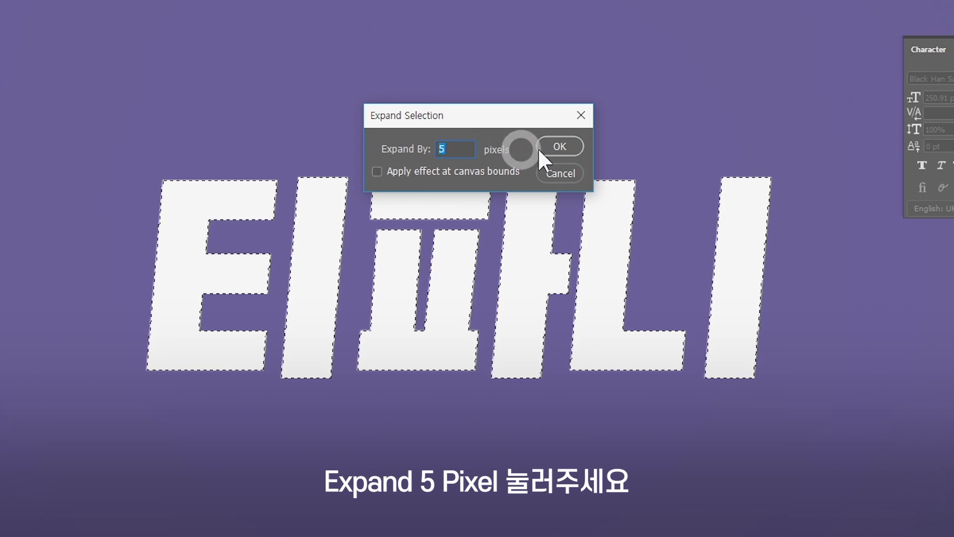
click(555, 147)
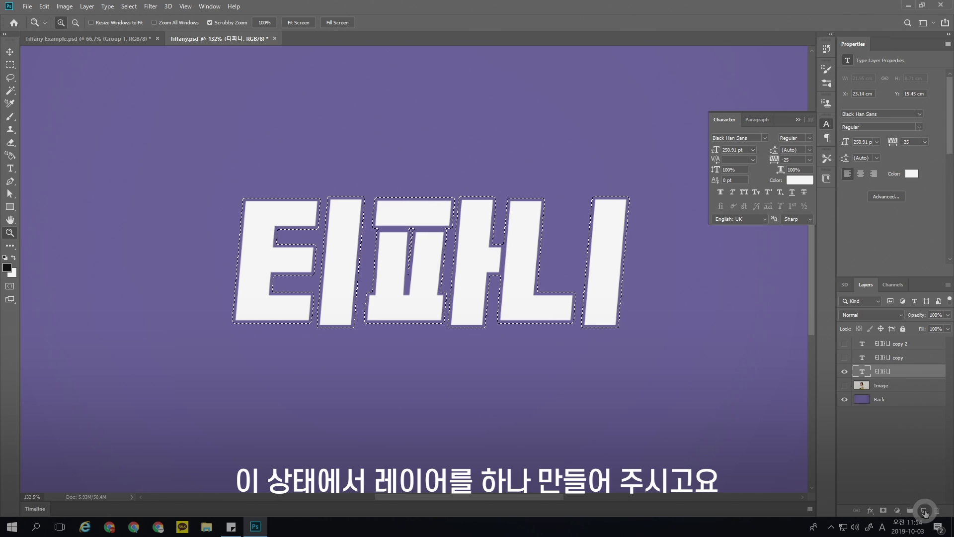
Fill the expanded selection with black on a new layer and hide the original text
click(924, 511)
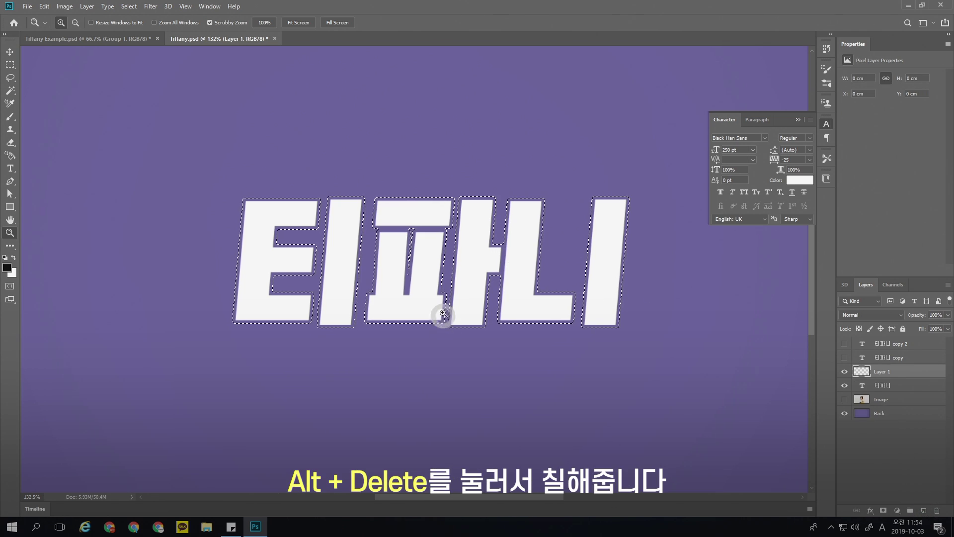
key(alt+Delete)
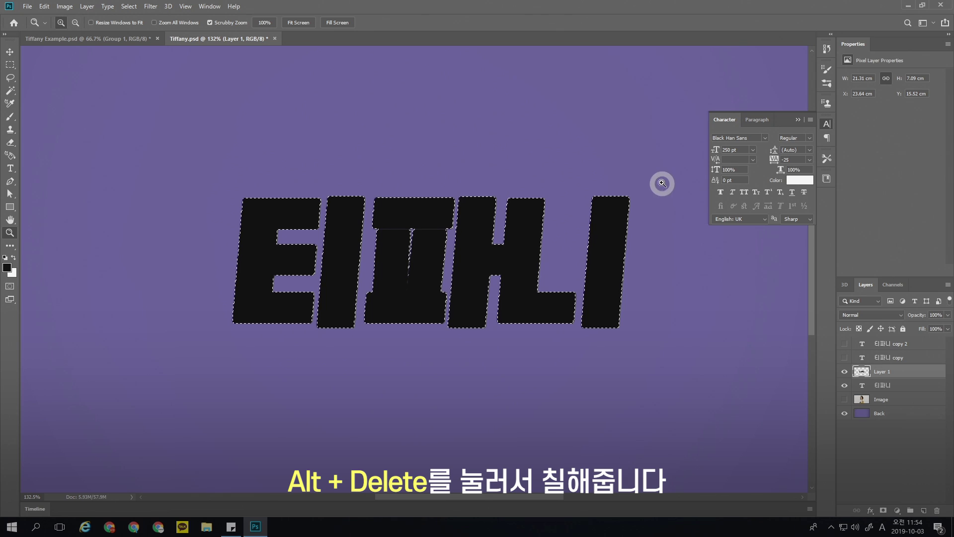
key(ctrl+d)
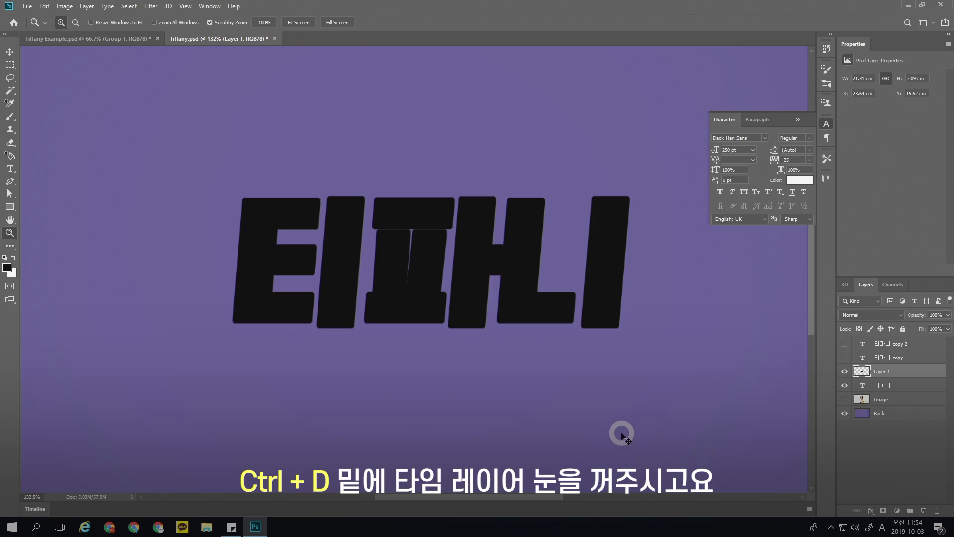
click(864, 386)
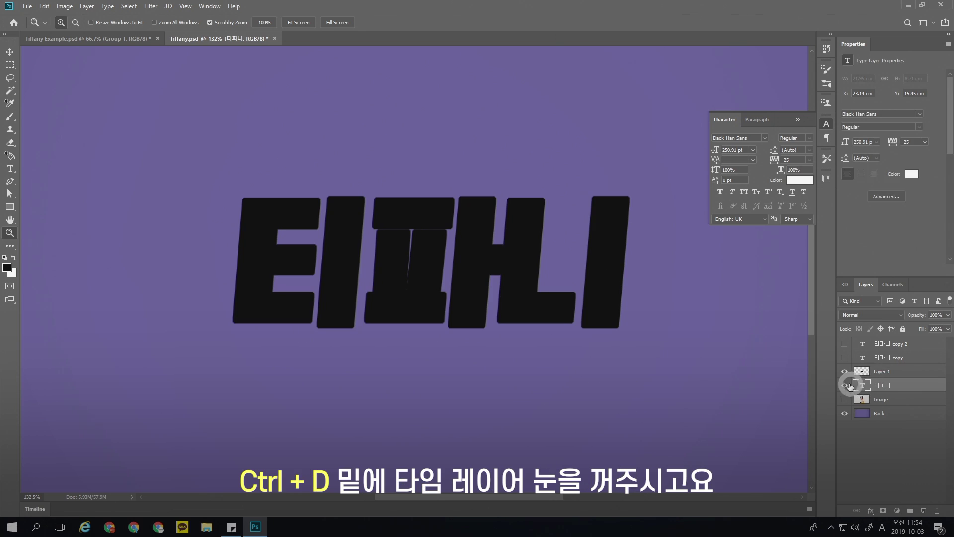
click(845, 386)
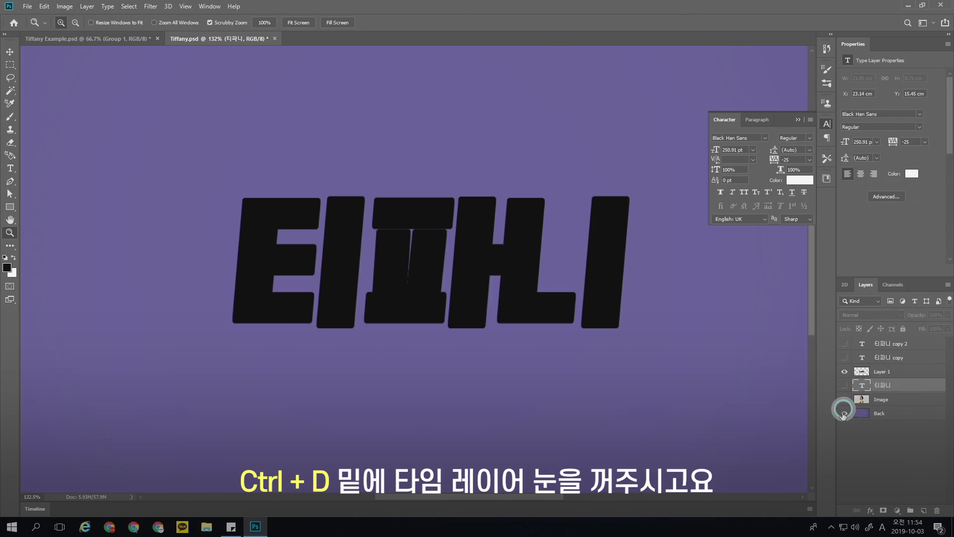
click(877, 376)
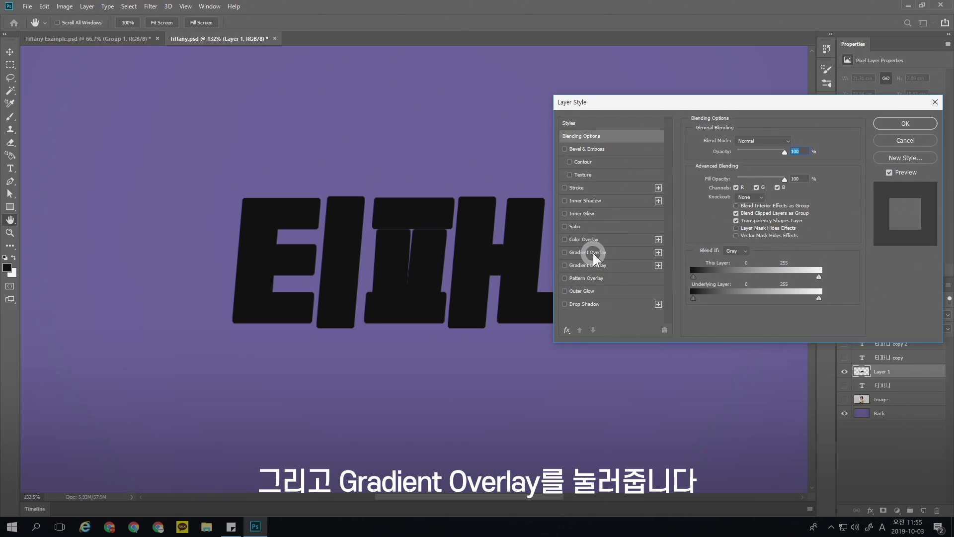
Add a Gradient Overlay running from light blue to deep blue 3b6bf5
click(589, 252)
click(745, 151)
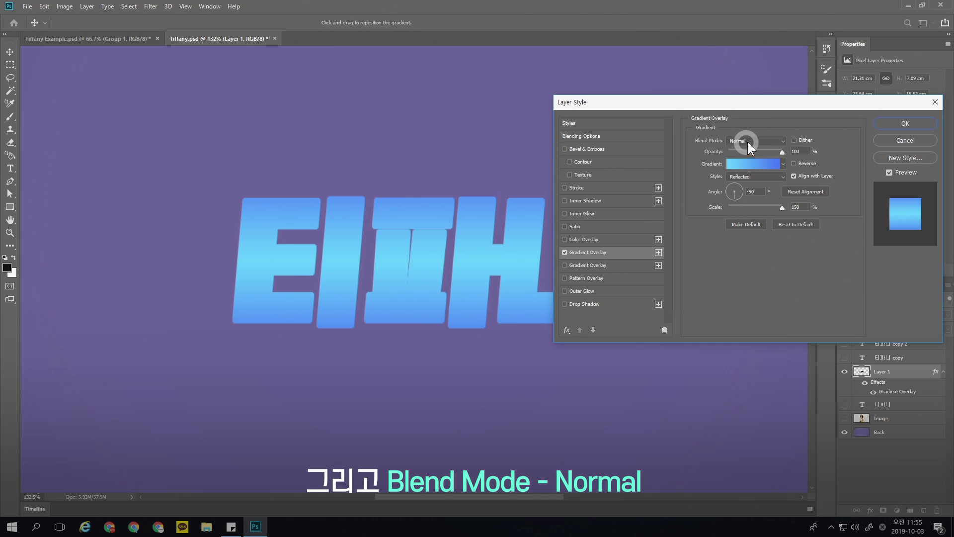
click(768, 164)
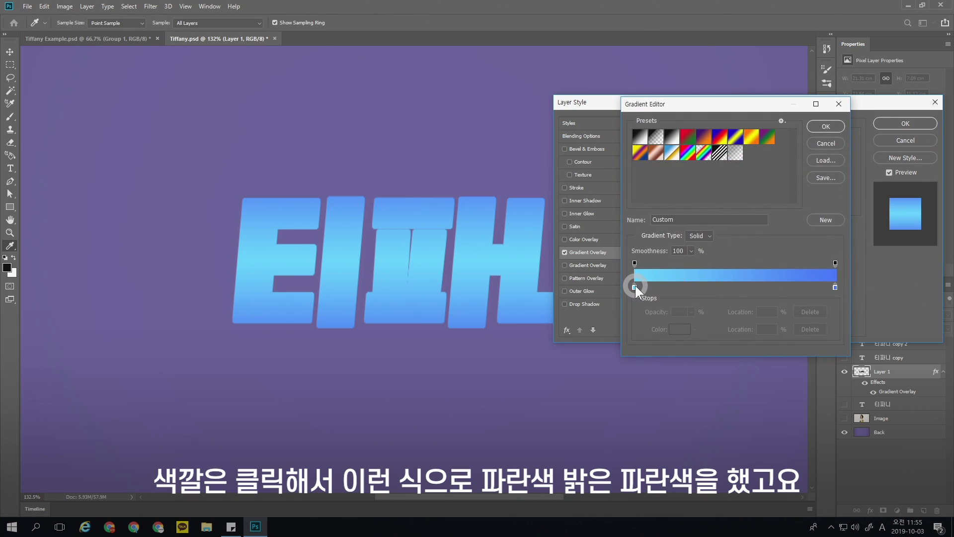
click(634, 287)
click(680, 329)
click(808, 167)
double_click(835, 287)
click(681, 179)
click(680, 176)
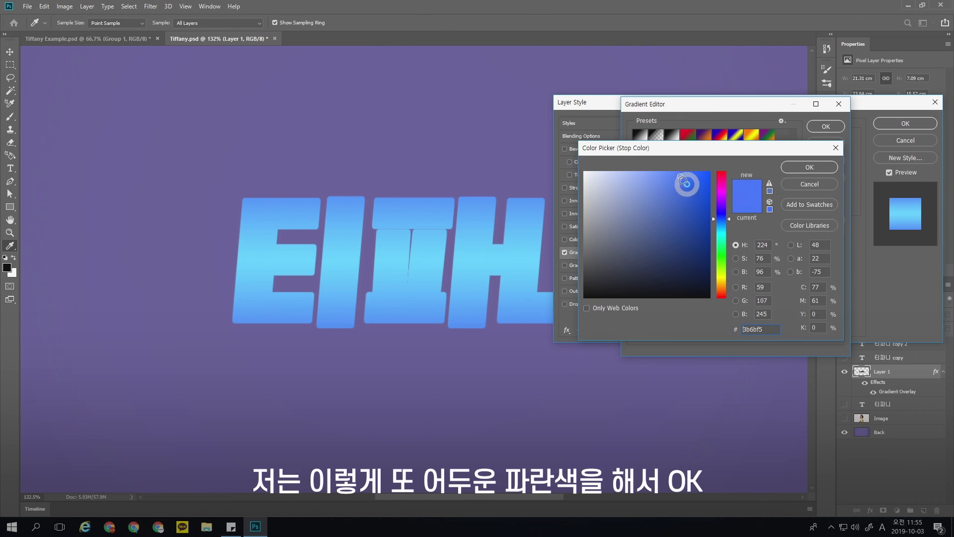
click(797, 168)
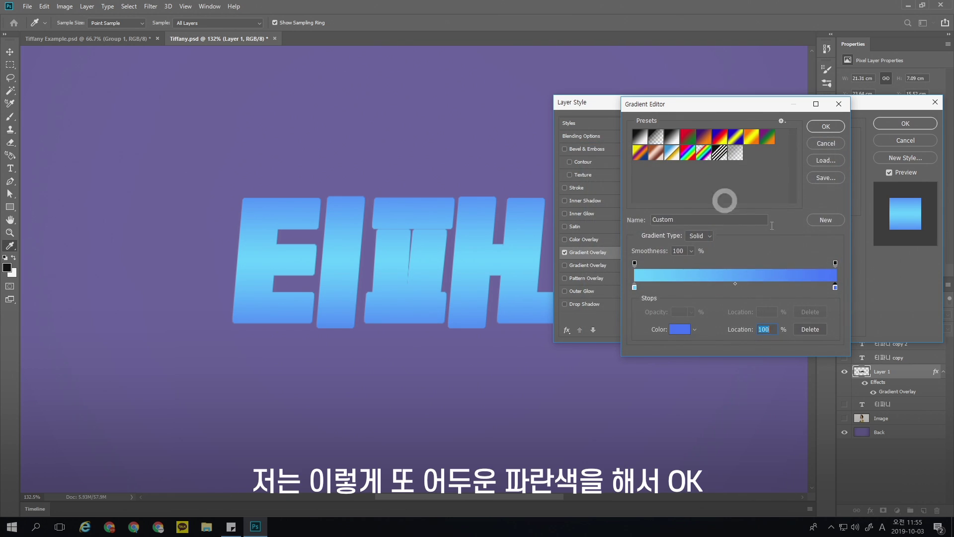
click(809, 127)
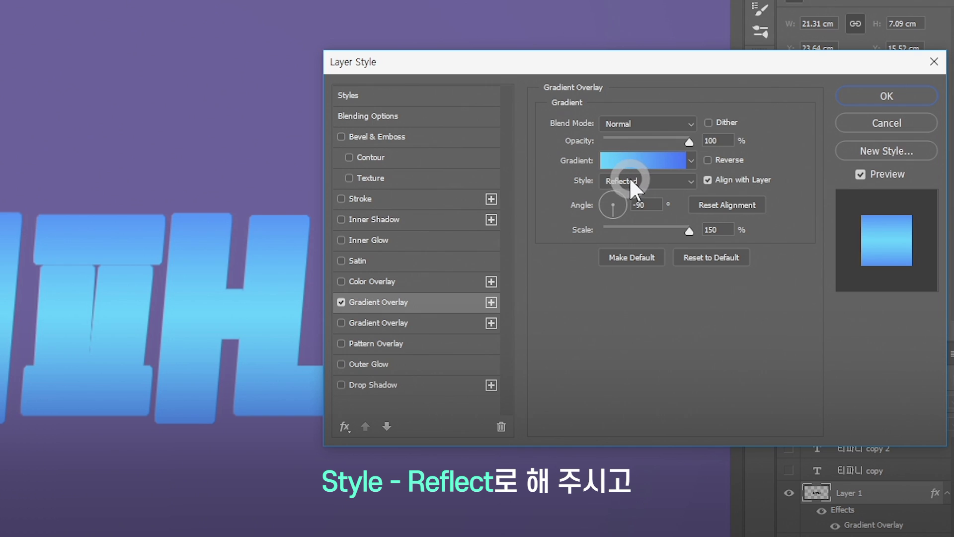
Make the gradient Reflected at -90° with its bright band centred on the letters
click(744, 175)
click(624, 229)
click(607, 212)
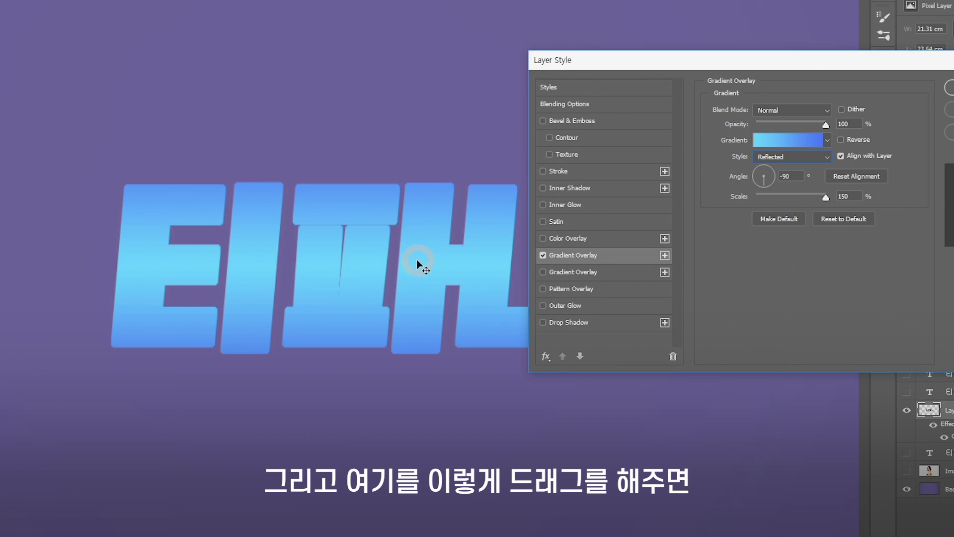
mouse_move(417, 260)
mouse_down()
mouse_move(396, 189)
mouse_move(405, 245)
mouse_move(431, 254)
mouse_move(421, 223)
mouse_move(427, 259)
mouse_up()
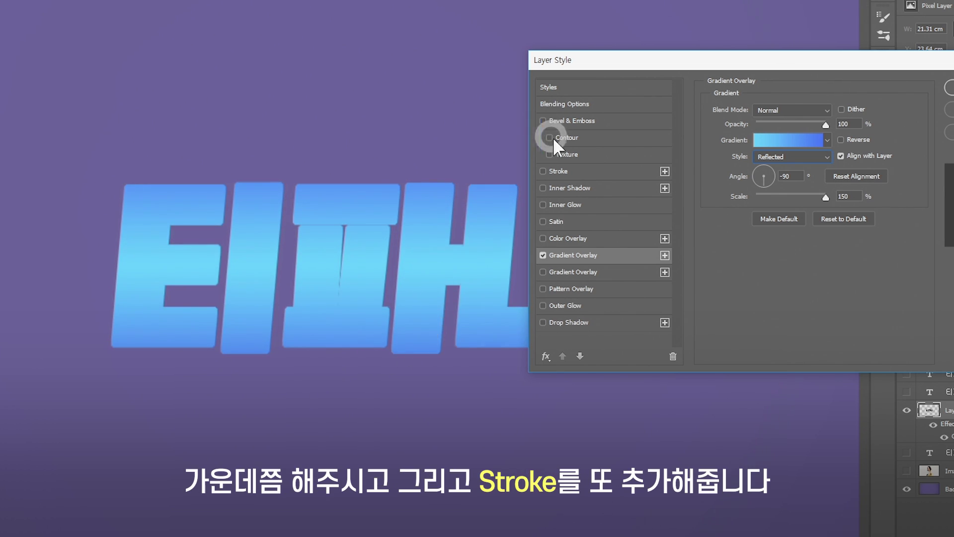
Add a 3 px outside stroke in pale pink and apply the layer styles
click(543, 171)
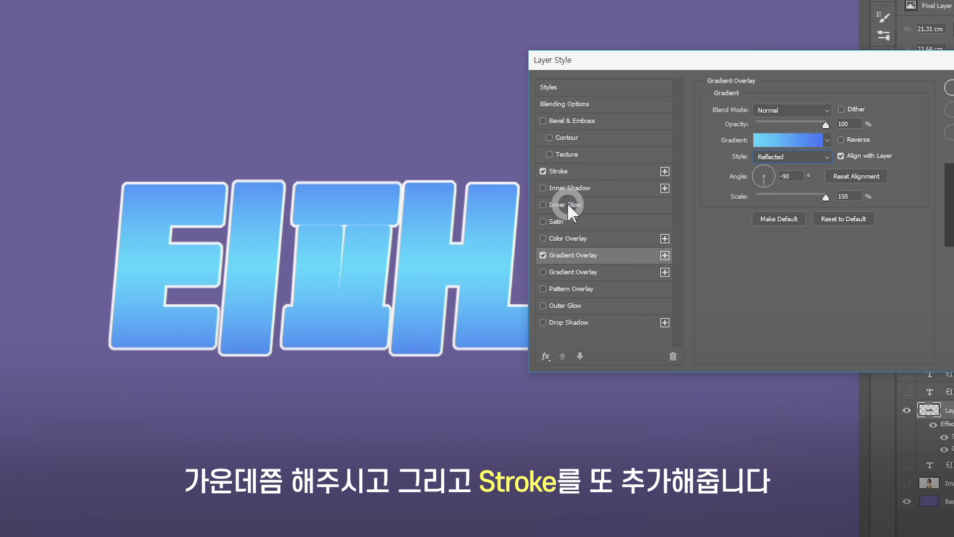
click(576, 172)
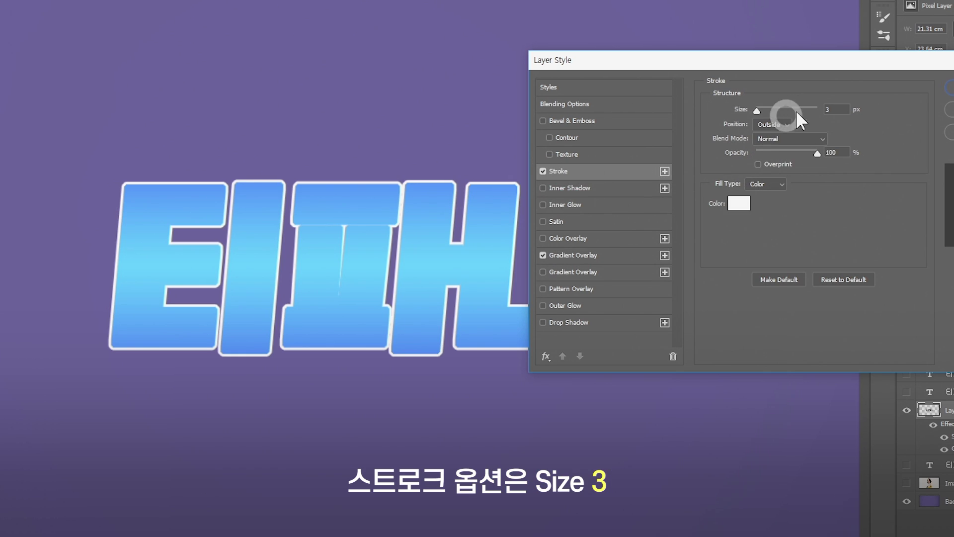
click(771, 124)
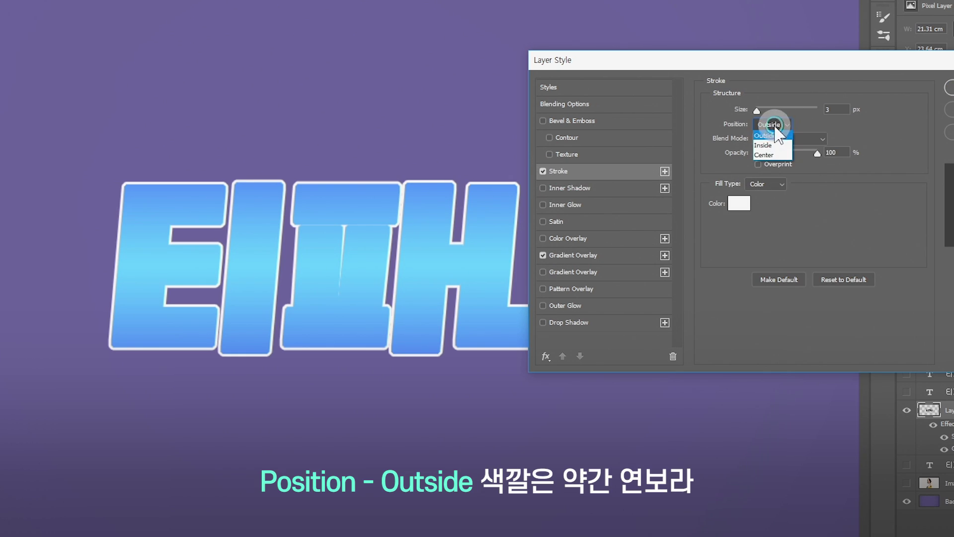
click(739, 203)
drag(745, 191, 745, 179)
click(620, 150)
click(631, 155)
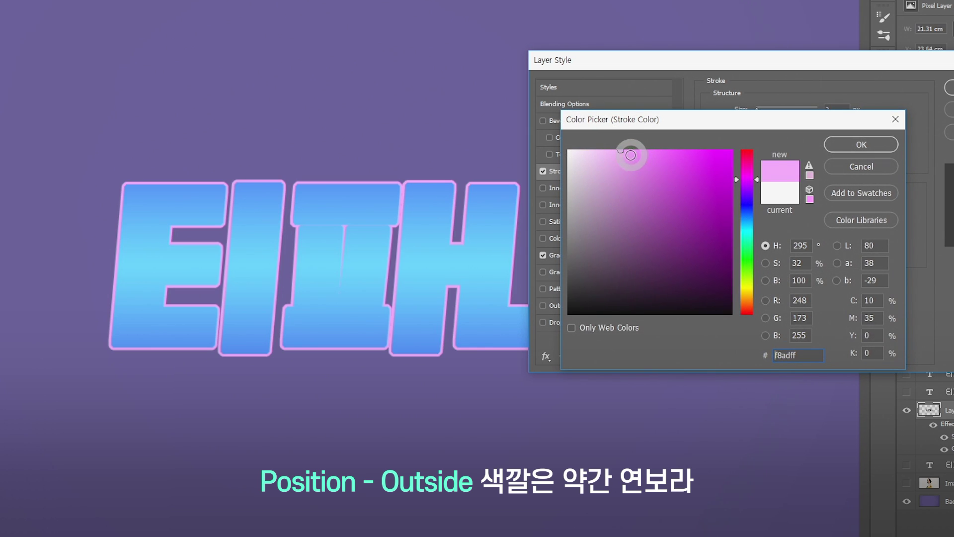
click(861, 144)
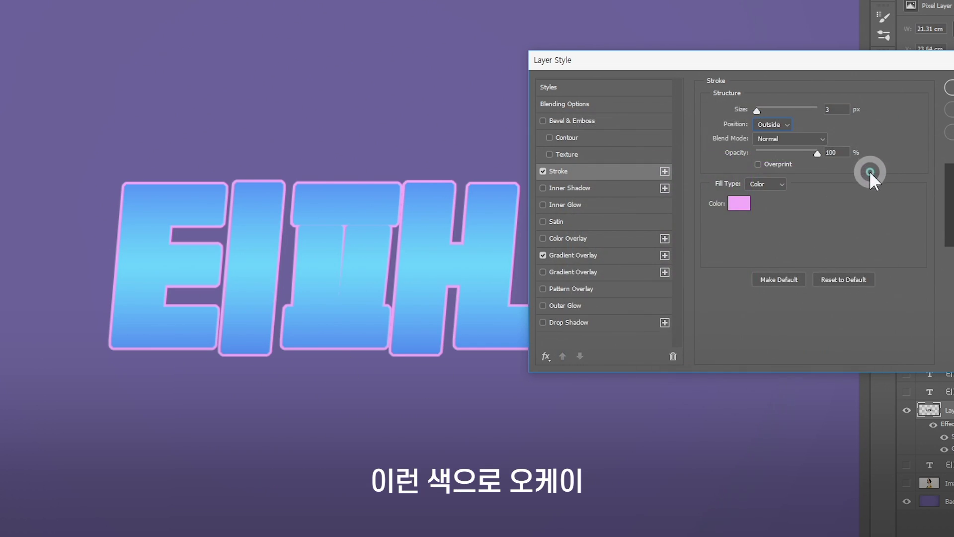
click(899, 123)
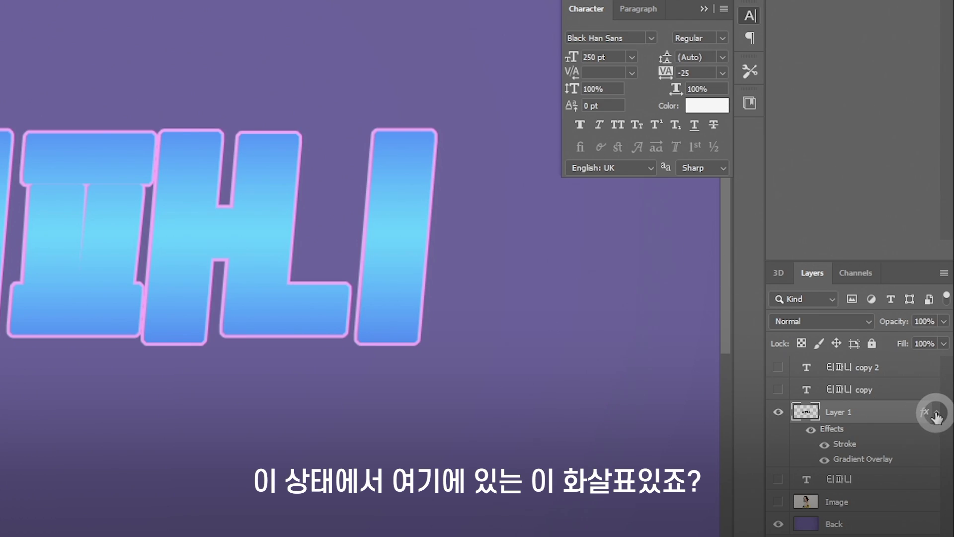
click(936, 414)
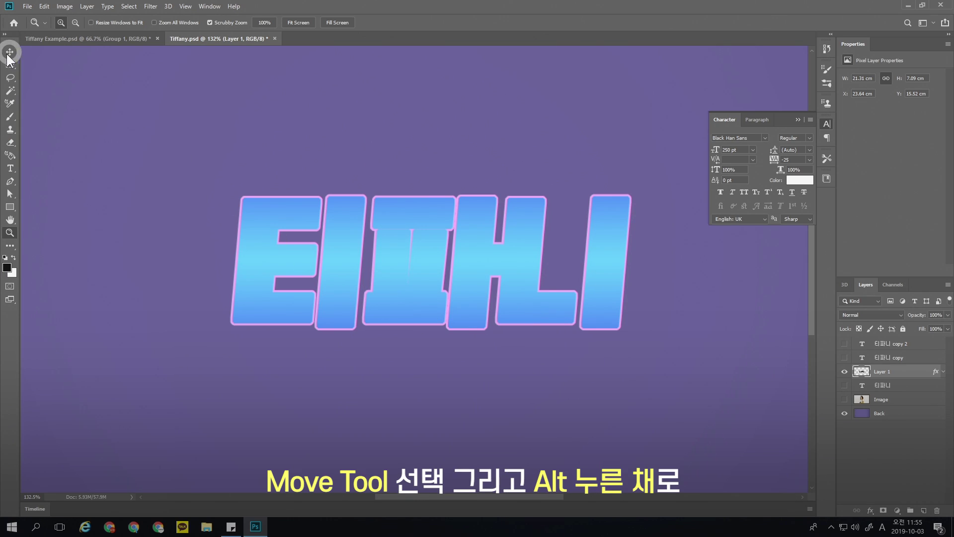
Build the extrusion by duplicating the lettering repeatedly with Alt+Left/Up nudges
click(9, 51)
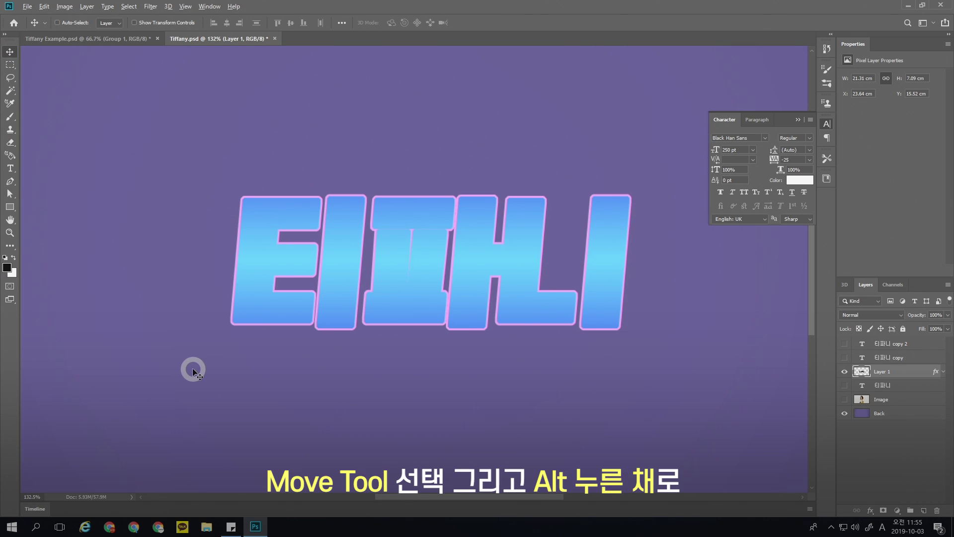
key(alt+Left)
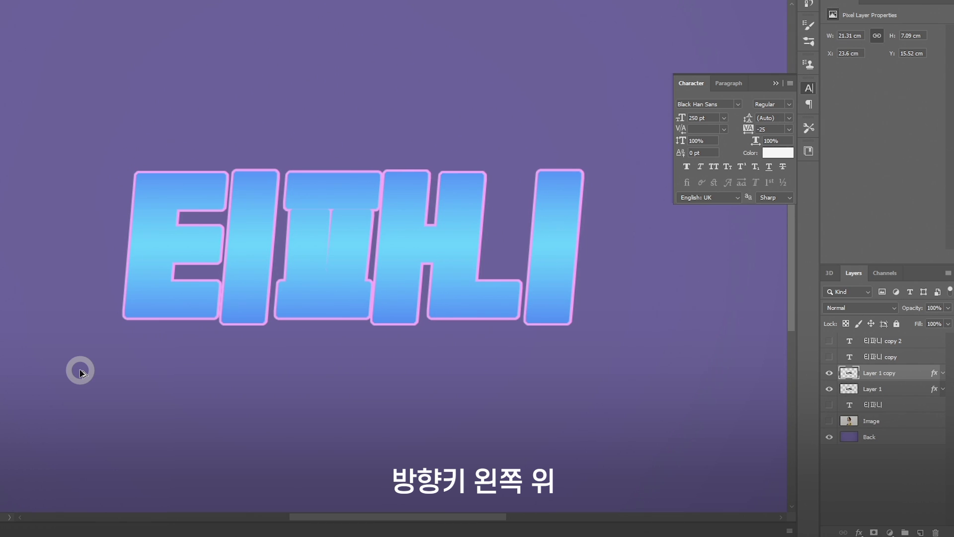
key(alt+Up)
key(alt+Left)
key(alt+Up)
key(alt+Left)
key(alt+Up)
key(alt+Left)
key(alt+Up)
key(alt+Up)
key(alt+Left)
key(alt+Left)
key(alt+Up)
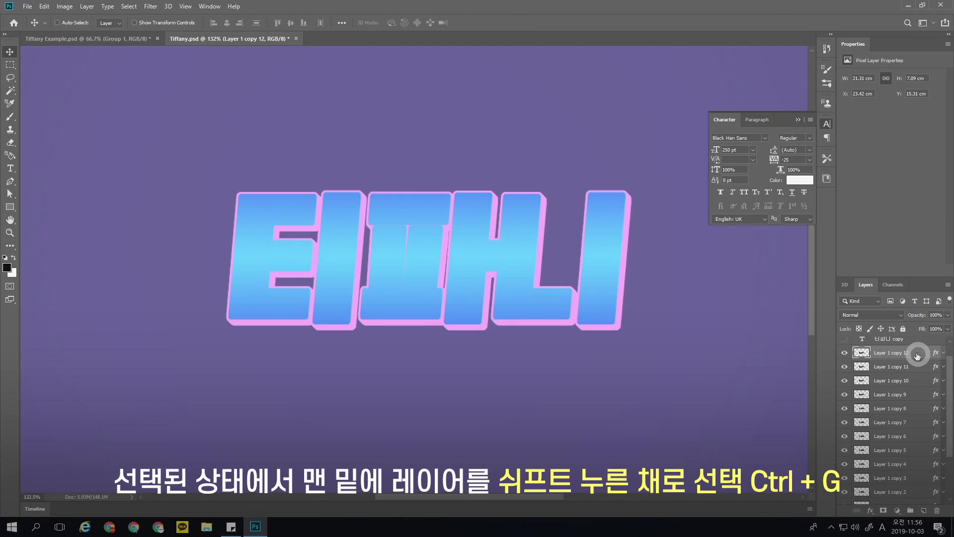
Select all the lettering copies down to Layer 1 and group them as Group 1
scroll(946, 370, down, 2)
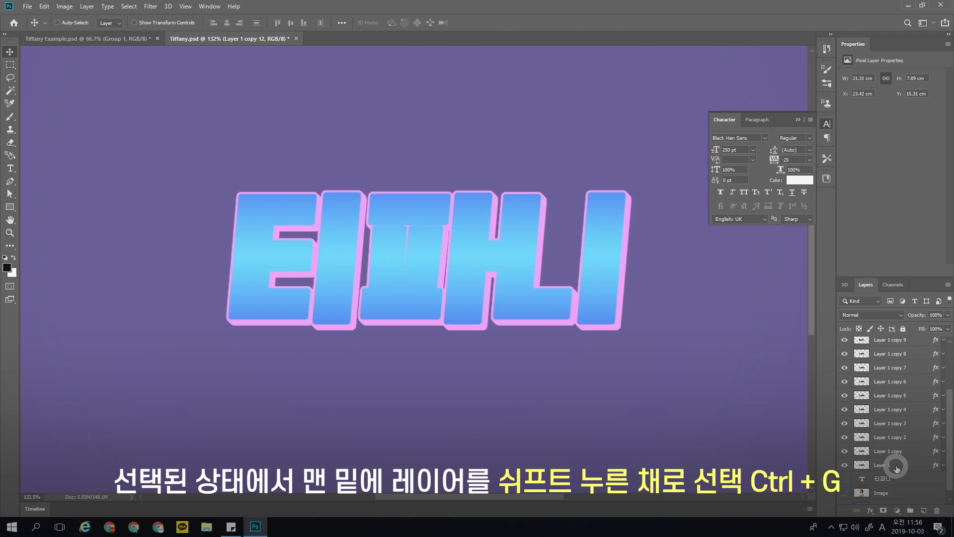
shift+click(897, 466)
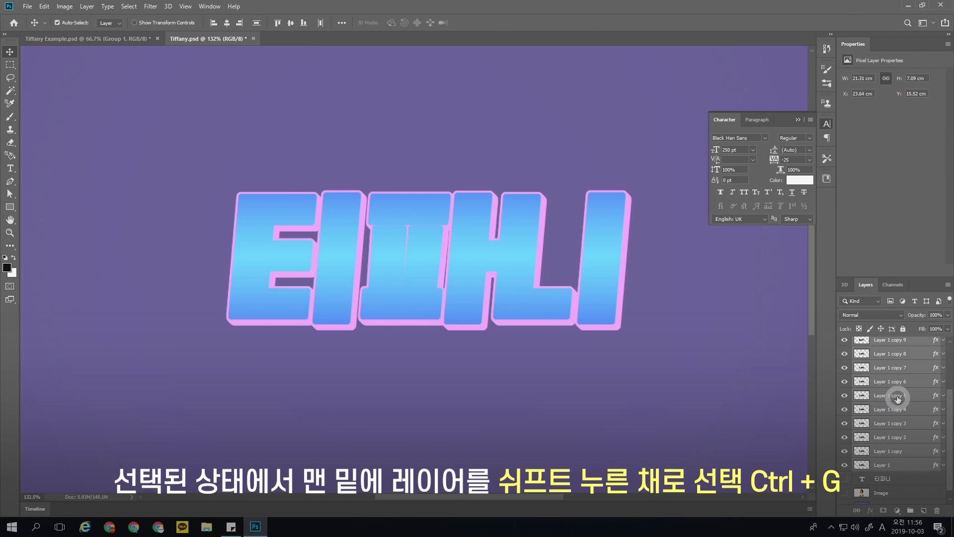
key(ctrl+g)
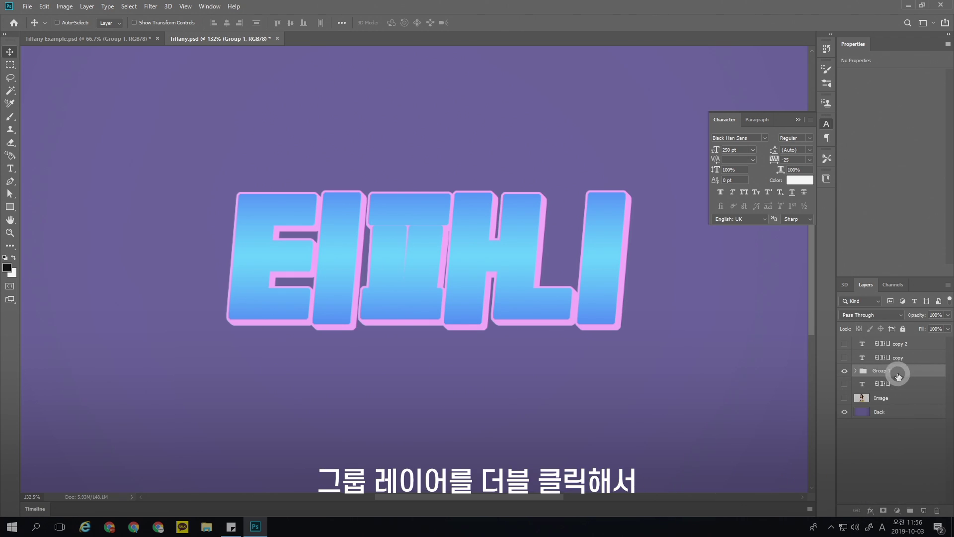
Give Group 1 a dark purple Multiply drop shadow: opacity 50%, distance 5, size 20
double_click(912, 372)
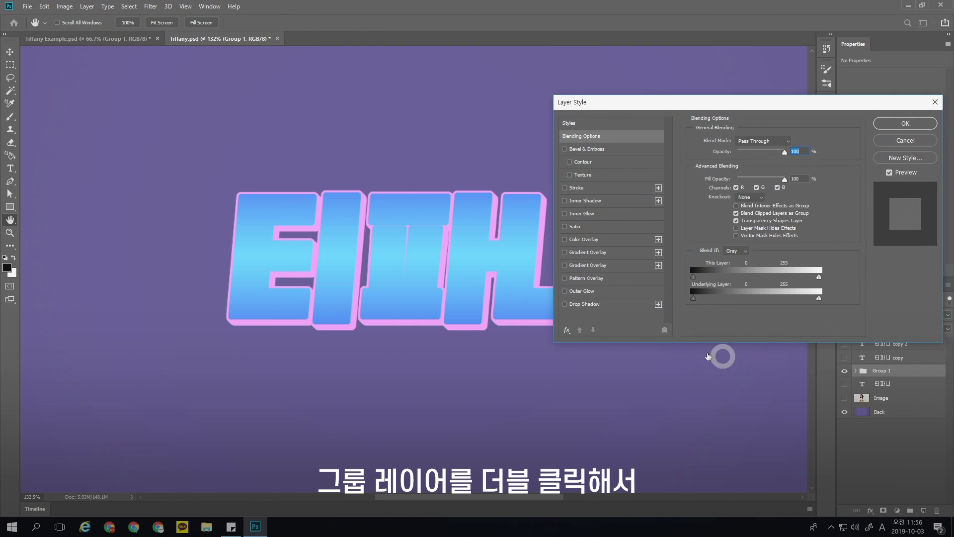
click(575, 304)
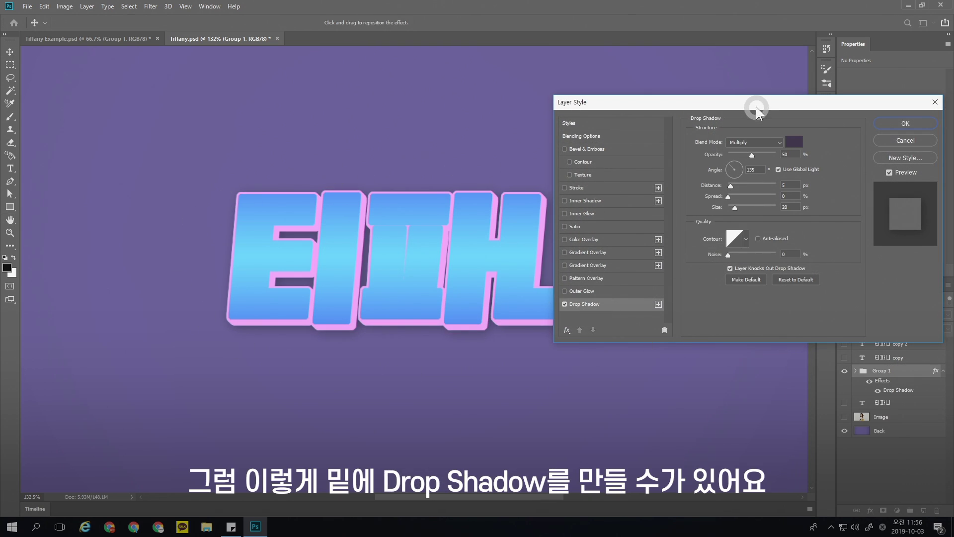
drag(756, 106, 730, 110)
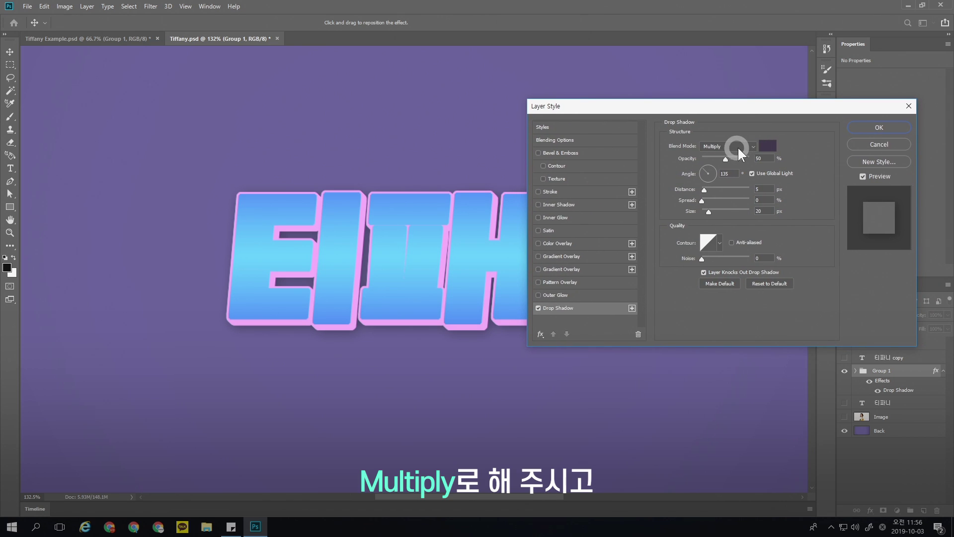
click(768, 146)
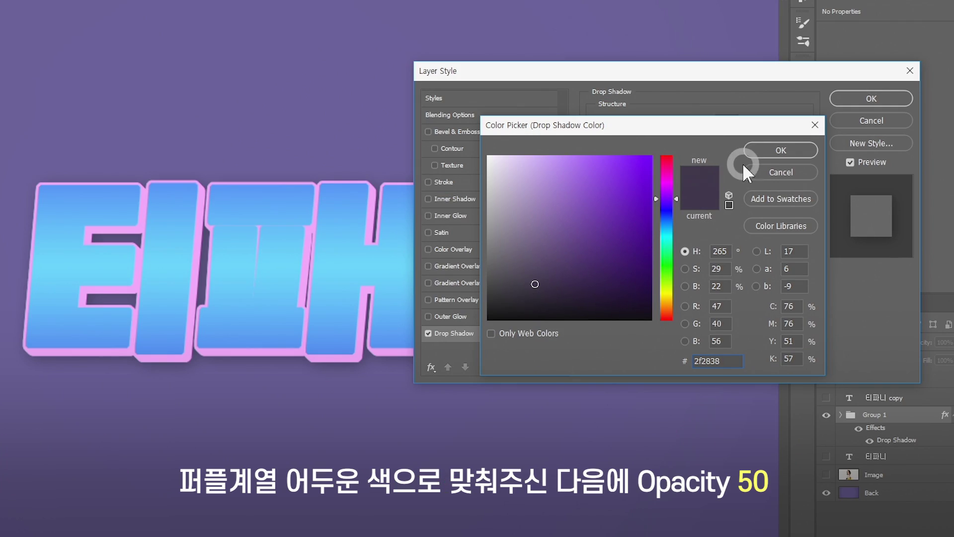
click(758, 151)
double_click(715, 139)
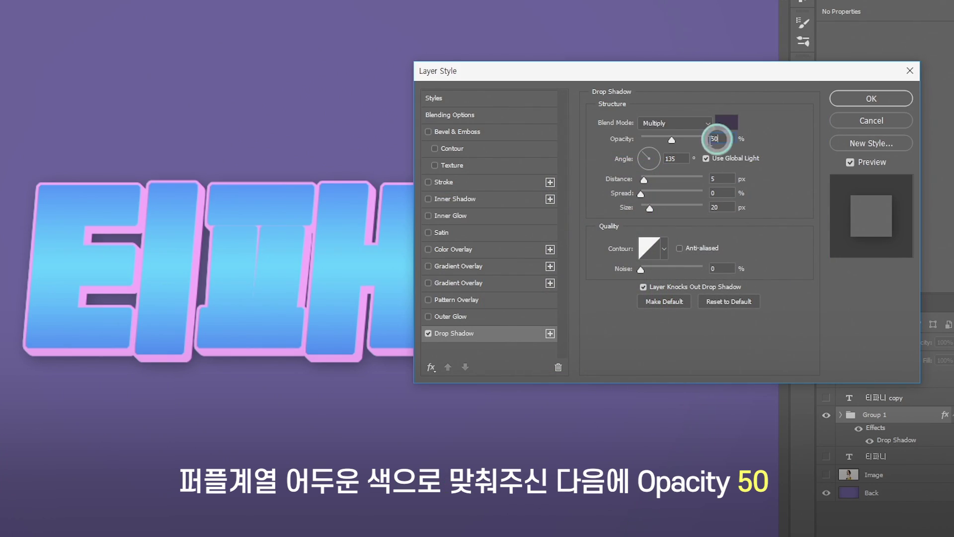
double_click(719, 179)
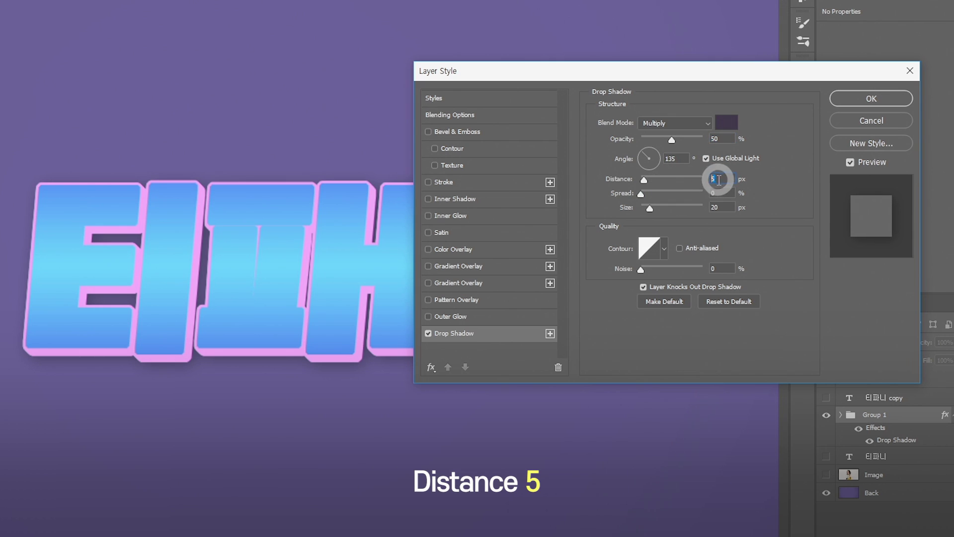
click(721, 207)
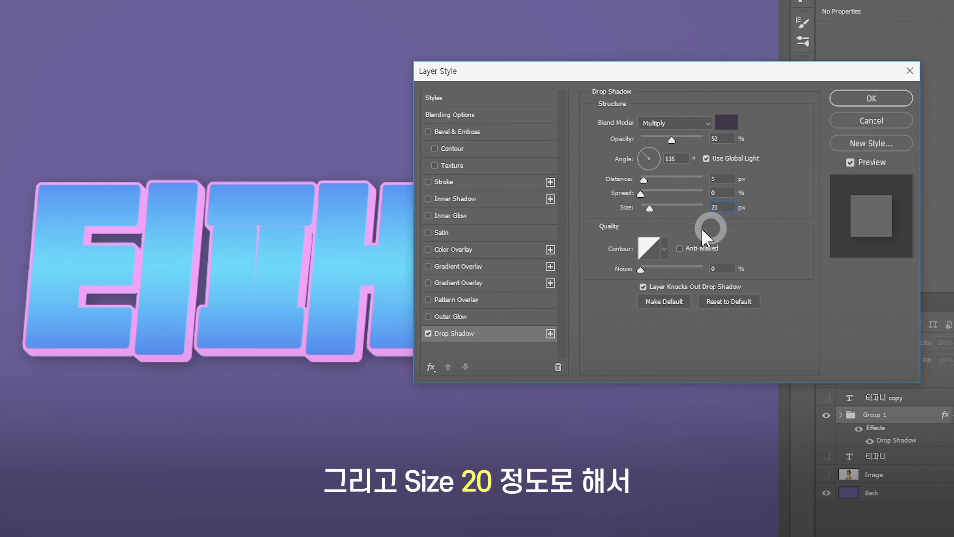
drag(701, 72, 732, 65)
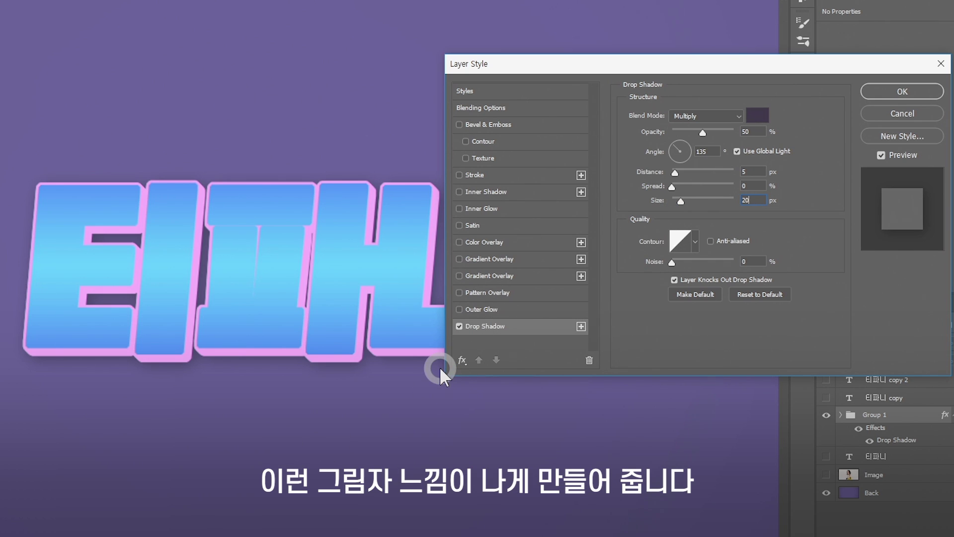
text(20)
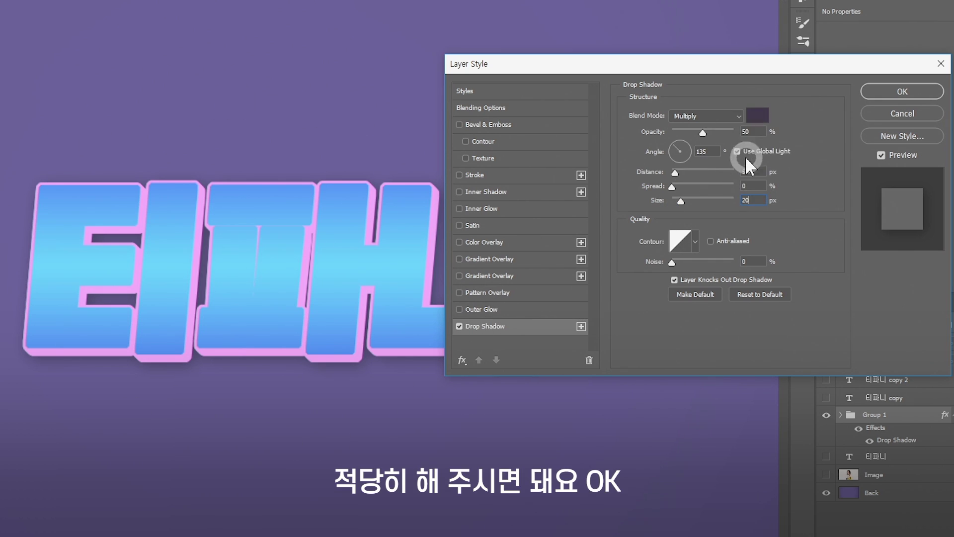
click(882, 121)
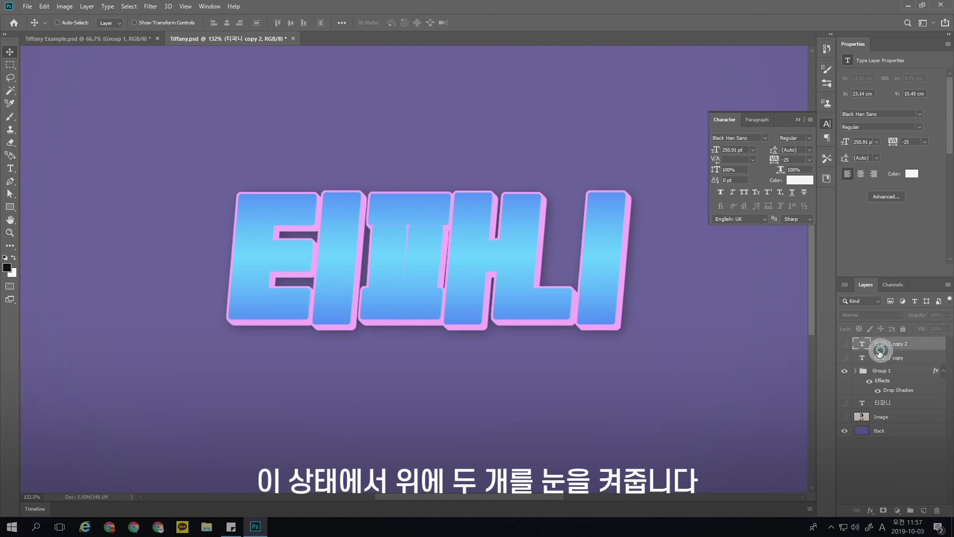
Show both white 티파니 copies and nudge them up-left onto the extruded outline
shift+click(889, 357)
drag(844, 343, 844, 358)
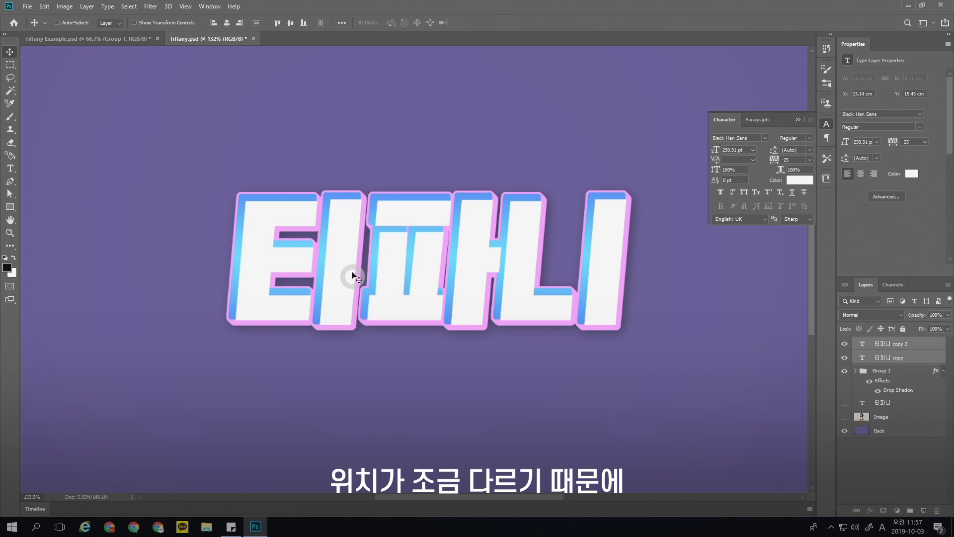
drag(471, 274, 464, 268)
key(Left)
key(Up)
key(Up)
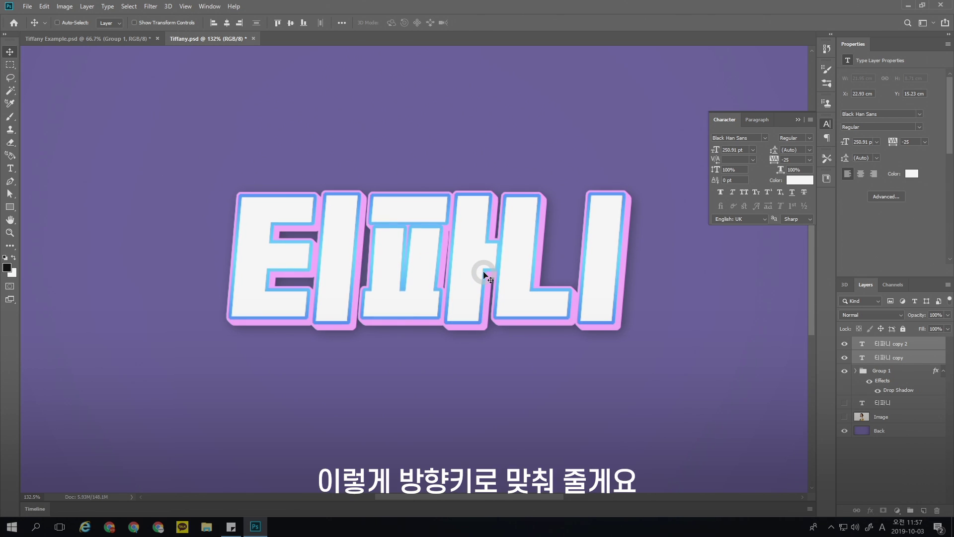
Hide '티파니 copy' and open the Layer Style settings of '티파니 copy 2'
click(894, 356)
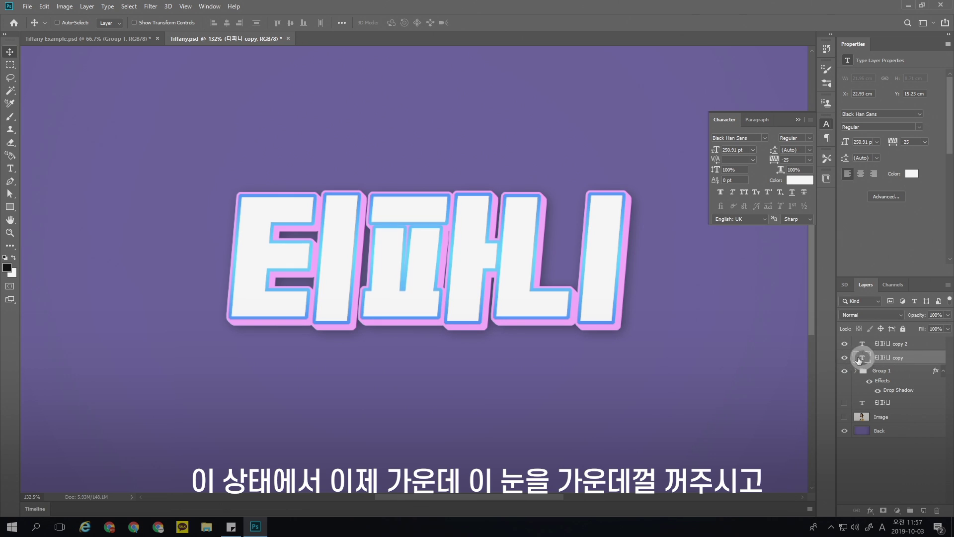
click(844, 357)
click(885, 343)
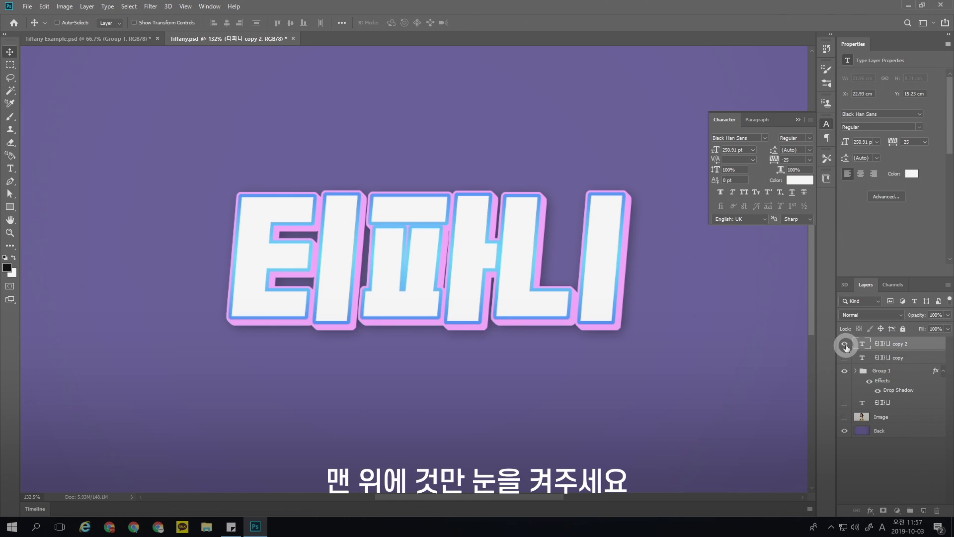
double_click(927, 351)
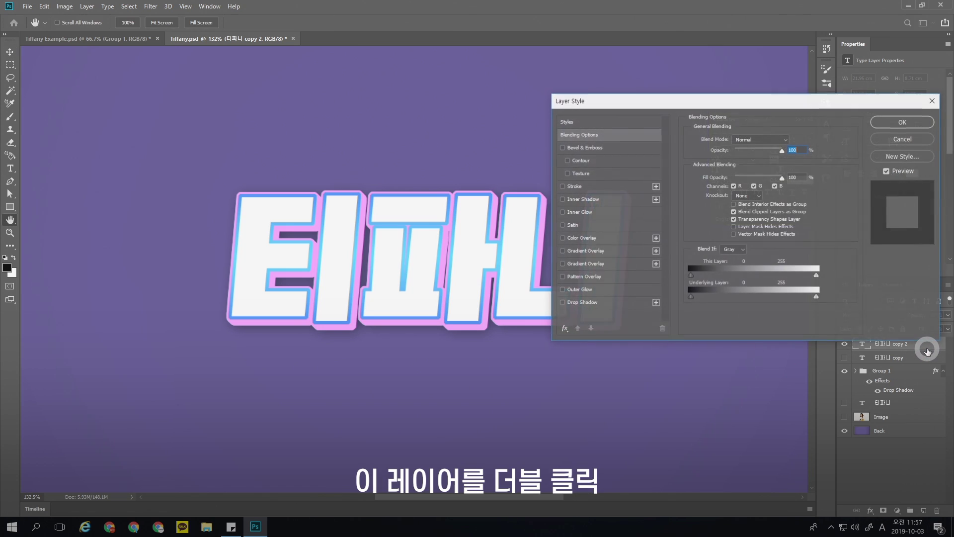
Add a 3 px white inside stroke to 티파니 copy 2
click(467, 176)
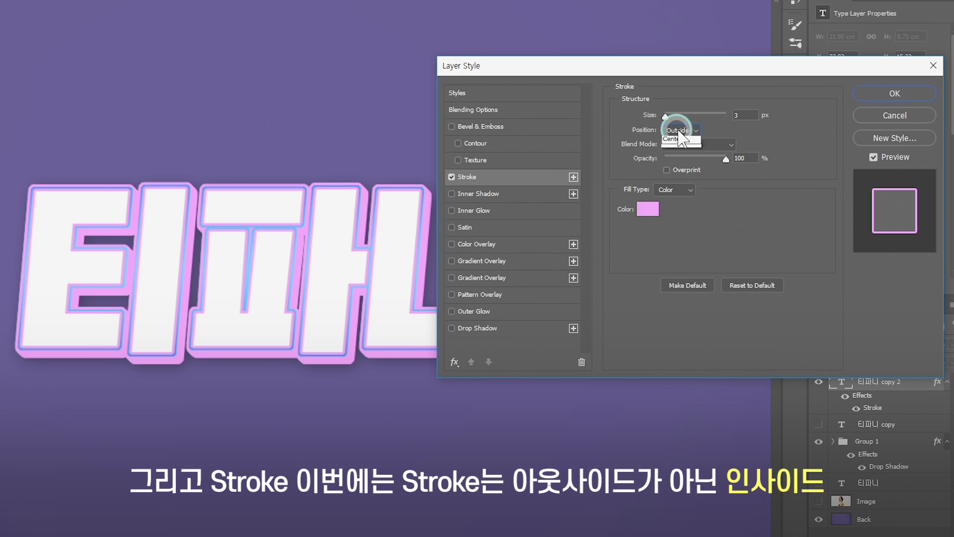
click(678, 156)
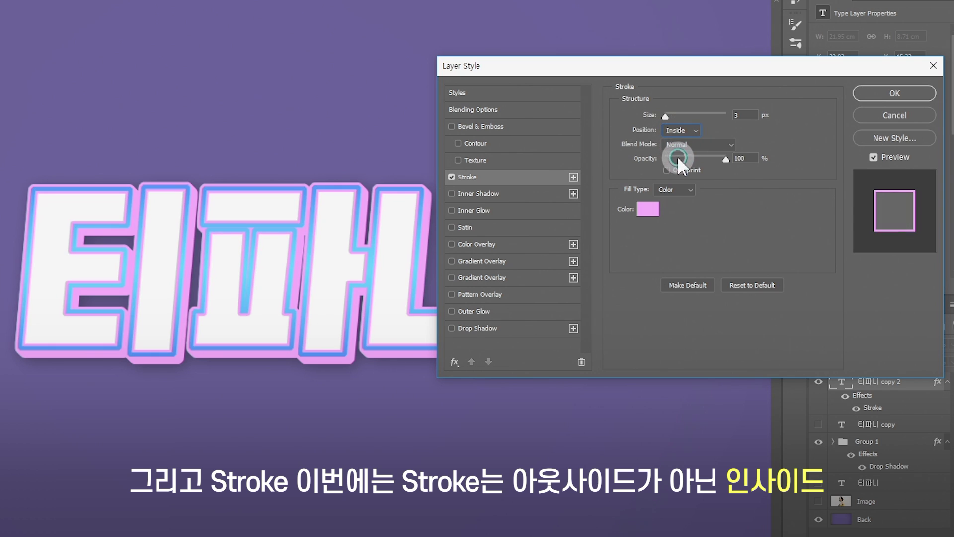
click(675, 208)
drag(502, 199, 456, 137)
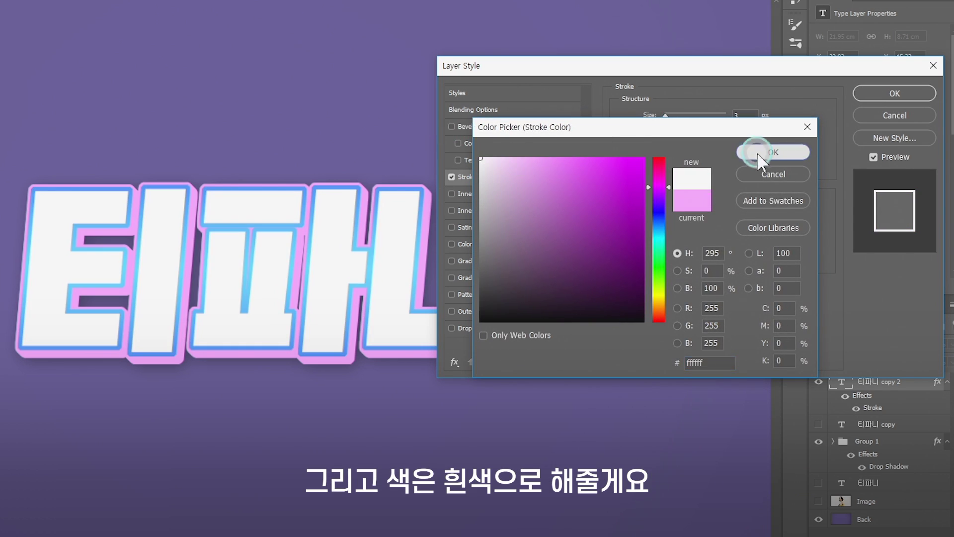
click(756, 151)
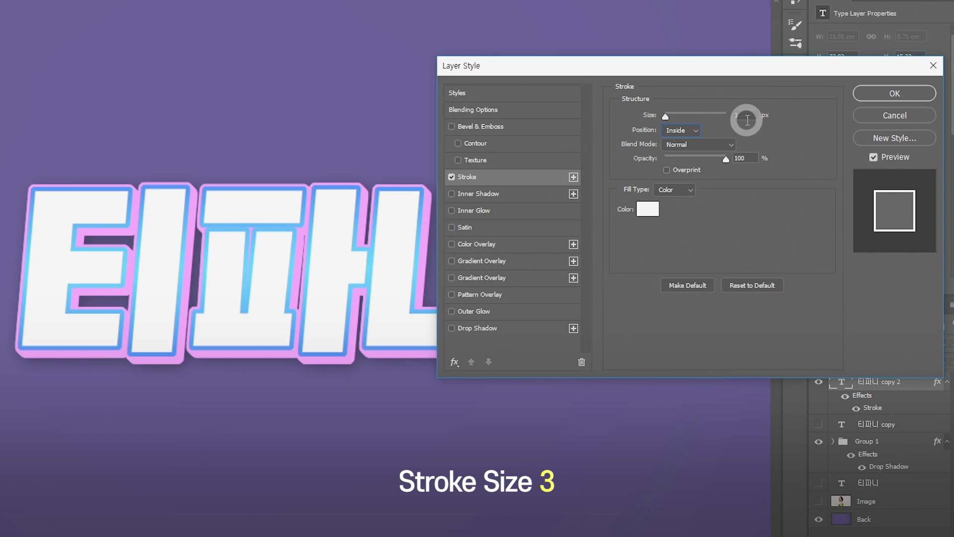
click(895, 94)
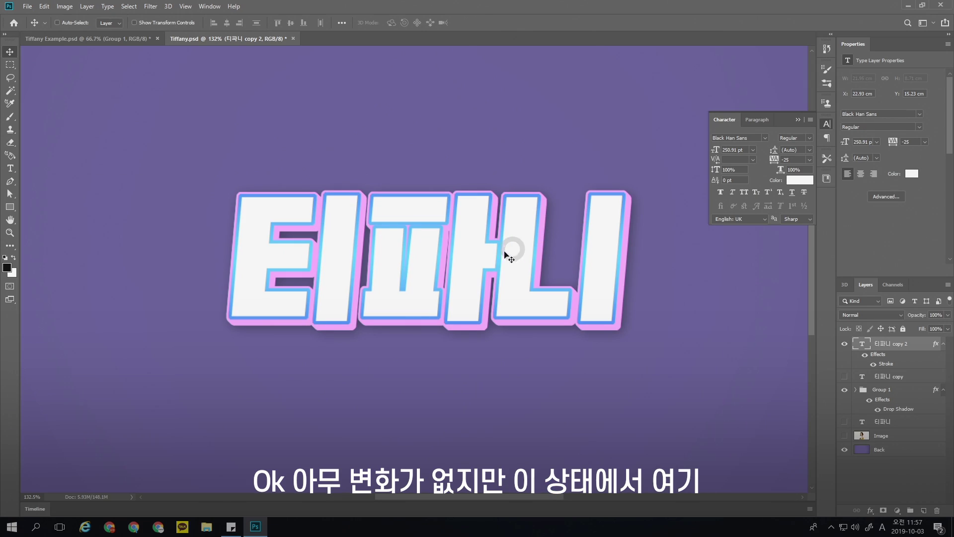
Lower the layer's Fill to 0% so only the outline shows
key(ctrl)
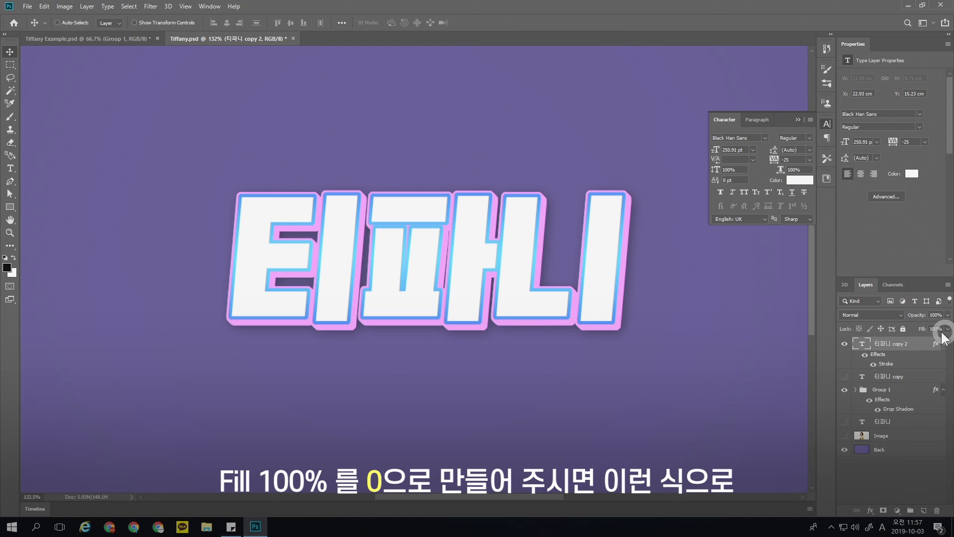
drag(949, 333, 641, 282)
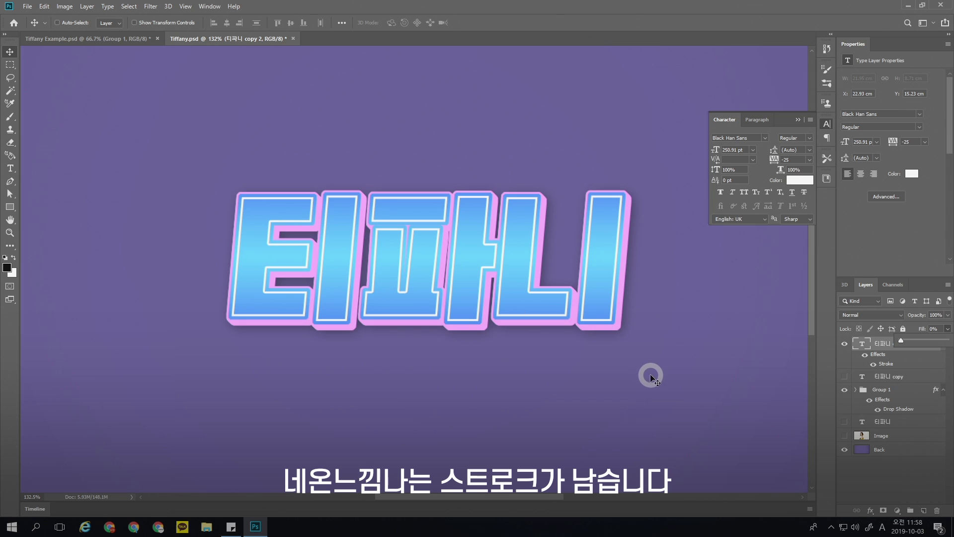
click(893, 350)
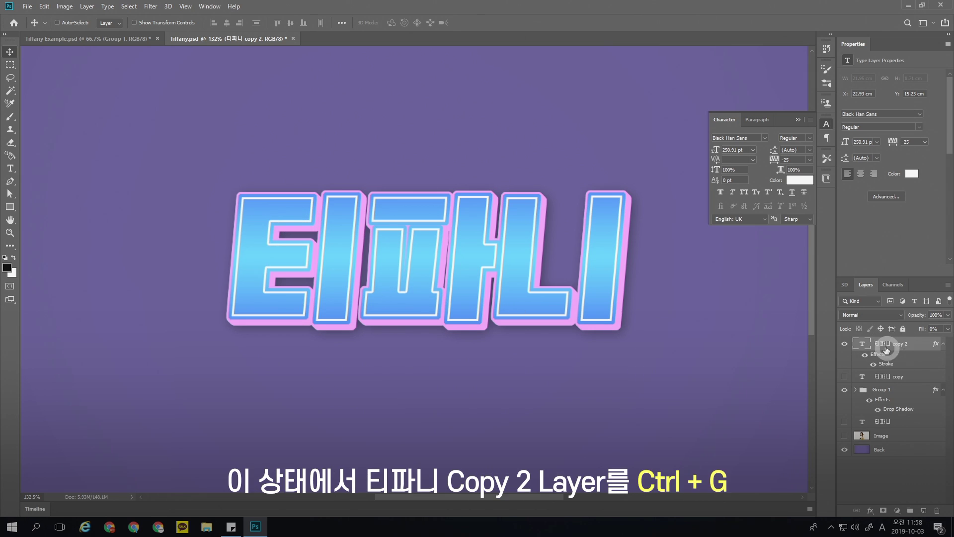
Group 티파니 copy 2 into Group 2 with a white layer mask and zoom in on the title
key(ctrl+g)
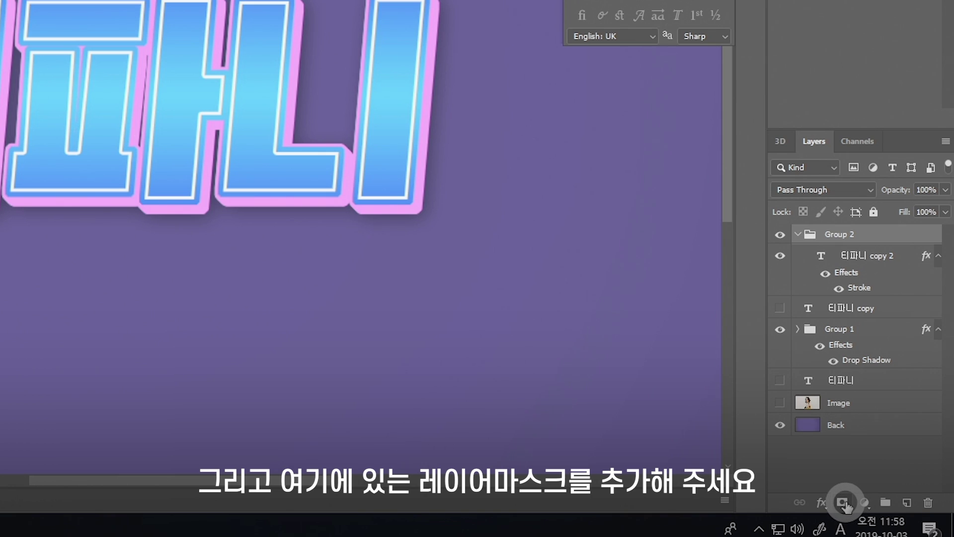
click(843, 503)
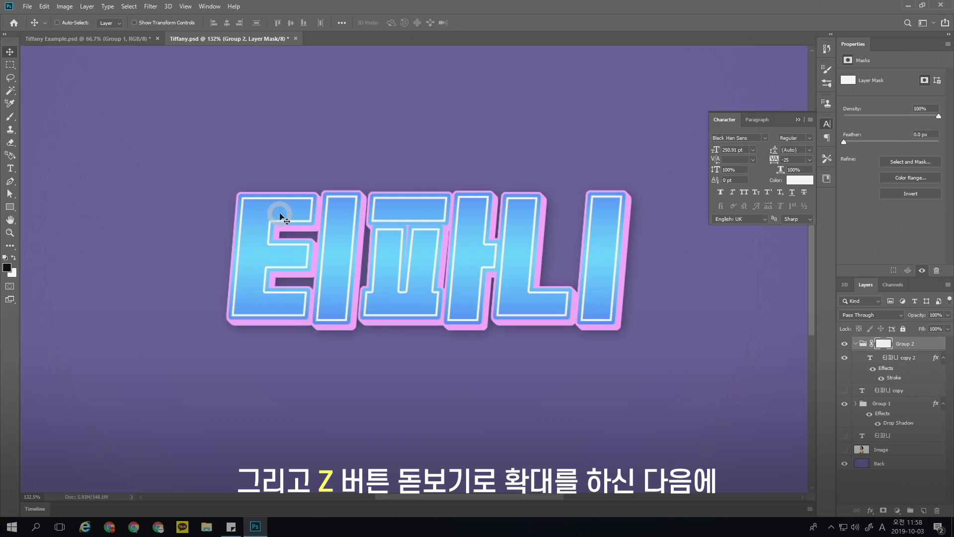
key(z)
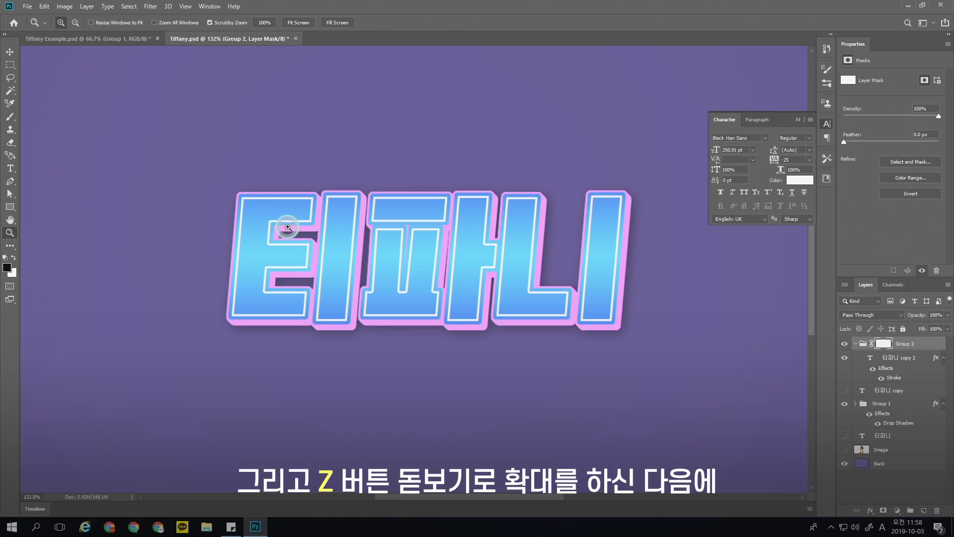
drag(287, 227, 450, 275)
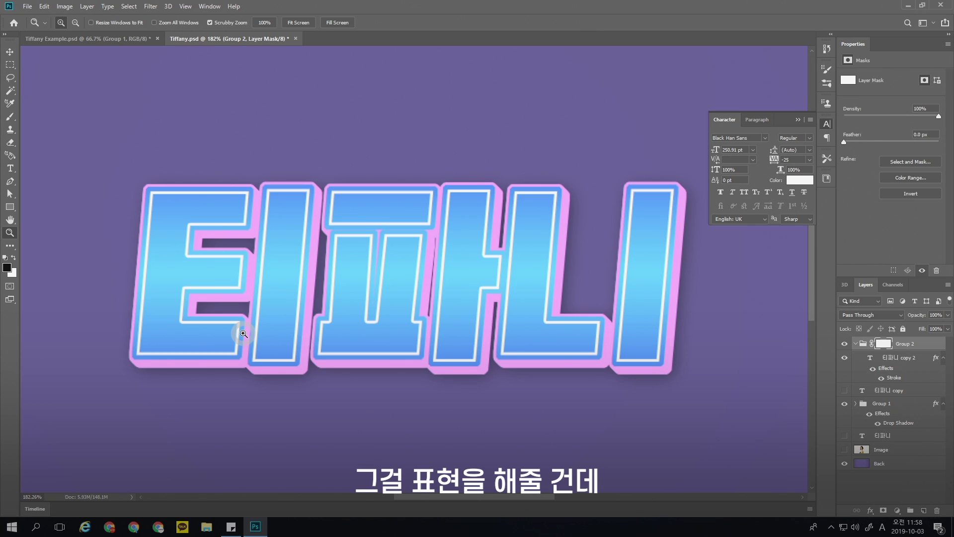
click(10, 64)
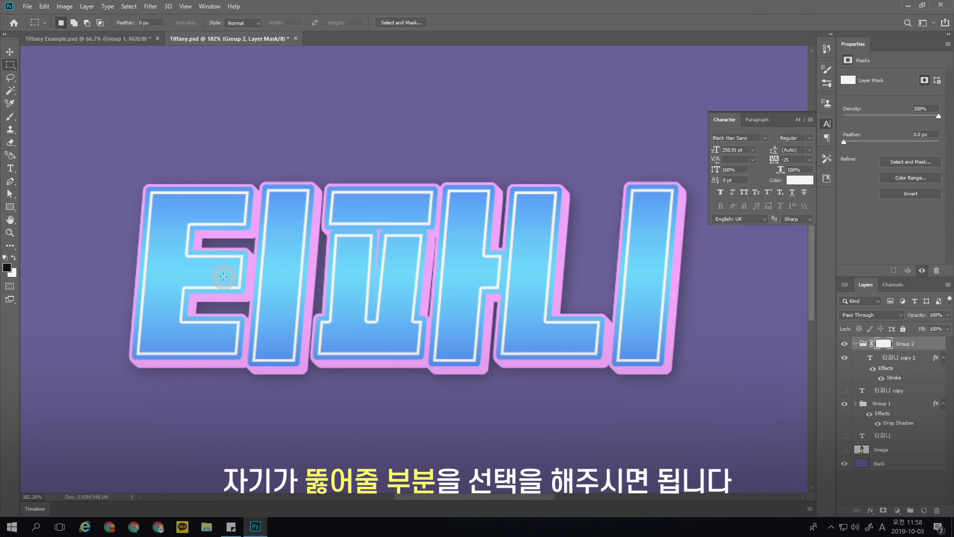
Marquee-select small gap areas across the outline at the top, bottom and middle of every letter
drag(161, 179, 172, 206)
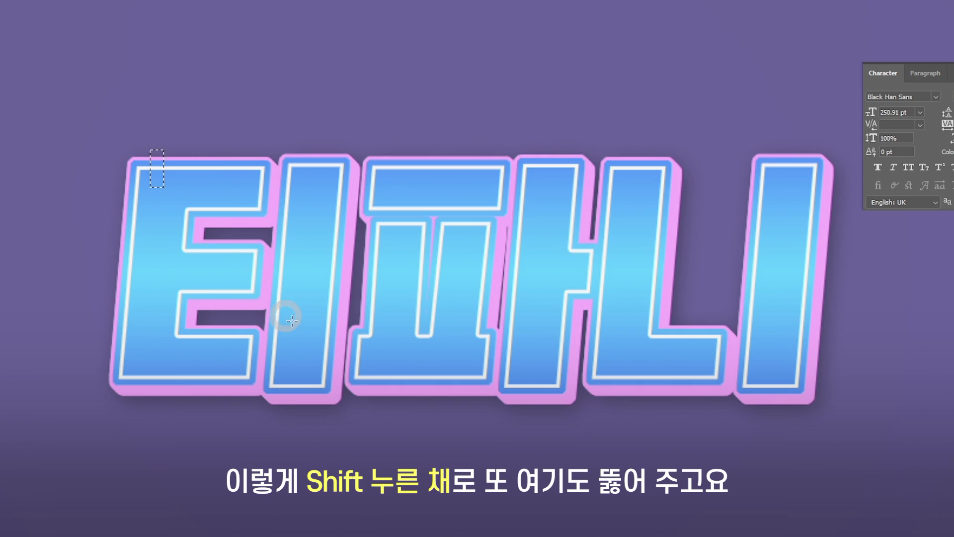
drag(310, 362, 336, 377)
drag(299, 149, 311, 186)
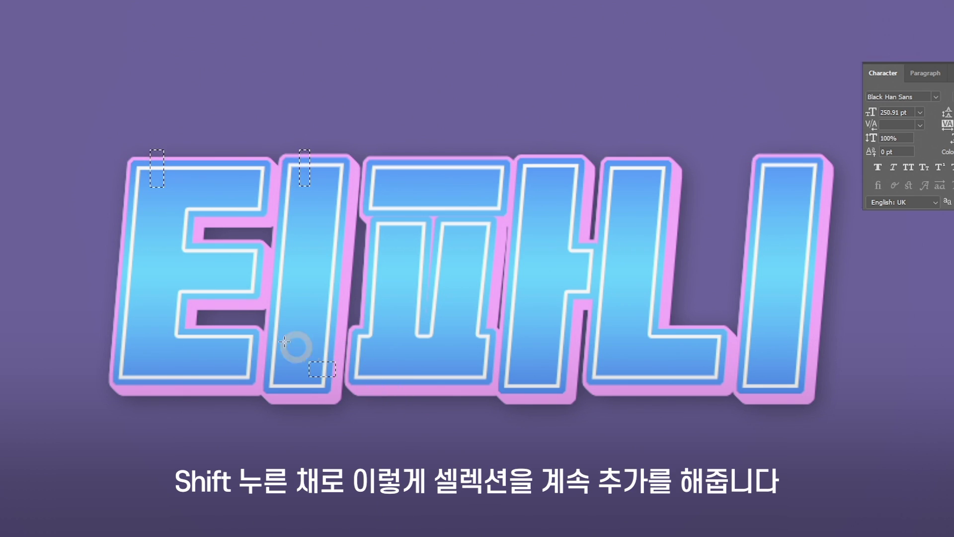
drag(229, 365, 240, 396)
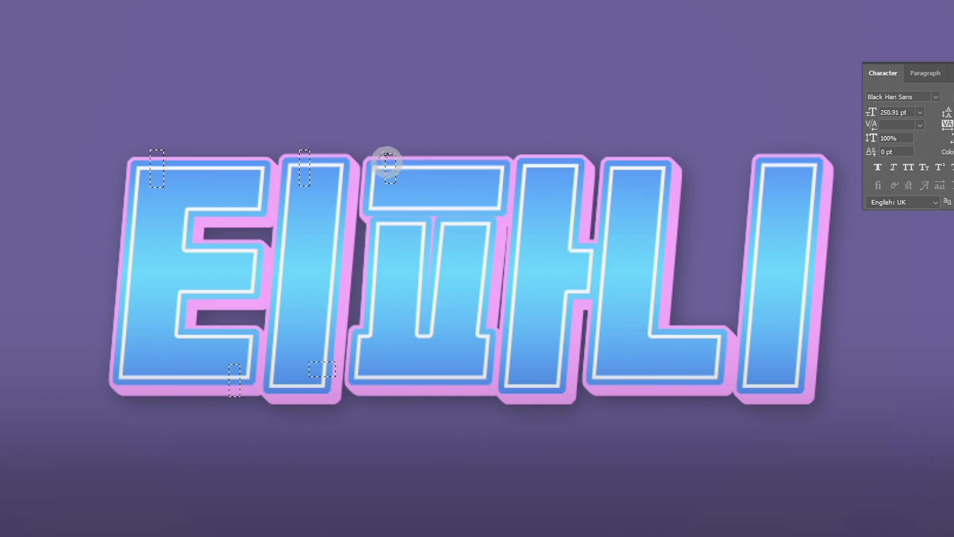
drag(386, 153, 396, 184)
drag(468, 361, 480, 396)
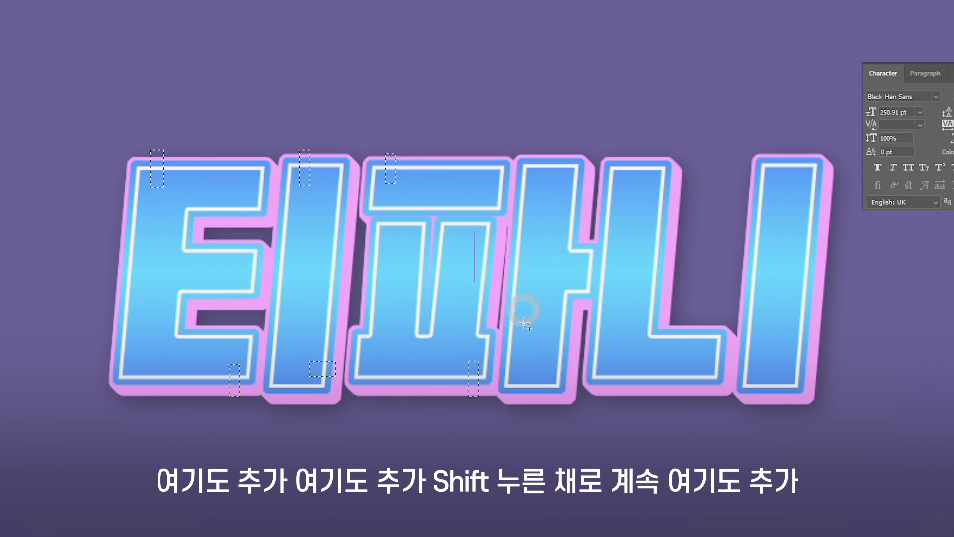
drag(475, 232, 502, 245)
drag(535, 151, 545, 182)
drag(545, 360, 571, 374)
drag(695, 324, 709, 350)
drag(624, 151, 635, 185)
drag(771, 146, 781, 180)
drag(778, 364, 815, 375)
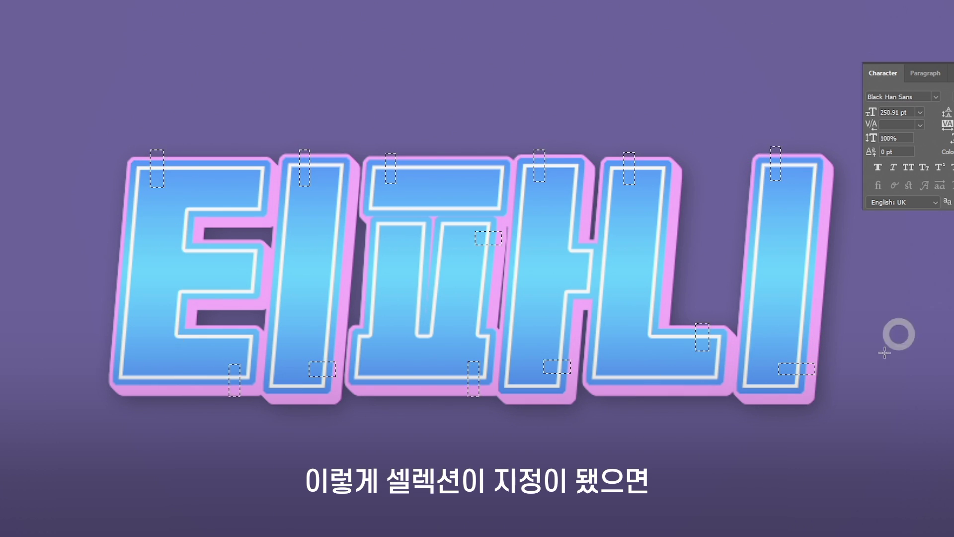
Fill the gap selection with black on Group 2's mask, deselect, and collapse the group
click(892, 349)
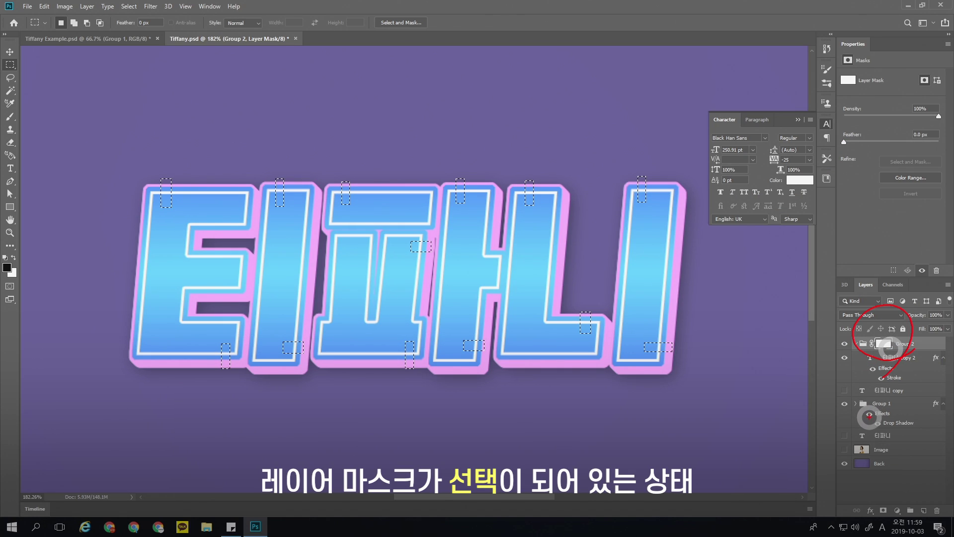
click(7, 268)
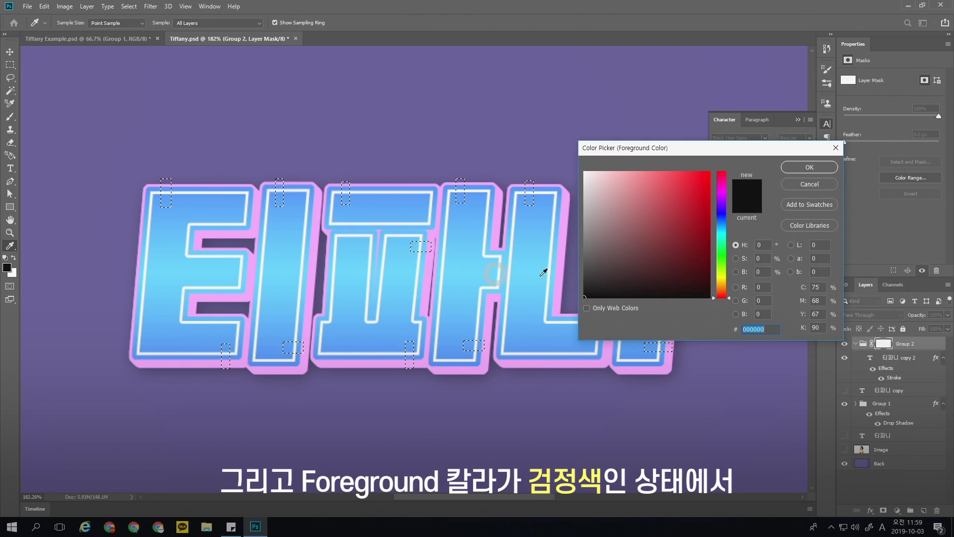
click(808, 169)
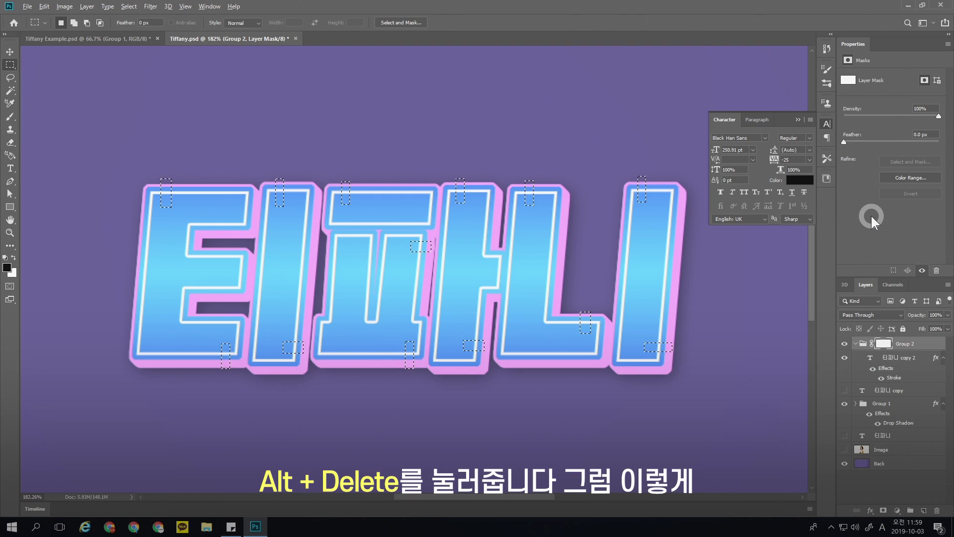
key(alt+Delete)
key(ctrl+d)
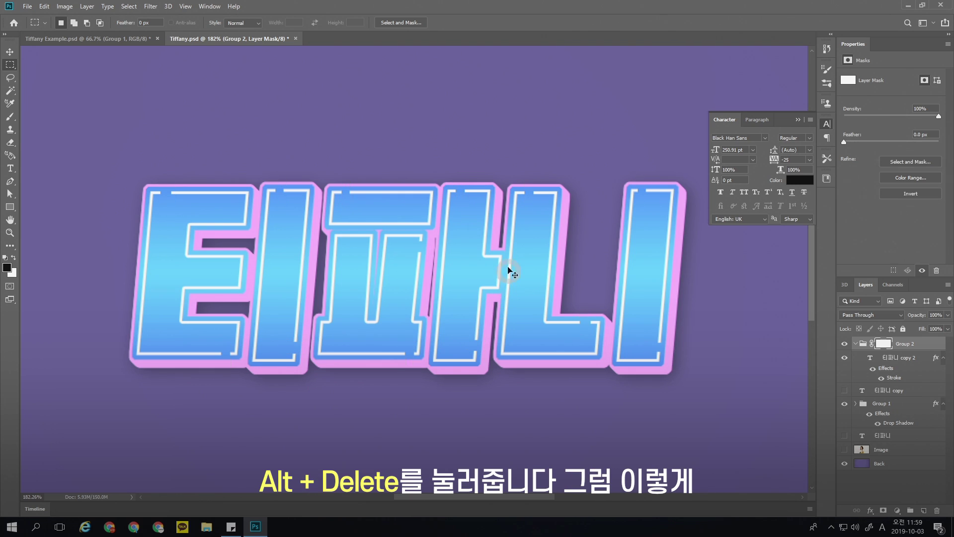
click(644, 423)
click(855, 345)
click(856, 345)
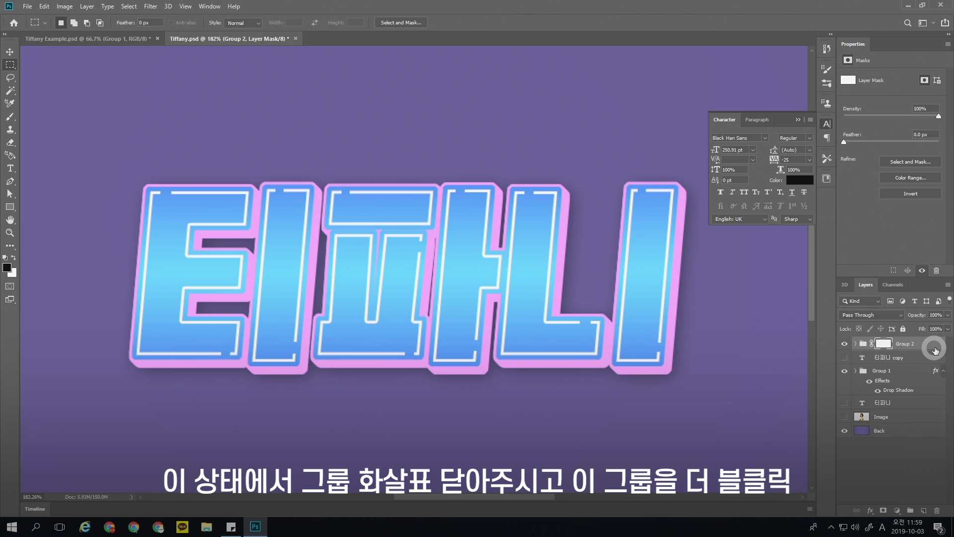
Give Group 2 an Outer Glow with Size 60 px and Opacity about 59–60%
double_click(918, 348)
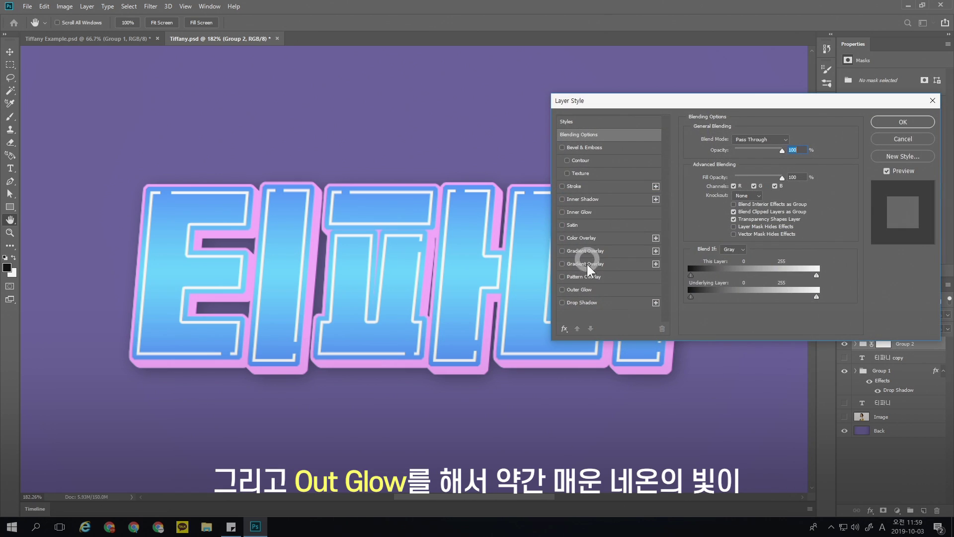
click(583, 290)
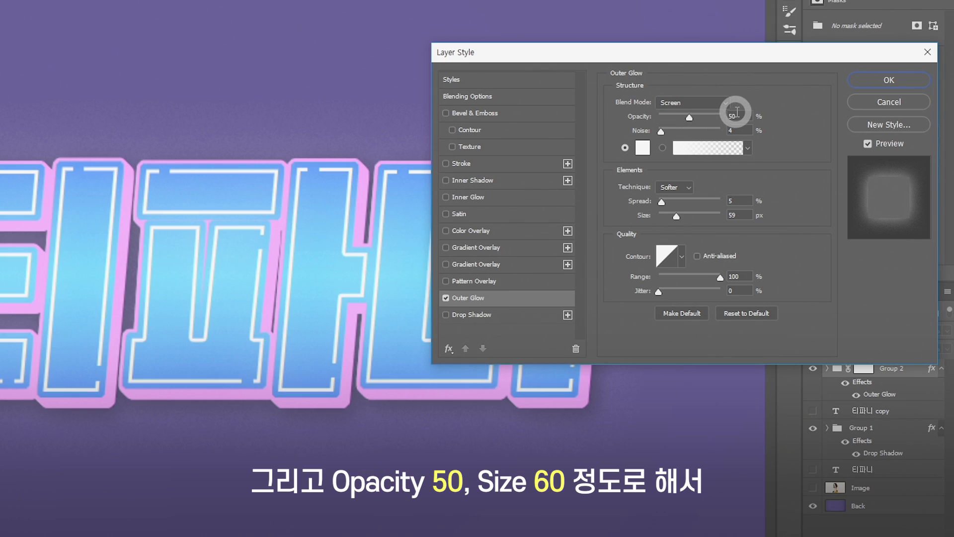
click(685, 226)
text(60)
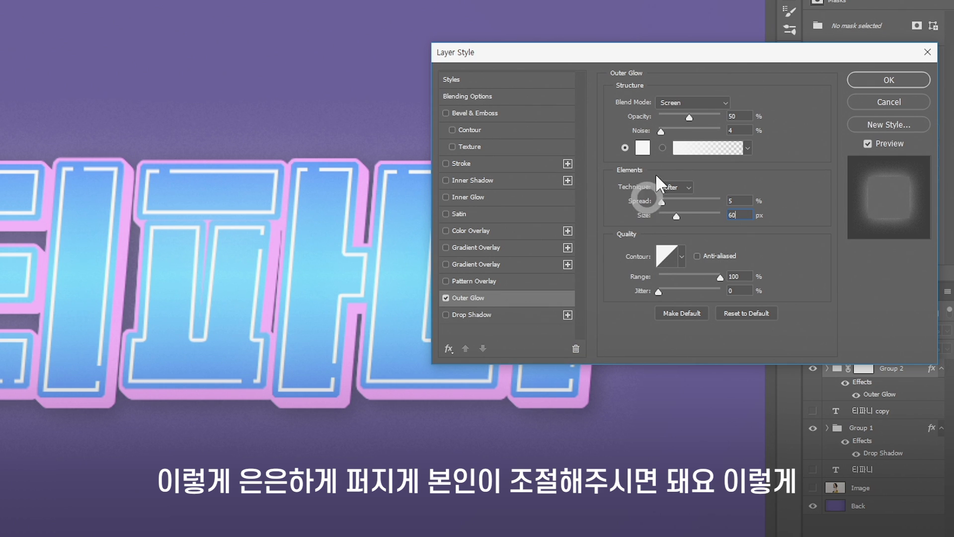
drag(692, 118, 700, 118)
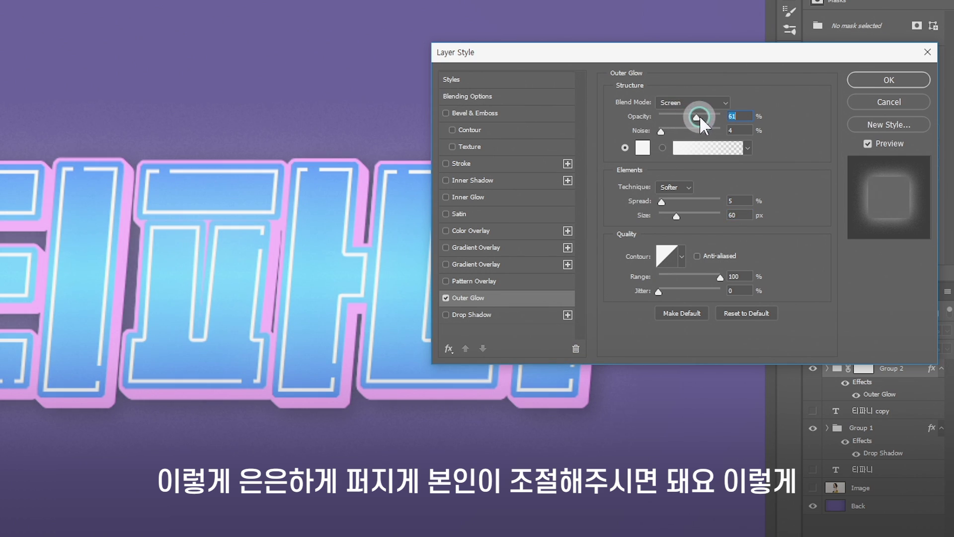
drag(697, 118, 690, 117)
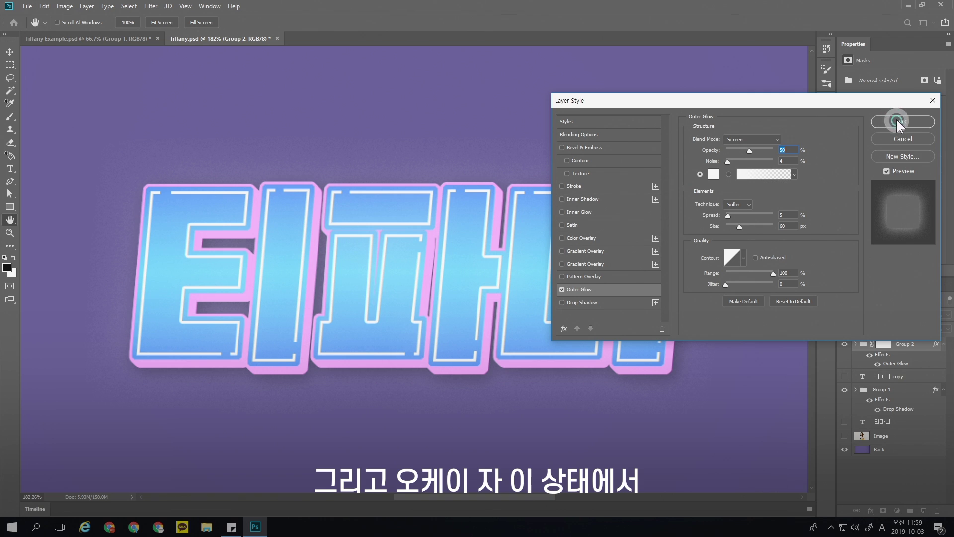
Confirm the glow, then show the 티파니 copy layer with its Fill at 0%
click(897, 121)
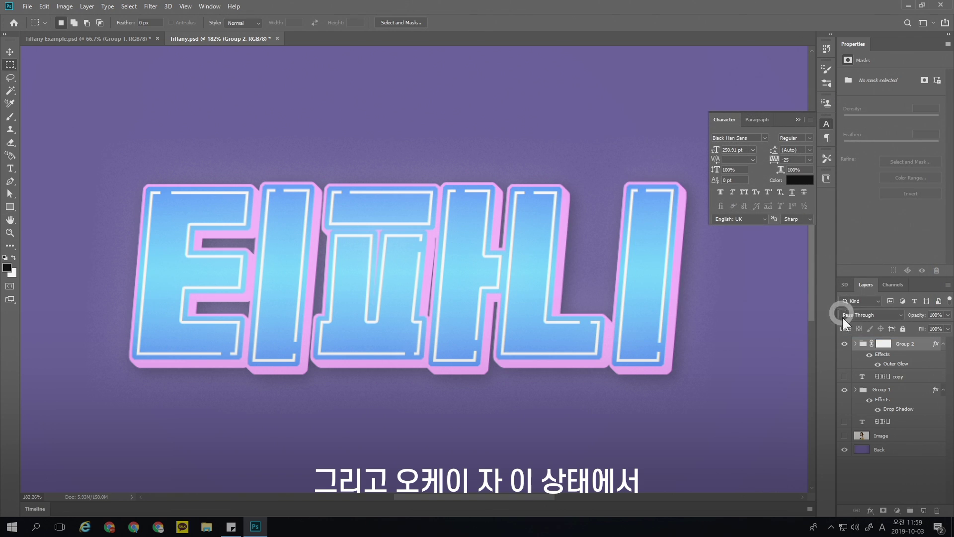
click(875, 376)
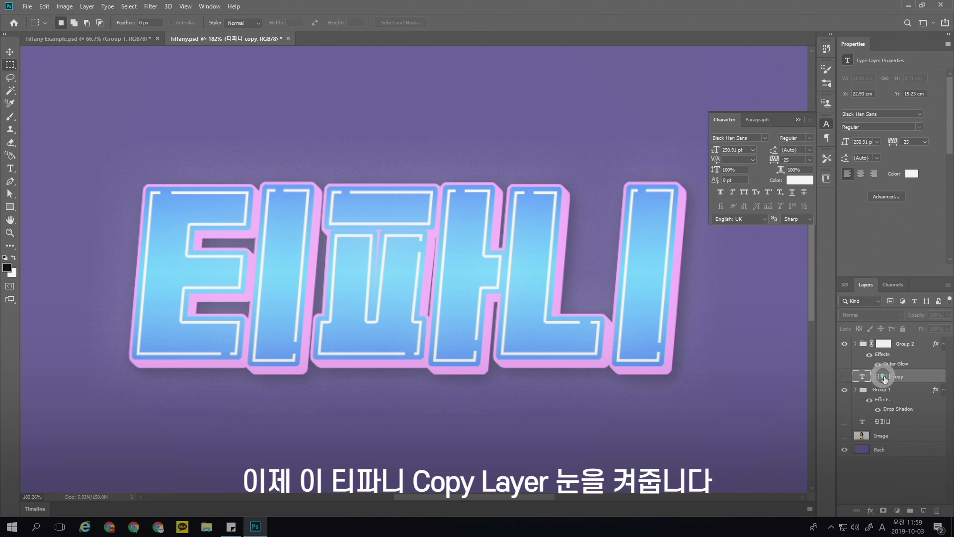
click(845, 377)
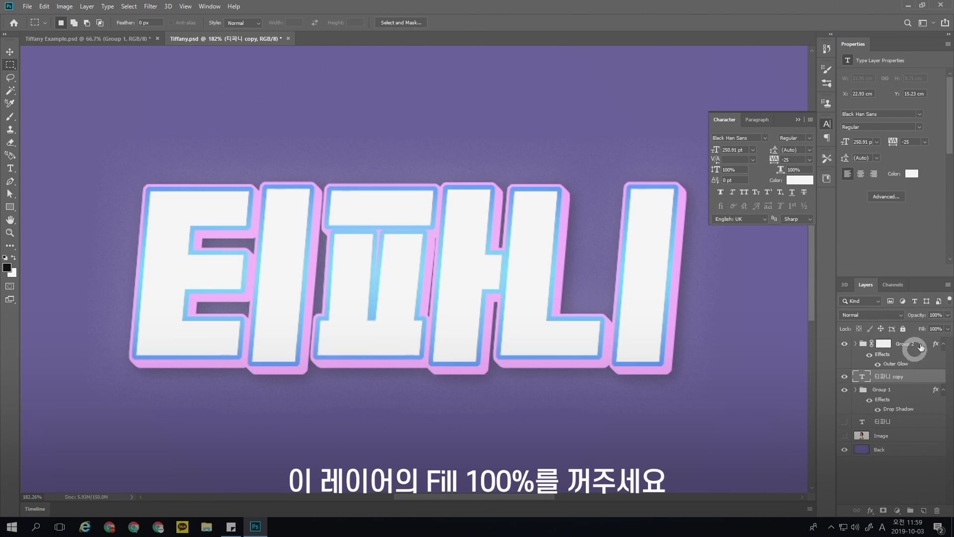
click(947, 329)
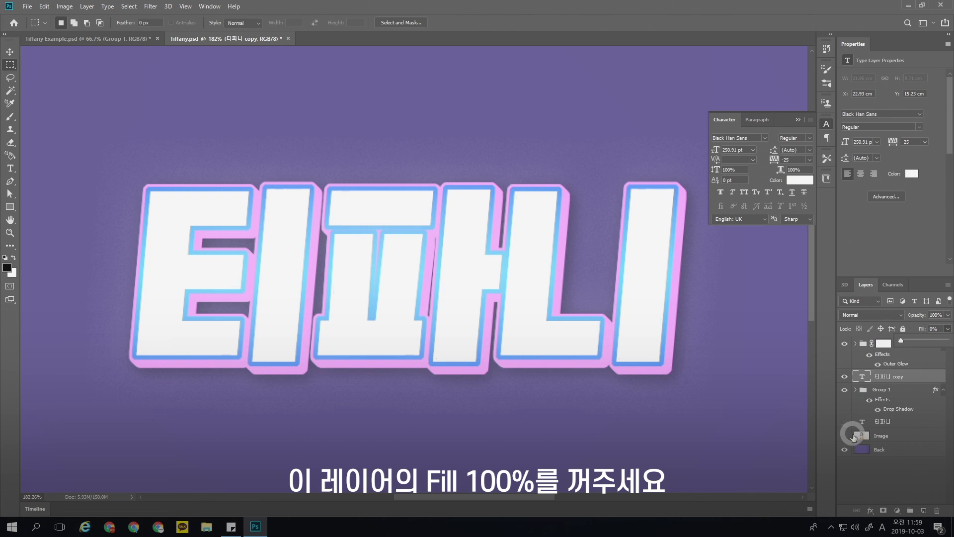
drag(941, 341, 858, 435)
Give 티파니 copy a Normal-mode Inner Shadow at about 36% opacity and size 24
double_click(921, 377)
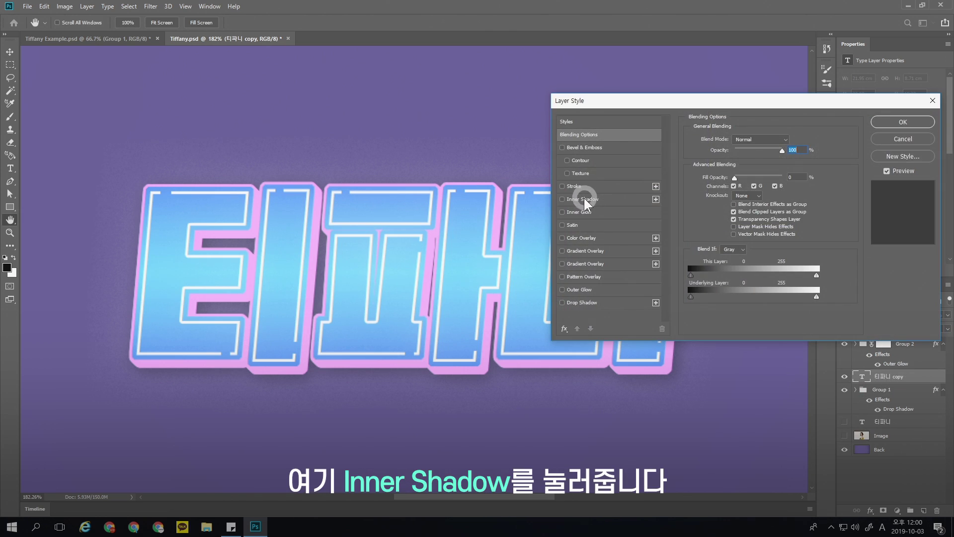
click(583, 200)
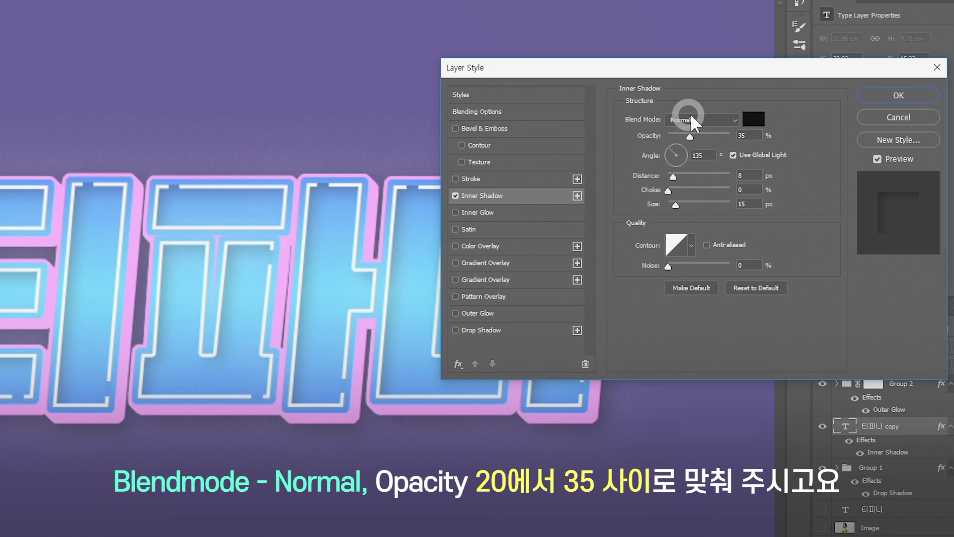
click(695, 138)
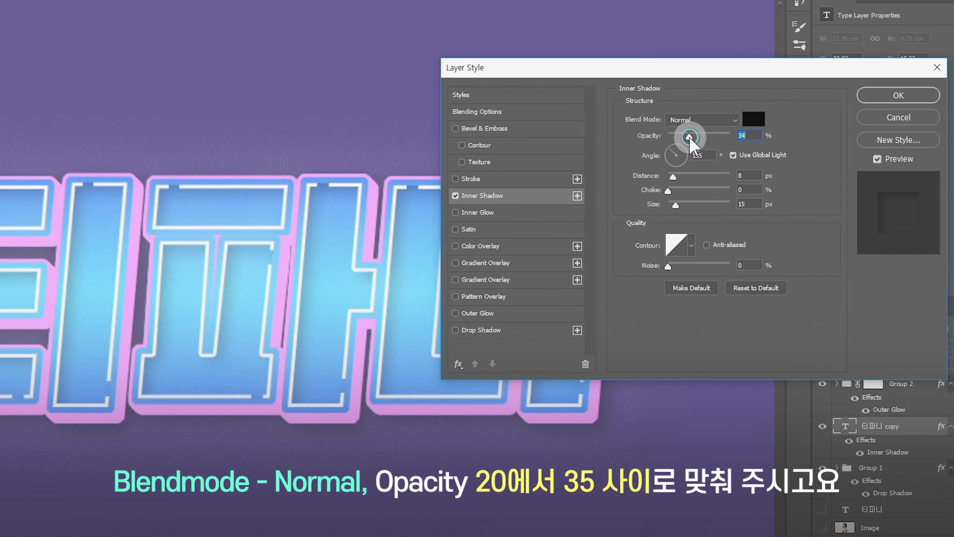
drag(691, 137, 694, 136)
click(765, 191)
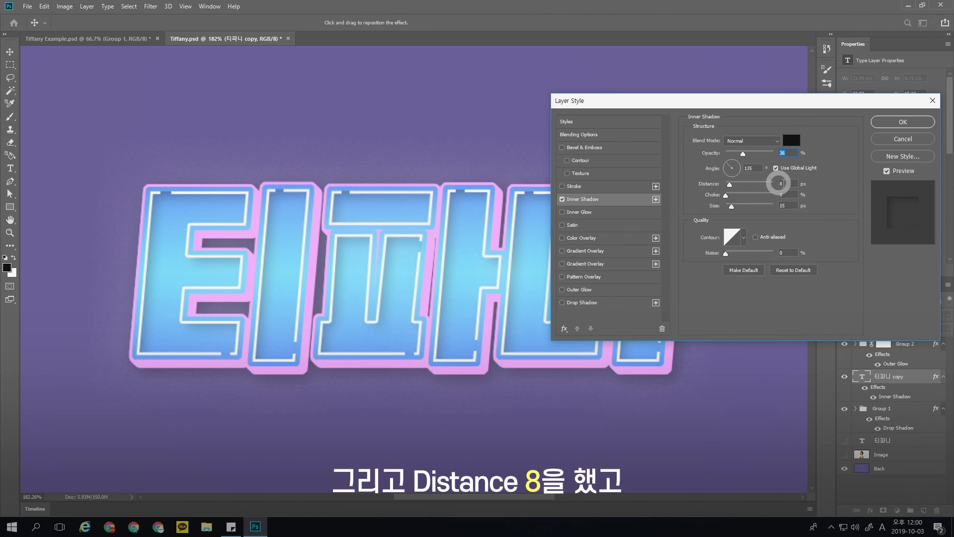
drag(729, 205, 732, 209)
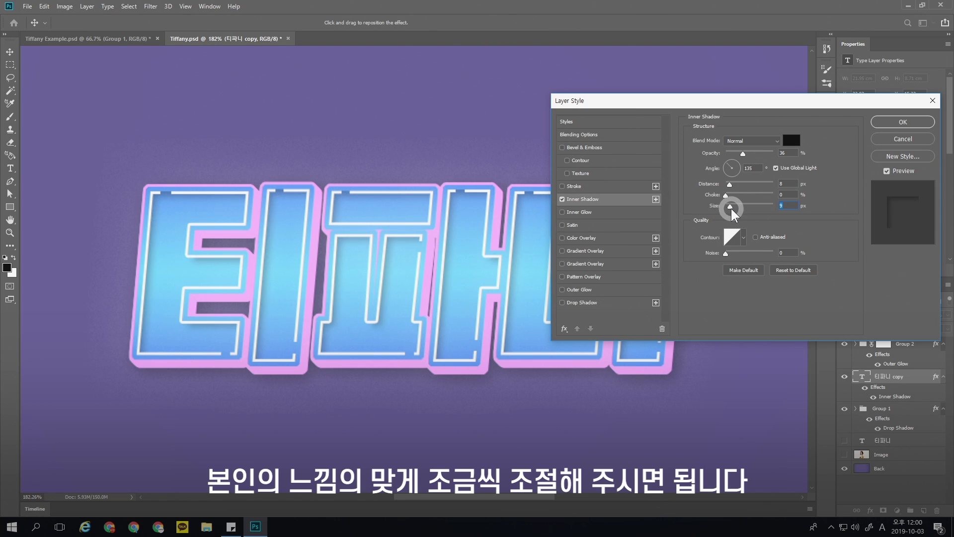
click(903, 122)
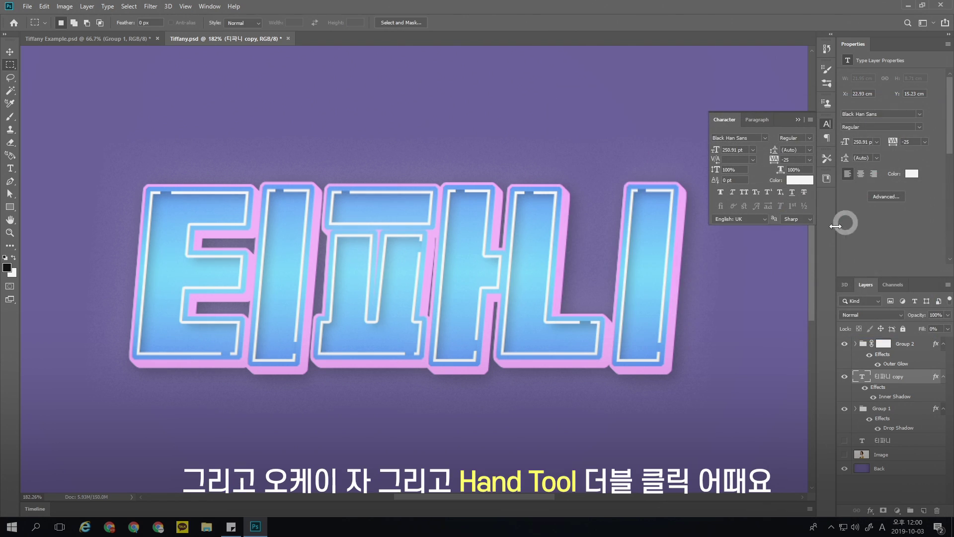
Show the Image portrait layer behind the title with its blend mode set to Multiply
double_click(10, 219)
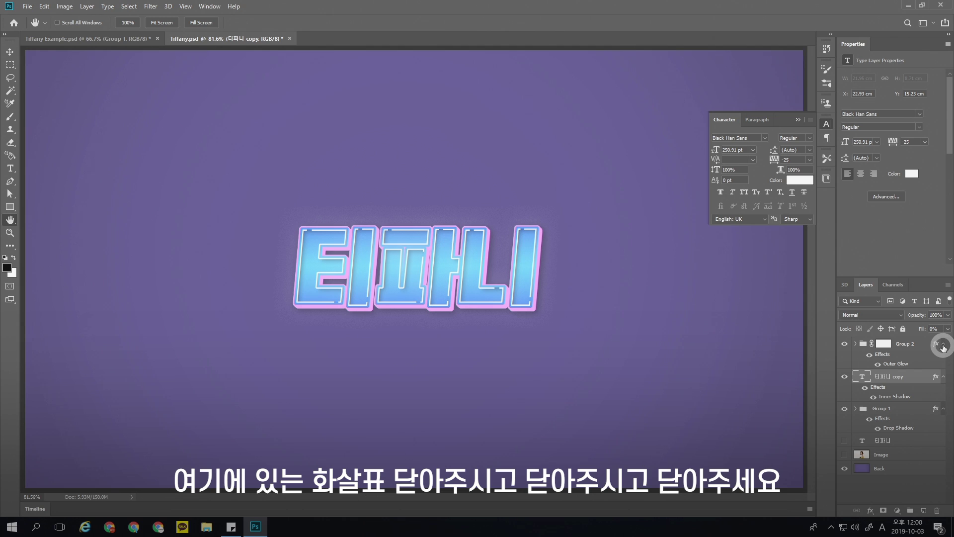
click(943, 344)
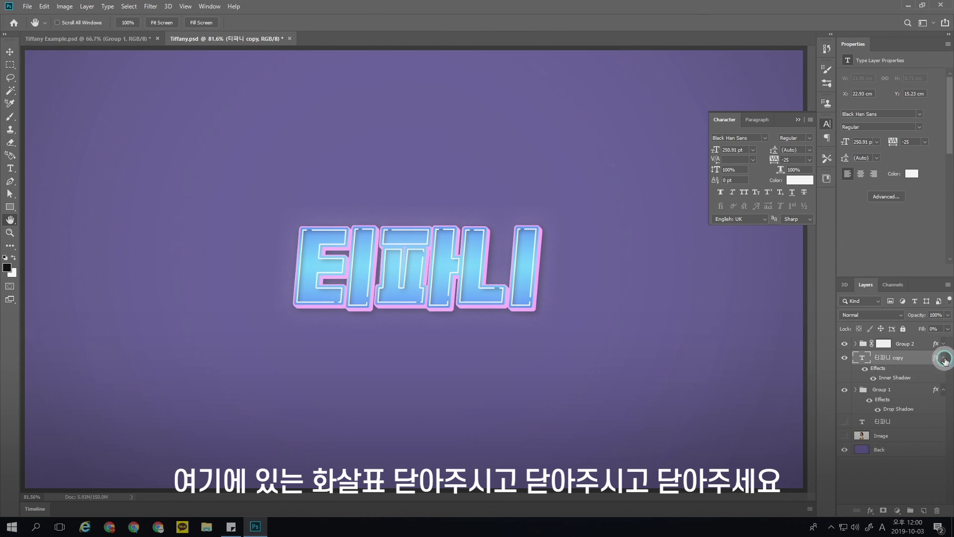
click(943, 358)
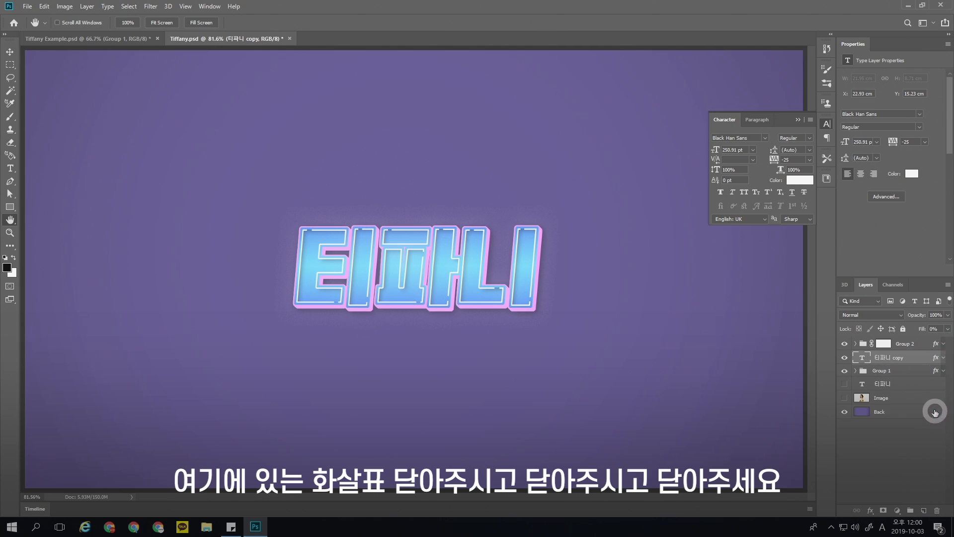
click(887, 400)
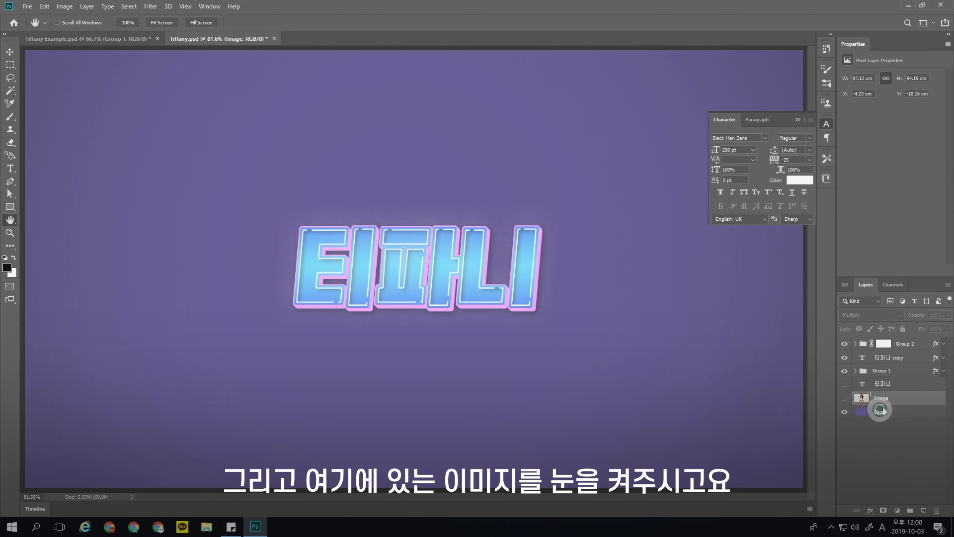
click(844, 398)
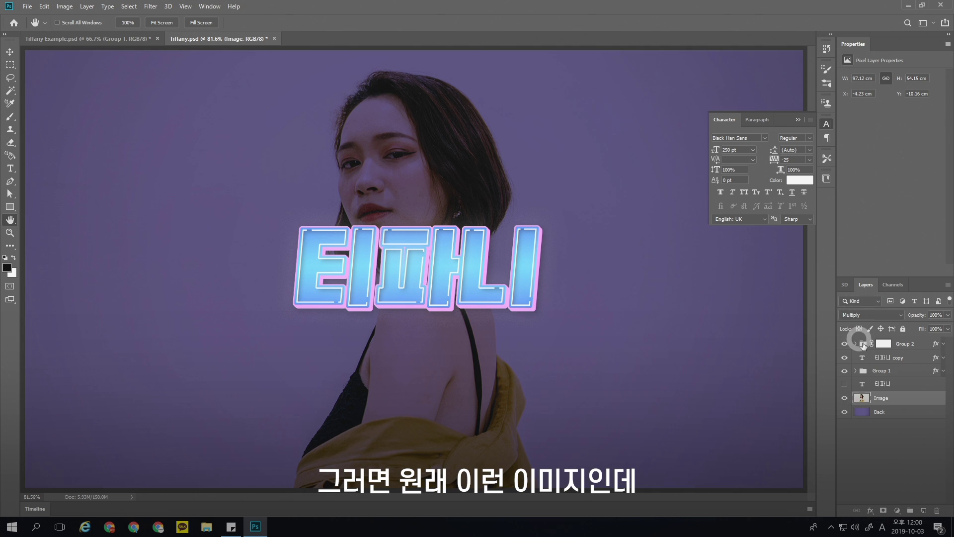
scroll(855, 314, up, 3)
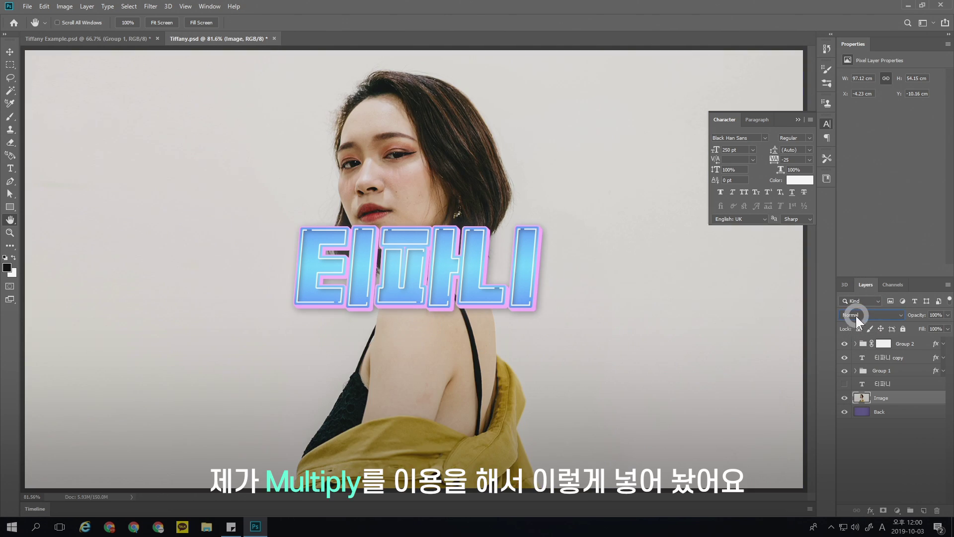
click(870, 314)
click(862, 314)
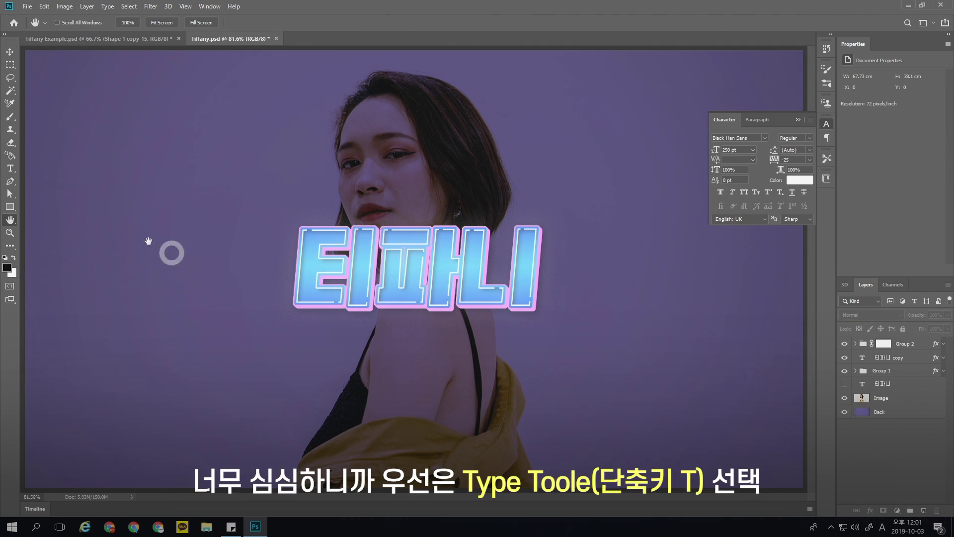
Type '#VLOG #BEAUTY #DAY LIFE' below the title in 30 pt THEFACESHOP INKLIPQUID
click(17, 173)
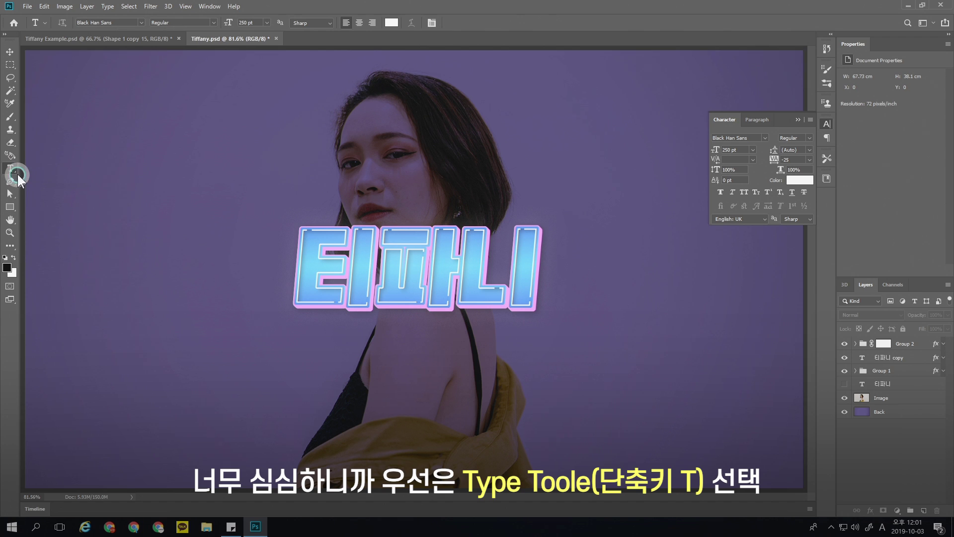
click(334, 335)
click(724, 149)
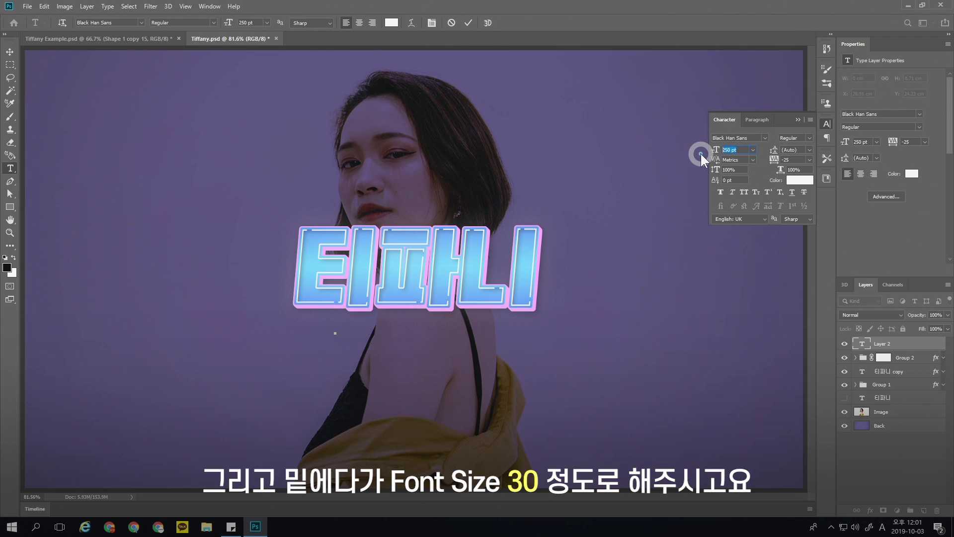
text(30)
key(Return)
click(764, 138)
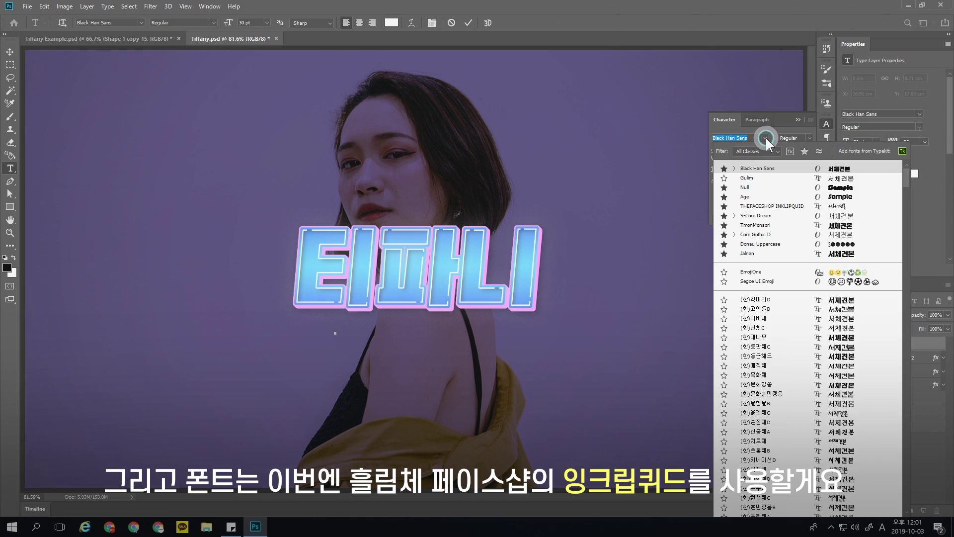
click(770, 206)
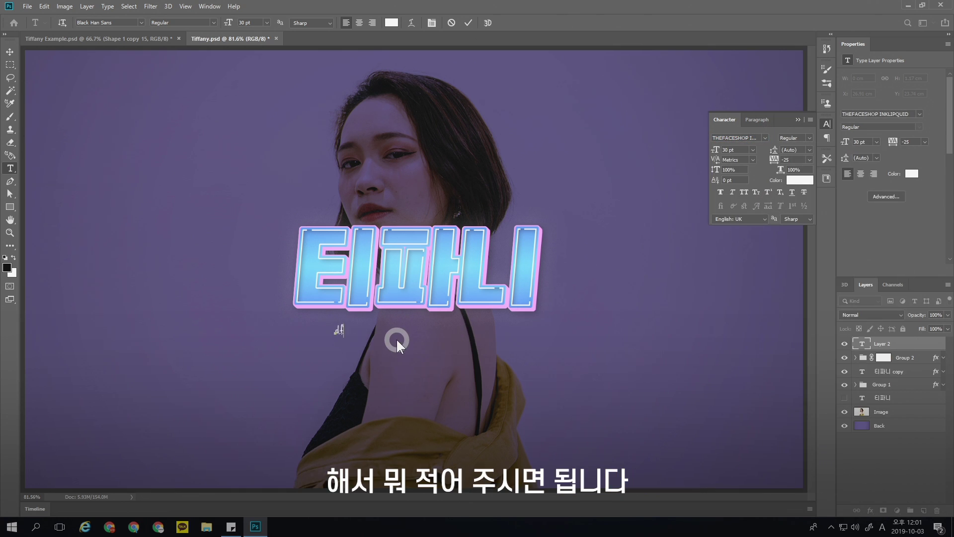
text(#VLO)
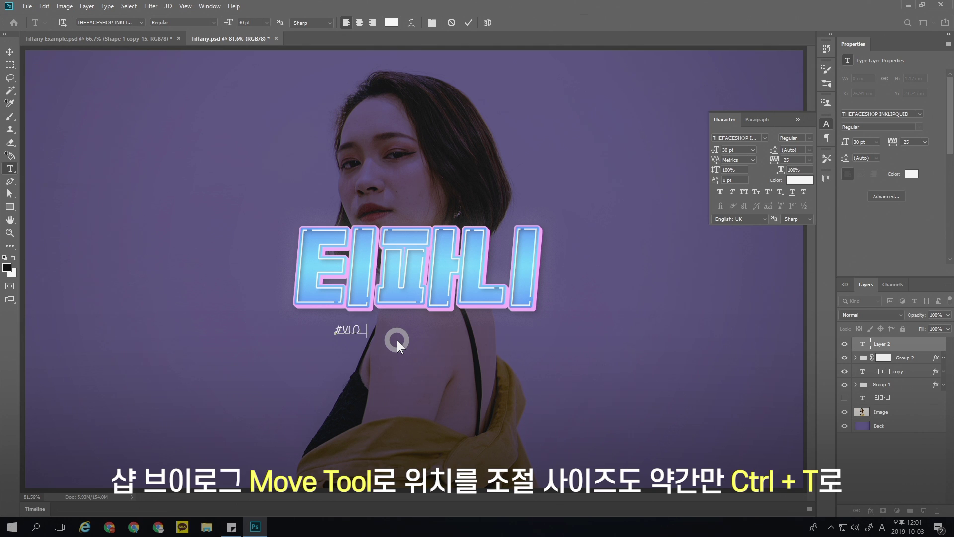
text(G  #BEAUTY  #DAY LIFE)
key(ctrl+Return)
Centre the hashtag subtitle under the title and scale it down to about 87%
click(18, 50)
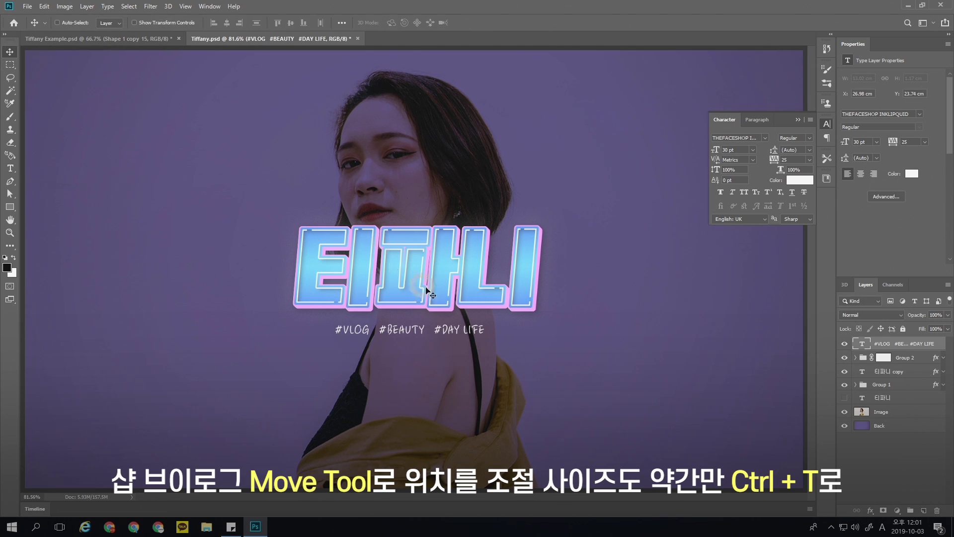
drag(480, 330, 483, 328)
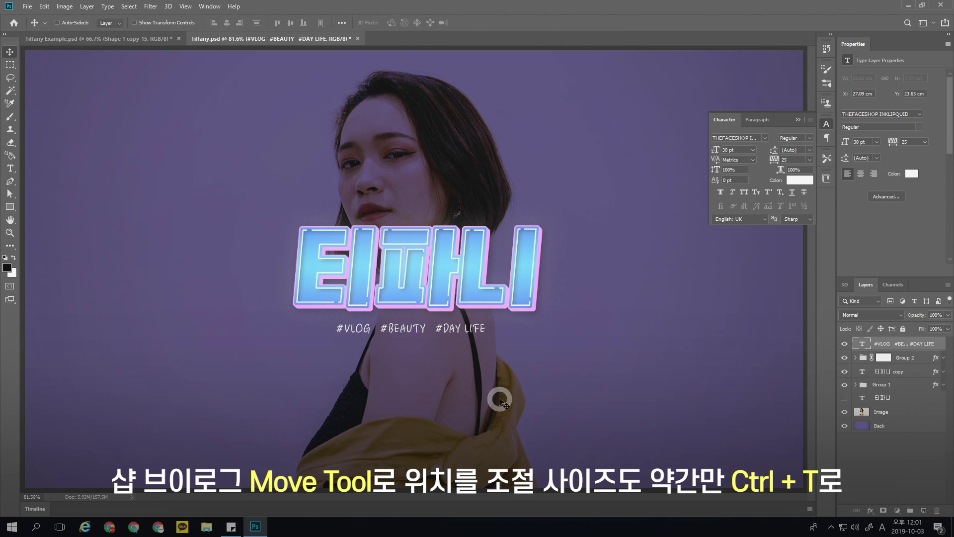
key(ctrl+t)
drag(485, 324, 475, 327)
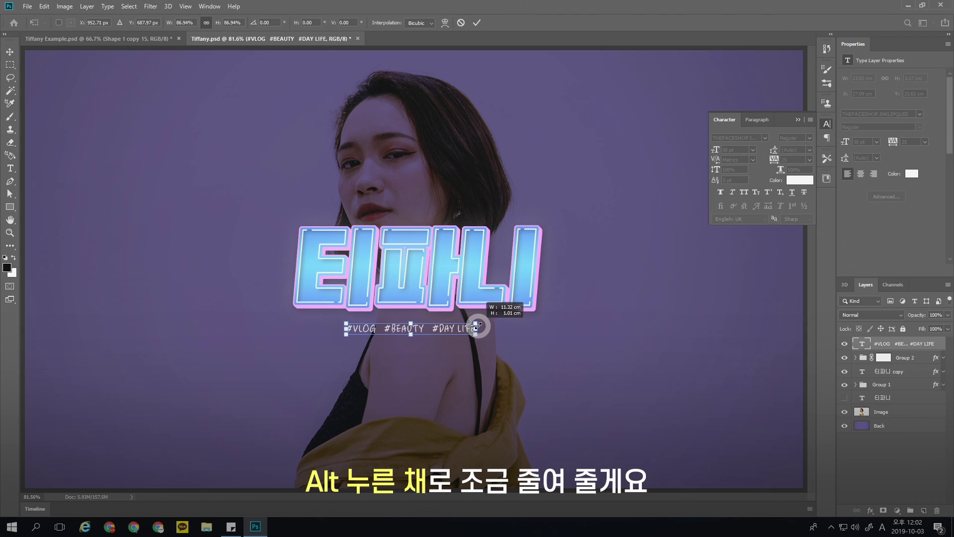
click(579, 324)
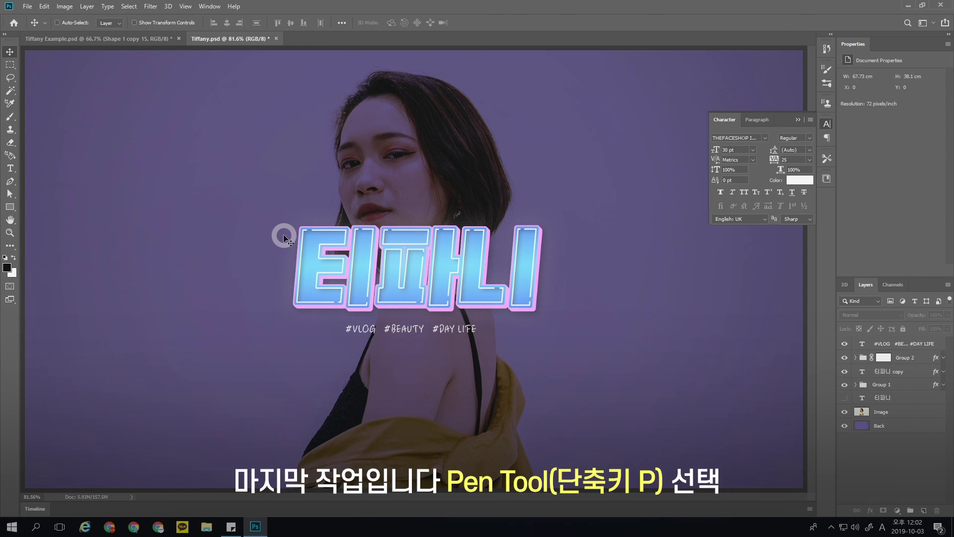
Draw a short Pen-tool shape line with a white 3 px stroke above the title's top-left
click(10, 181)
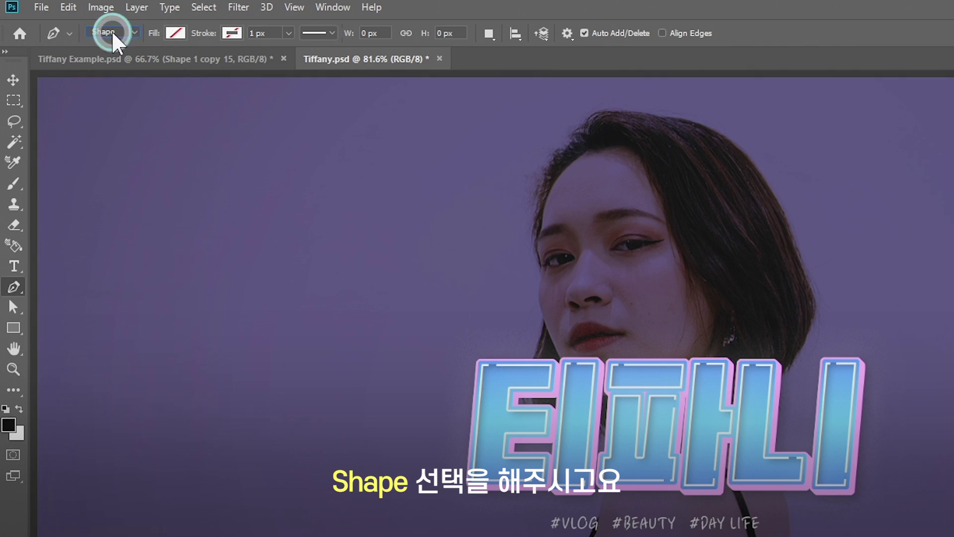
click(71, 23)
click(114, 46)
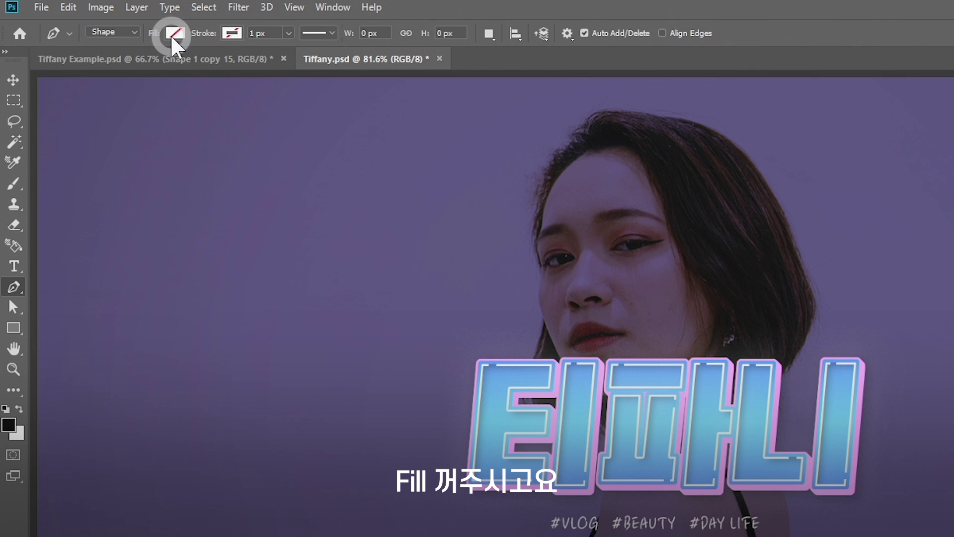
click(232, 33)
click(175, 116)
click(246, 34)
text(3)
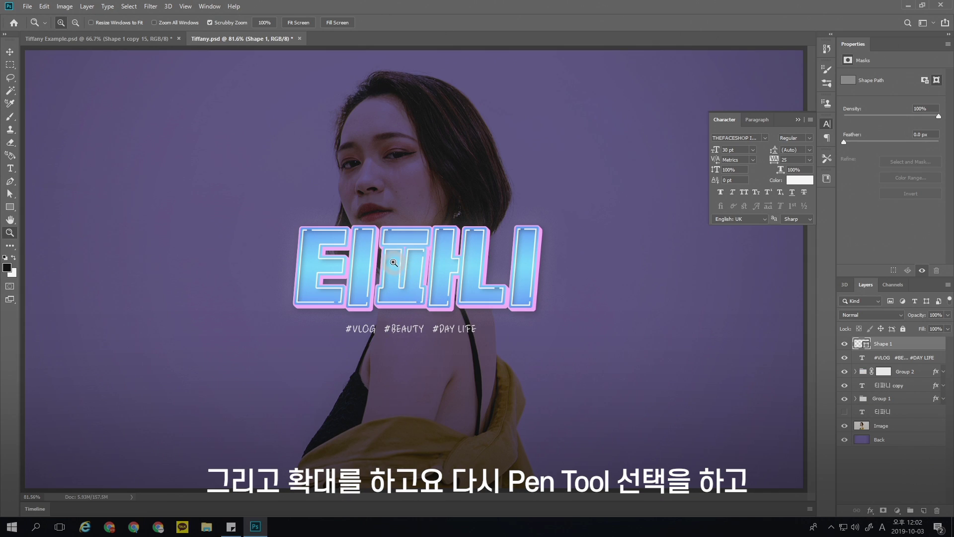
scroll(497, 299, up, 5)
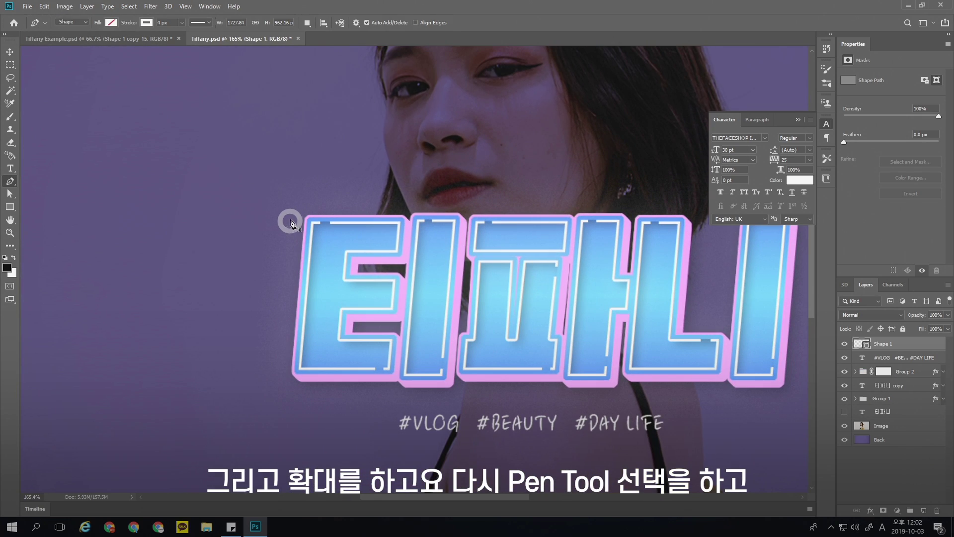
click(289, 212)
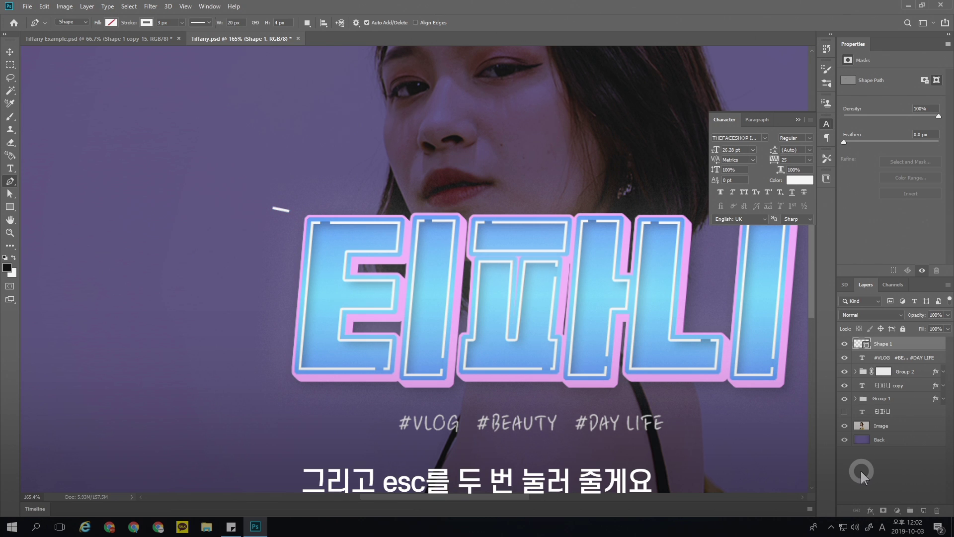
Set the line's stroke to centered alignment and select its Shape 1 layer
click(881, 344)
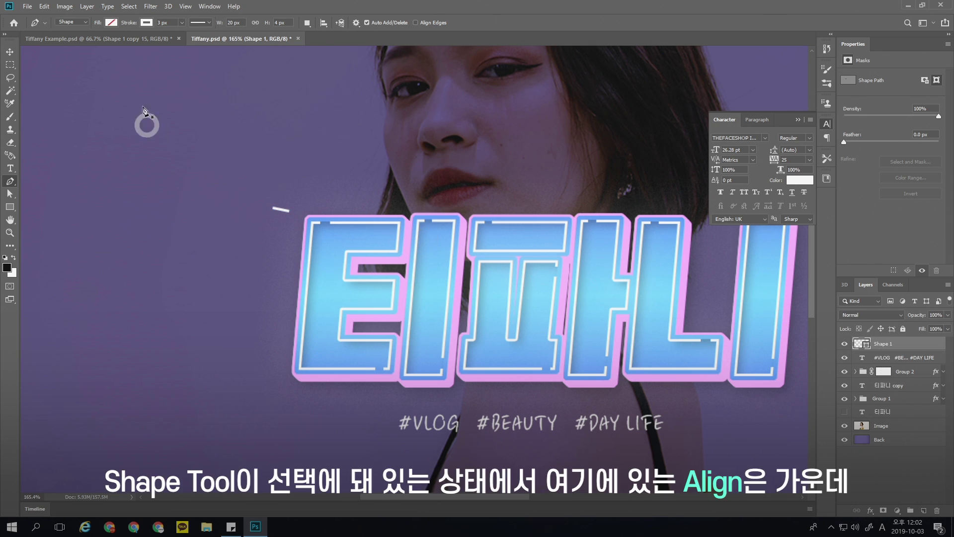
click(198, 22)
click(171, 142)
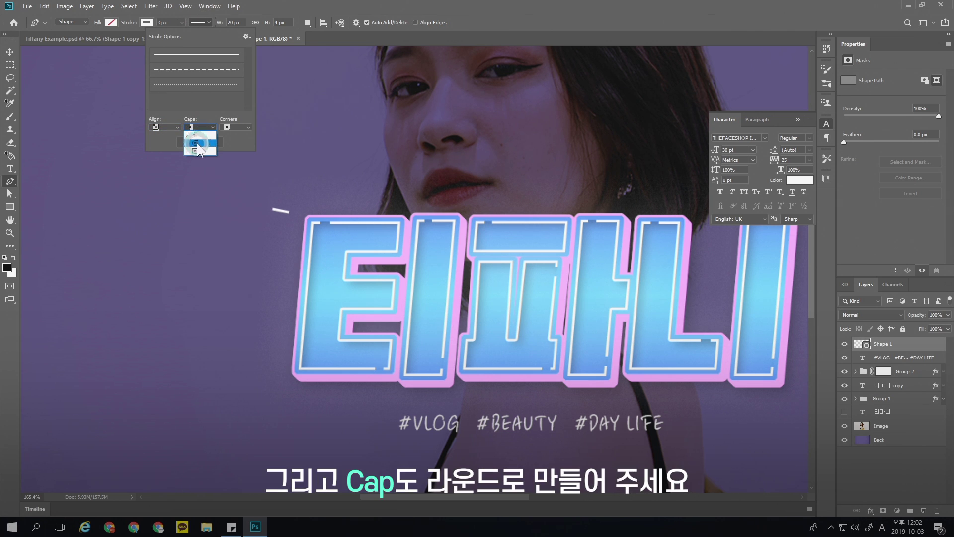
click(9, 51)
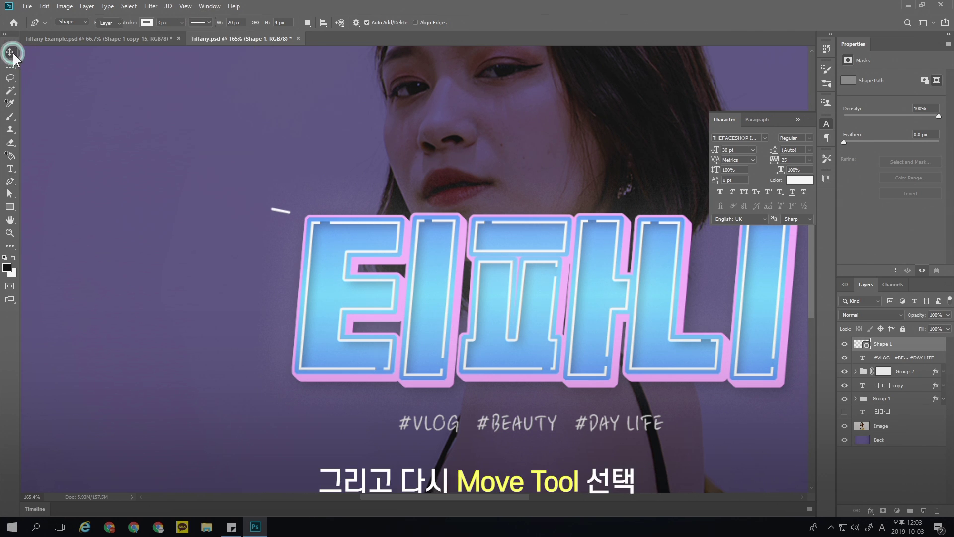
click(149, 196)
click(291, 222)
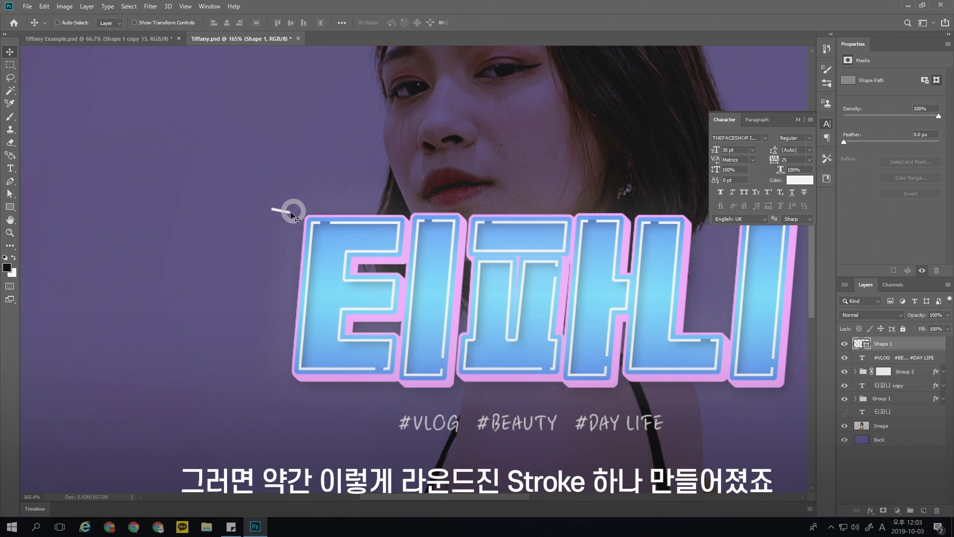
ctrl+click(281, 214)
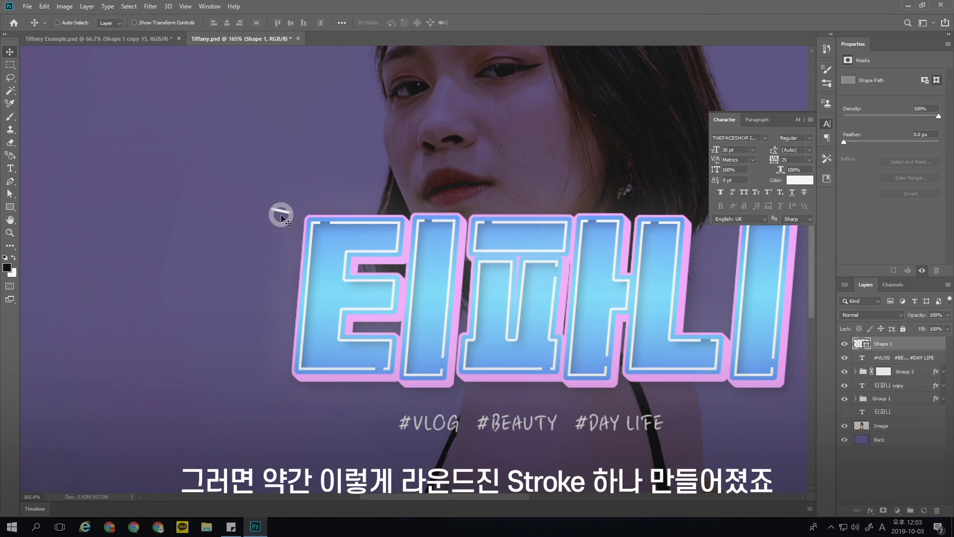
Add an Outer Glow at 83% opacity and about 13 px size to the Shape 1 line
double_click(909, 345)
click(576, 290)
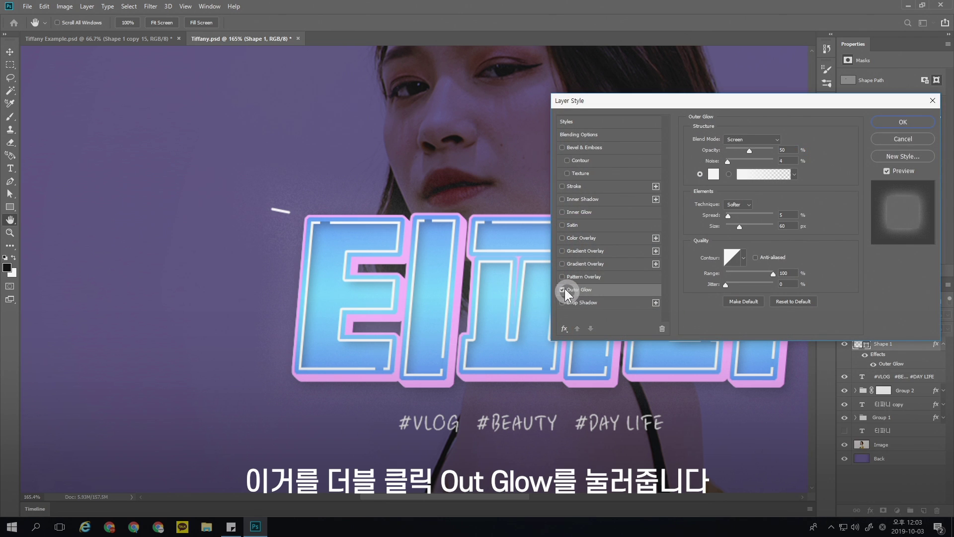
click(731, 167)
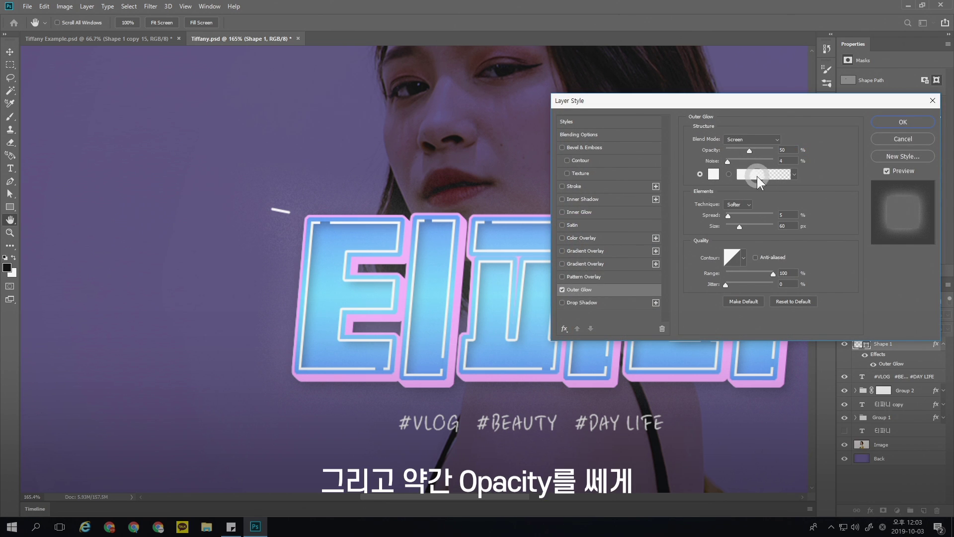
drag(760, 151, 767, 150)
mouse_move(739, 227)
mouse_down()
mouse_move(729, 228)
mouse_move(759, 231)
mouse_up()
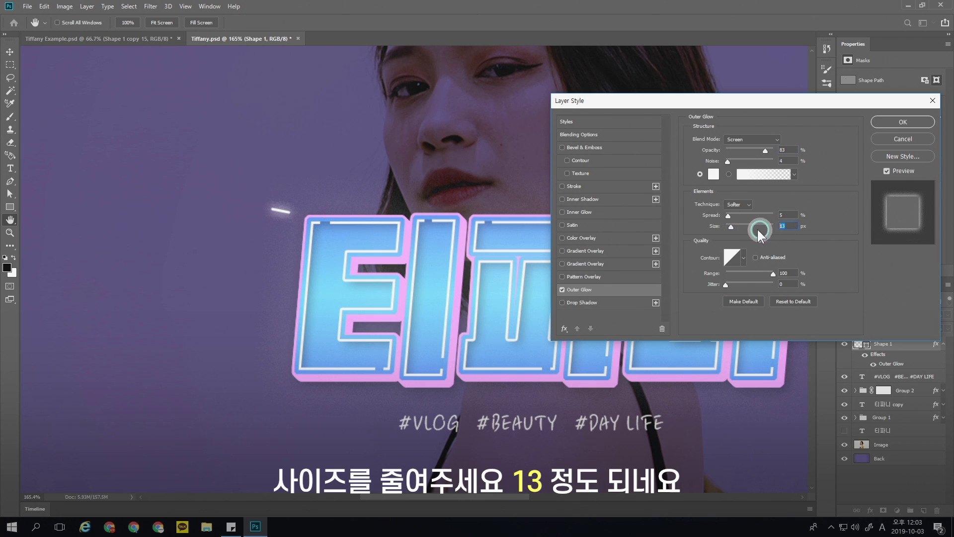
click(913, 125)
key(z)
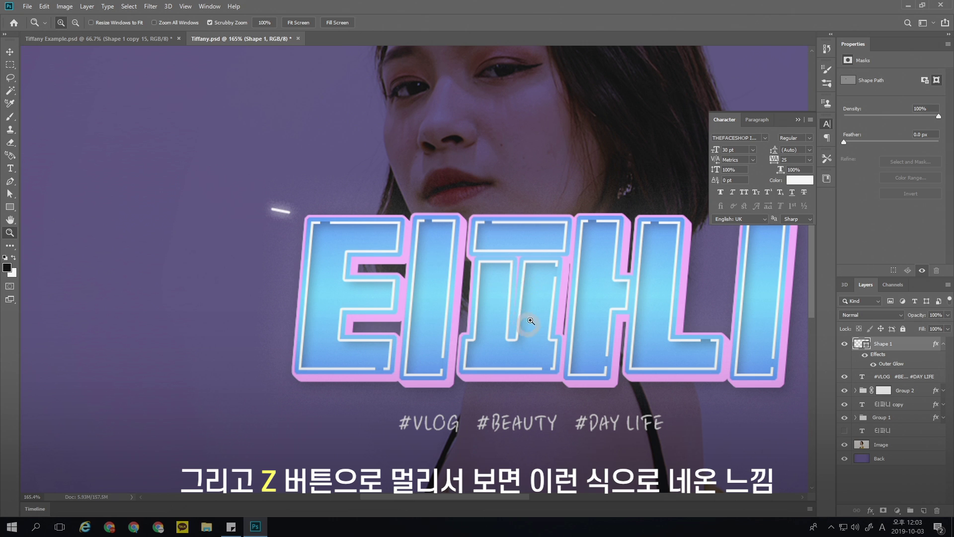
drag(529, 324, 389, 256)
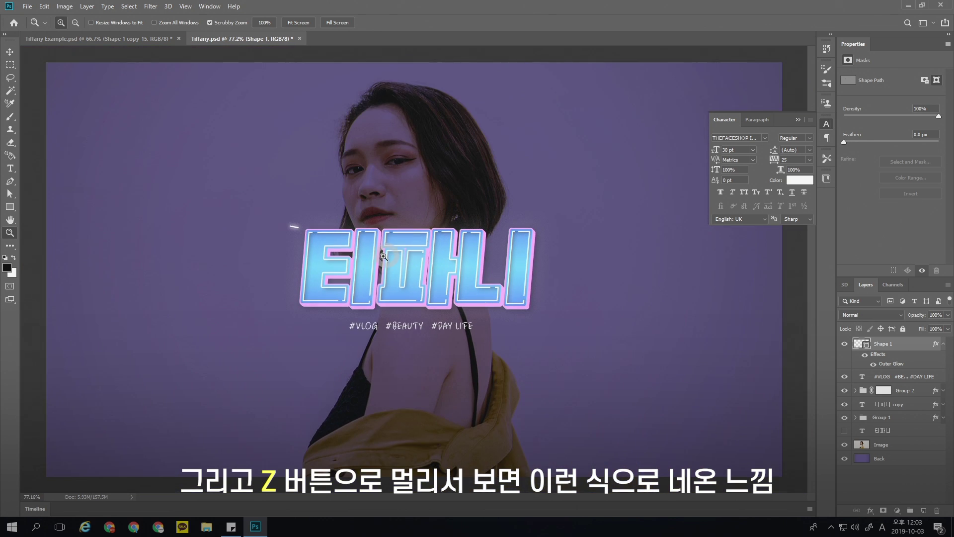
drag(294, 236, 816, 338)
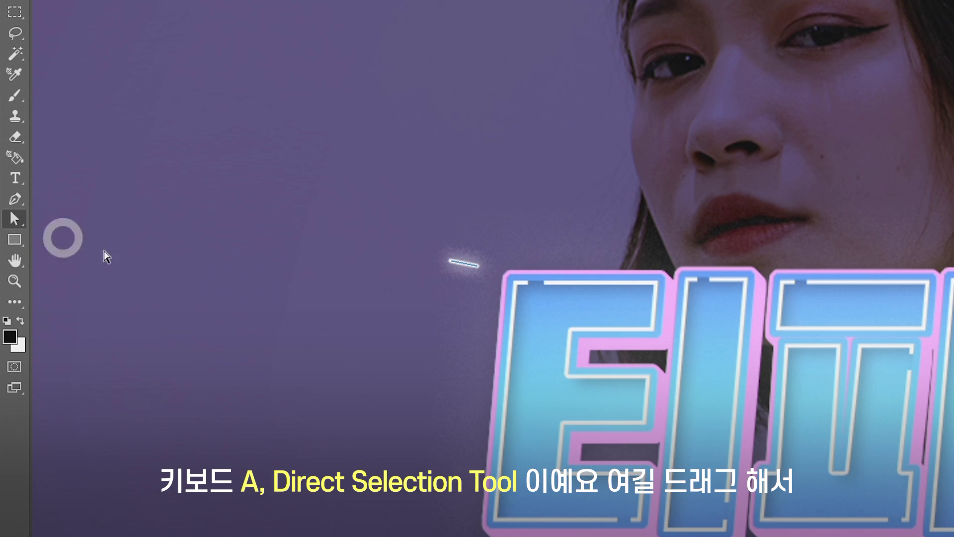
Adjust the short line's end point slightly to refine its length
drag(301, 222, 300, 228)
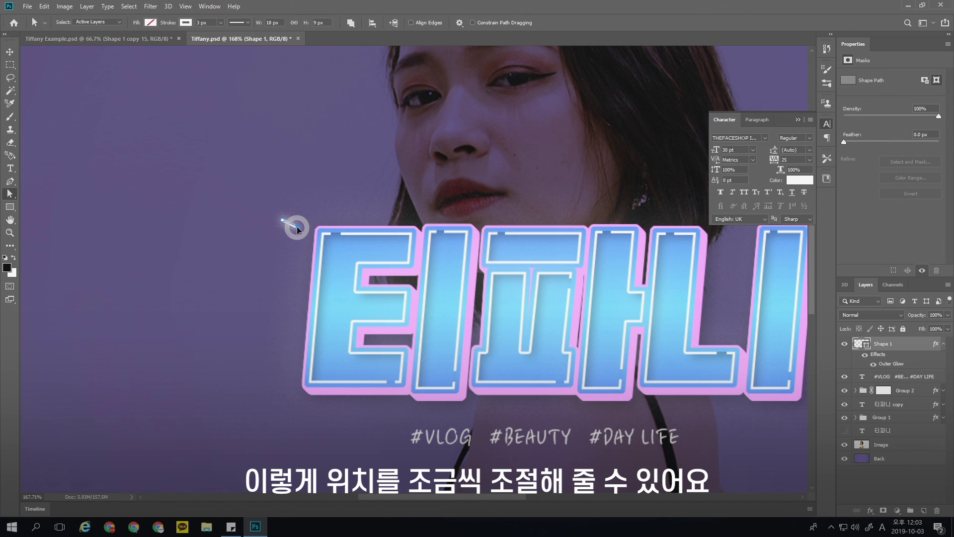
drag(297, 228, 298, 226)
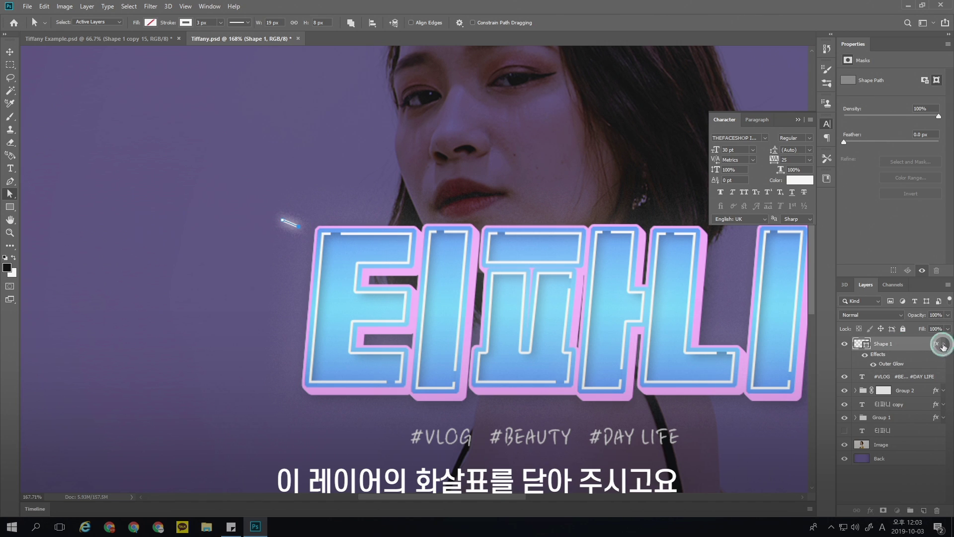
click(944, 345)
click(831, 341)
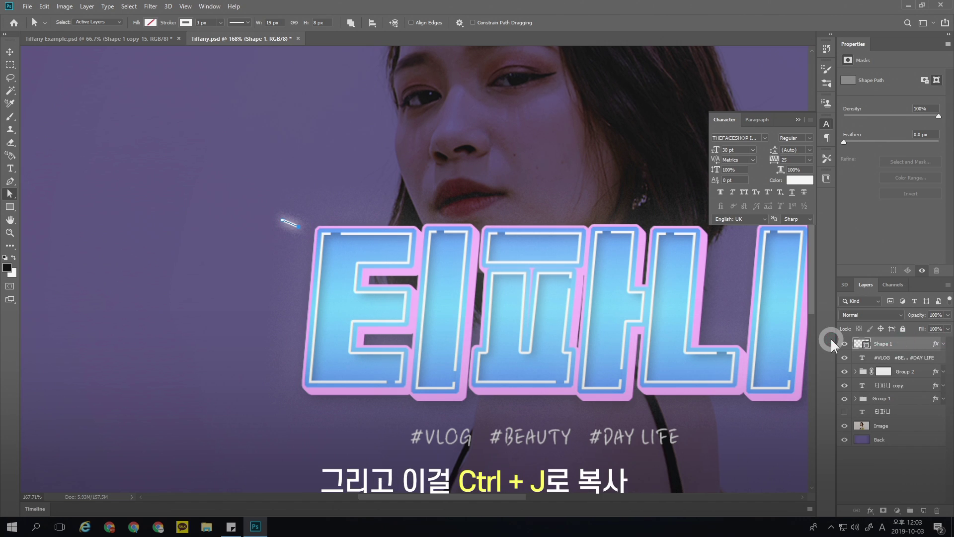
Duplicate the glowing line and place the copy just above the original
key(ctrl+j)
click(9, 51)
mouse_move(311, 223)
mouse_down()
mouse_move(322, 211)
mouse_move(322, 225)
mouse_up()
key(ctrl+t)
key(Return)
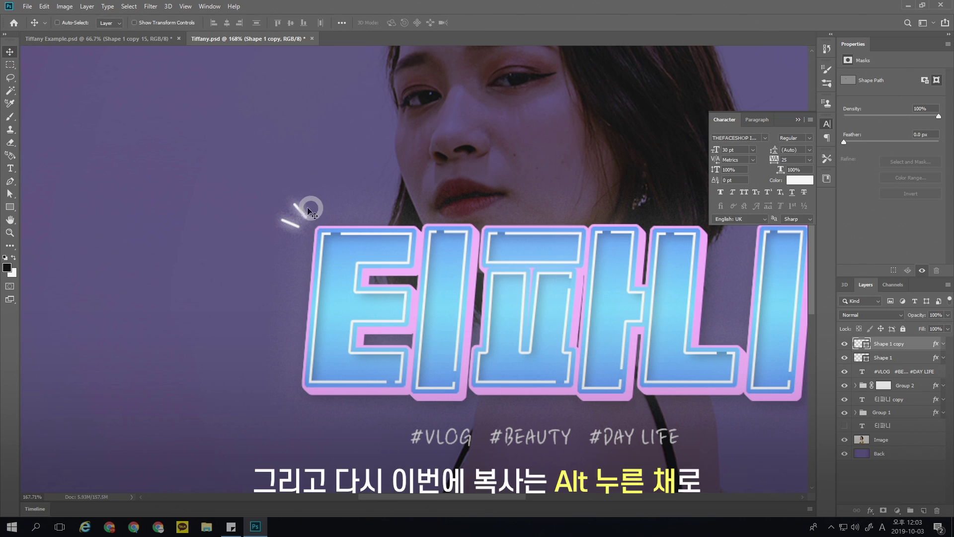
Place another copy up and to the right, rotated upright
drag(303, 213, 319, 207)
key(ctrl+t)
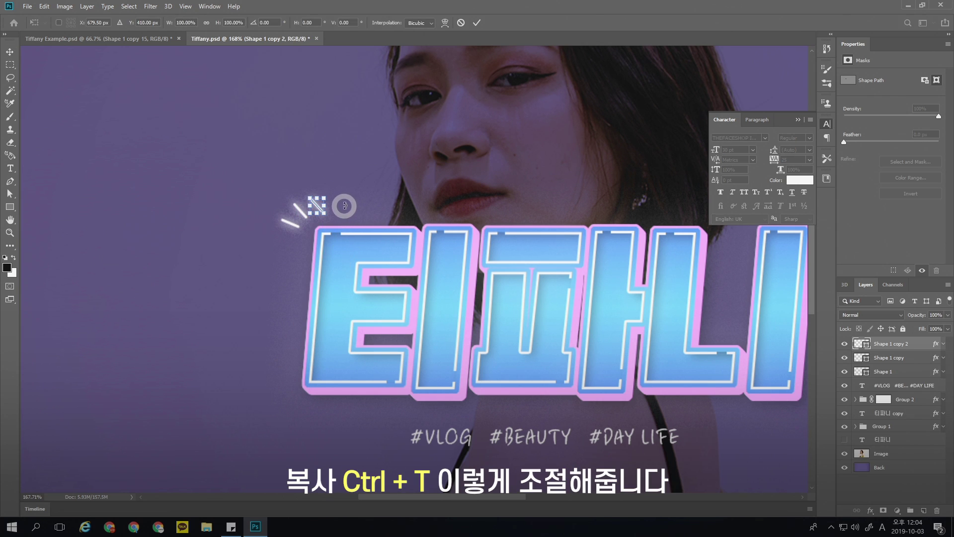
drag(344, 203, 340, 223)
key(Return)
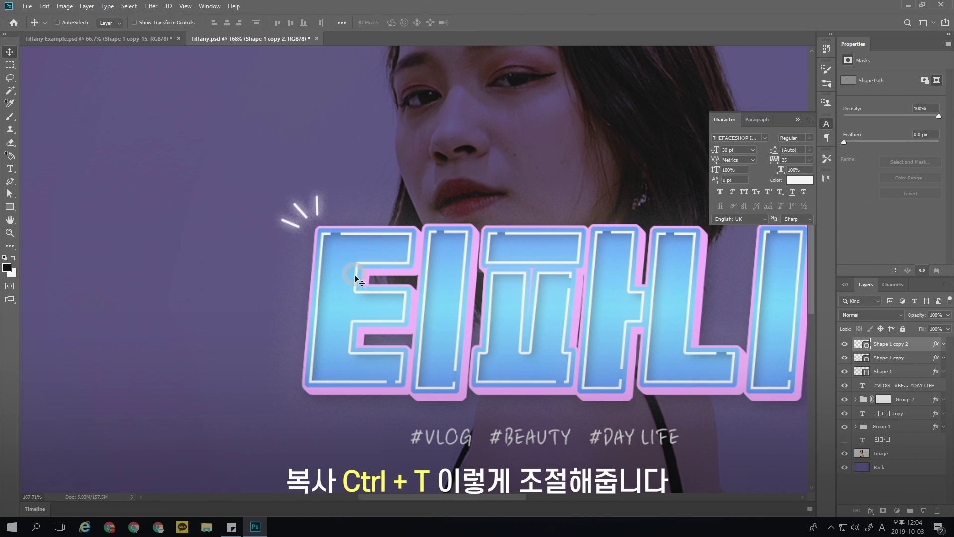
Refine the middle line's path points with Direct Selection, then view the whole composition
key(a)
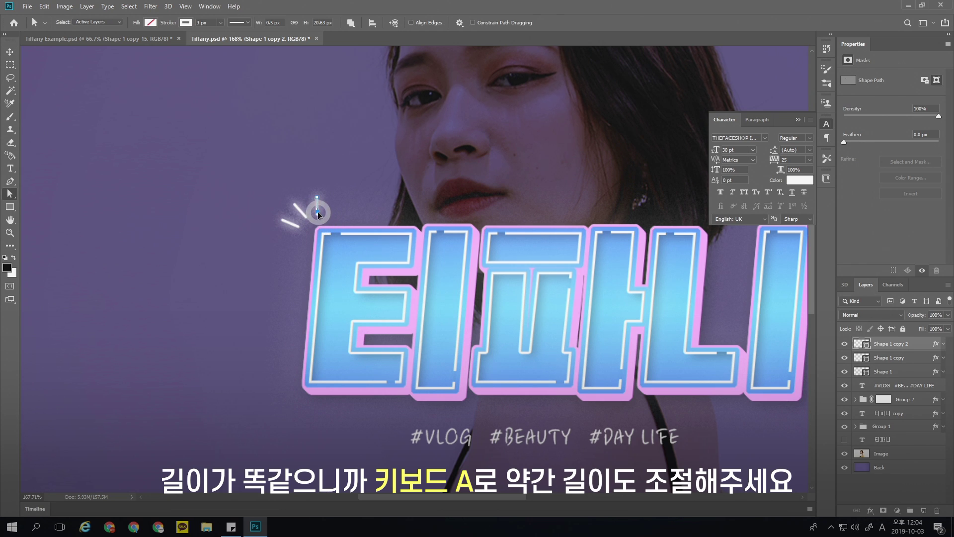
key(z)
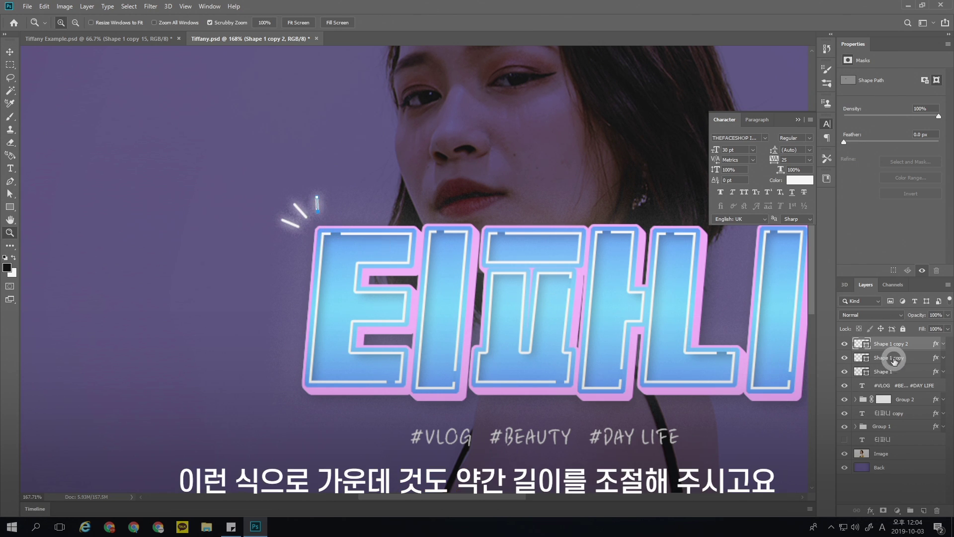
click(889, 358)
key(a)
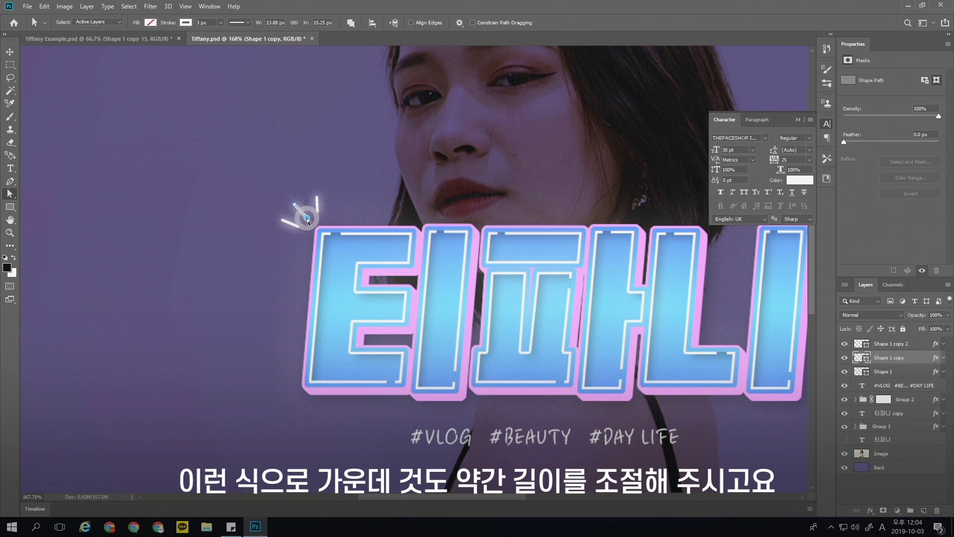
key(v)
key(ctrl+0)
click(770, 419)
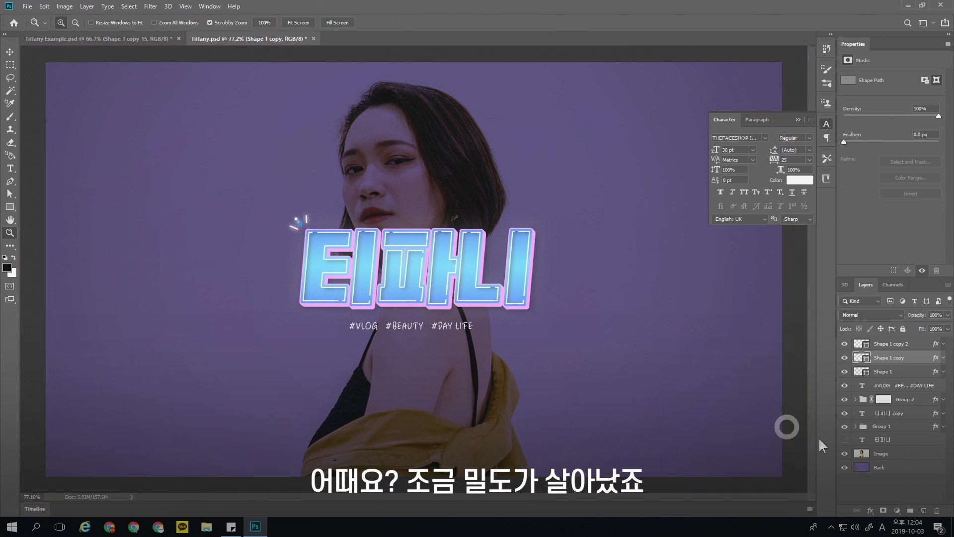
click(678, 369)
click(890, 344)
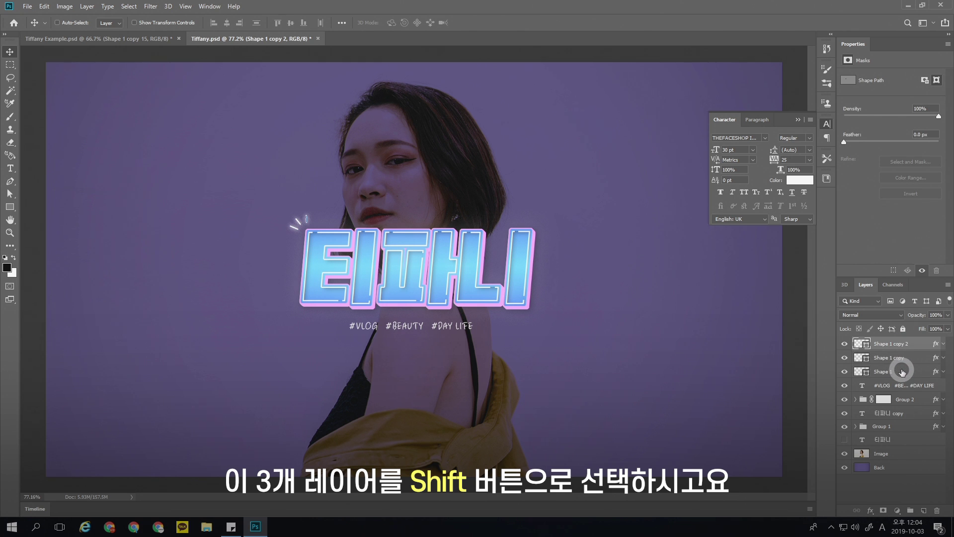
Shrink the three accent lines together proportionally and nudge them into place
shift+click(901, 372)
key(z)
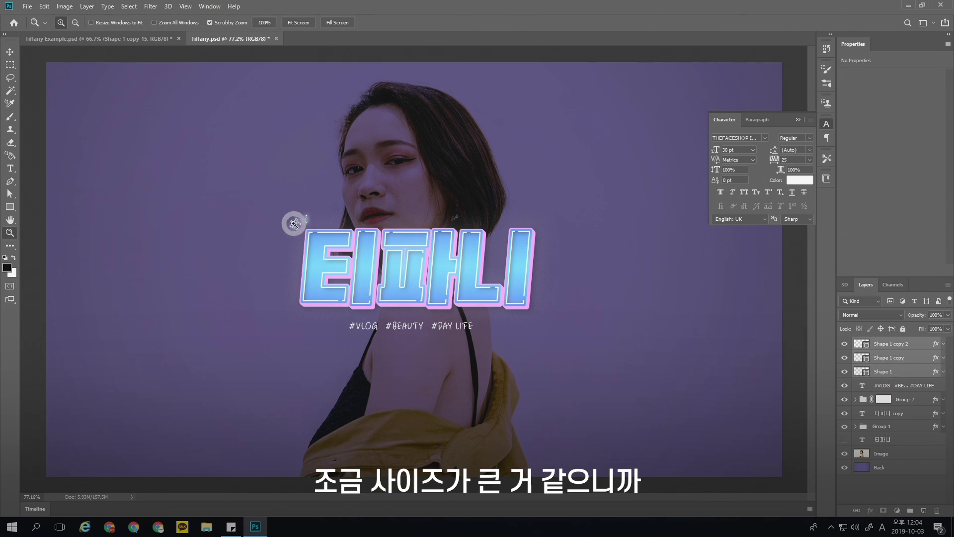
drag(297, 225, 336, 199)
key(ctrl+t)
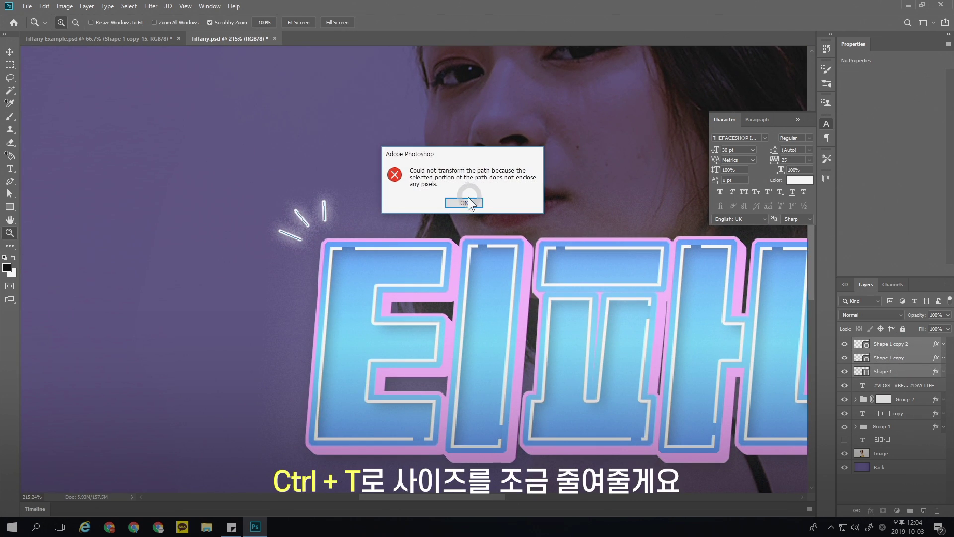
click(464, 203)
key(ctrl+t)
drag(321, 199, 313, 209)
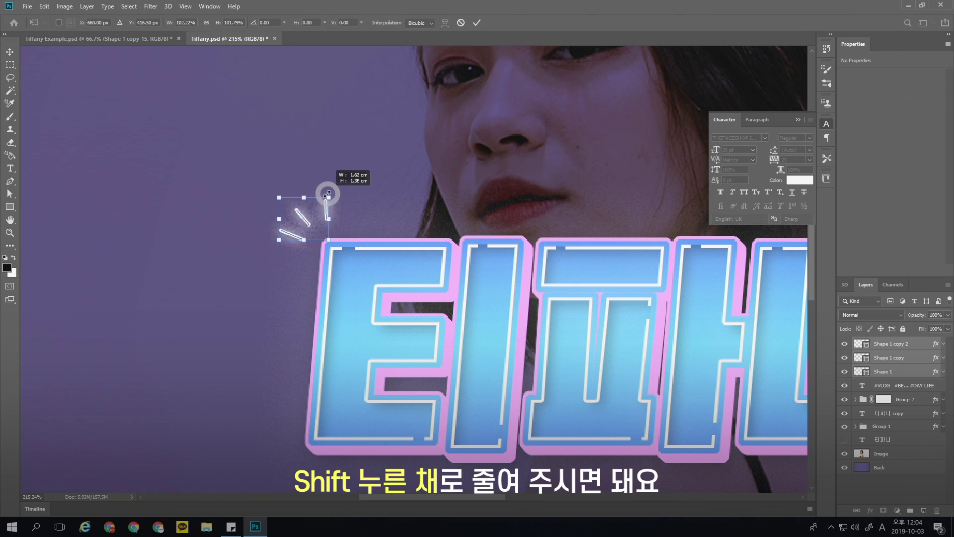
drag(312, 209, 308, 218)
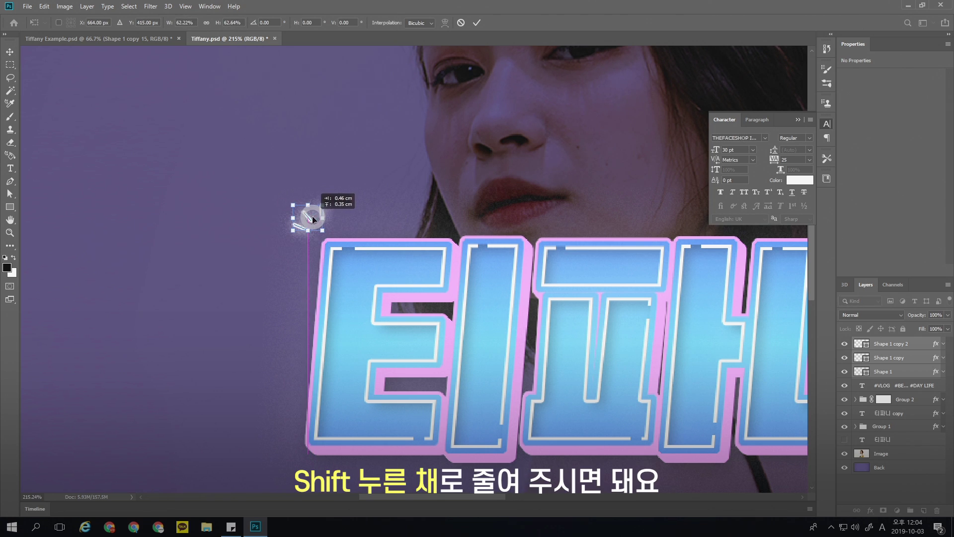
key(Return)
key(z)
key(ctrl+0)
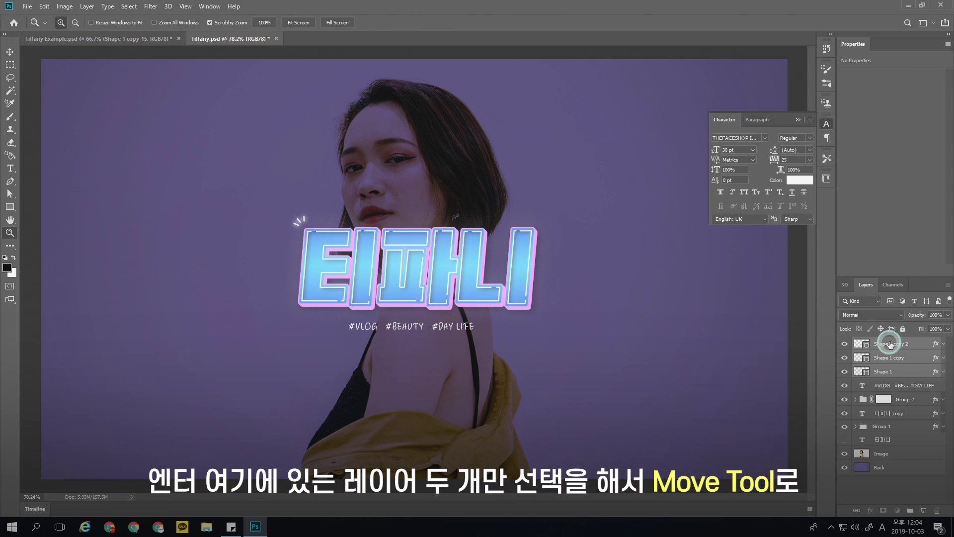
Copy the vertical and middle lines to the title's lower right and rotate them
click(897, 345)
shift+click(915, 358)
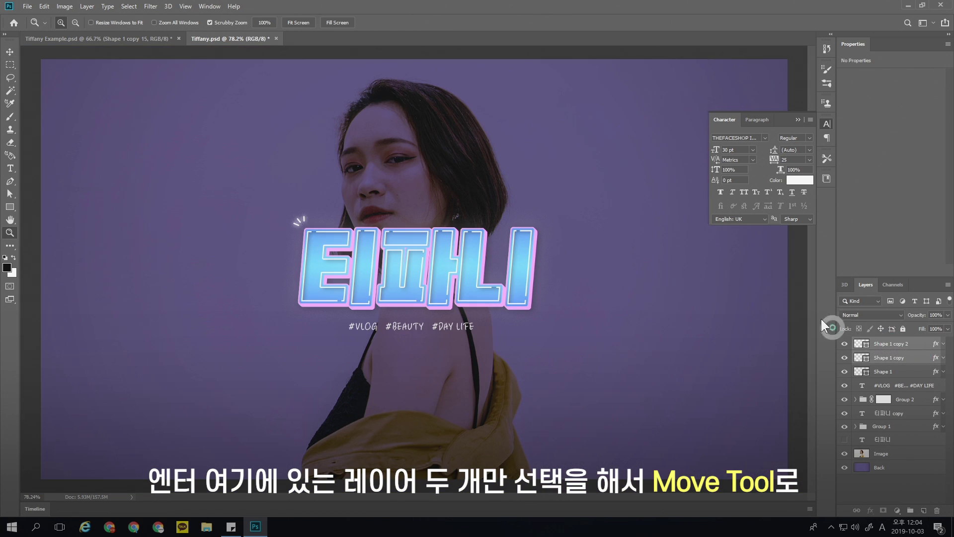
key(v)
mouse_move(303, 221)
mouse_down()
mouse_move(545, 304)
mouse_move(533, 320)
mouse_up()
key(ctrl+t)
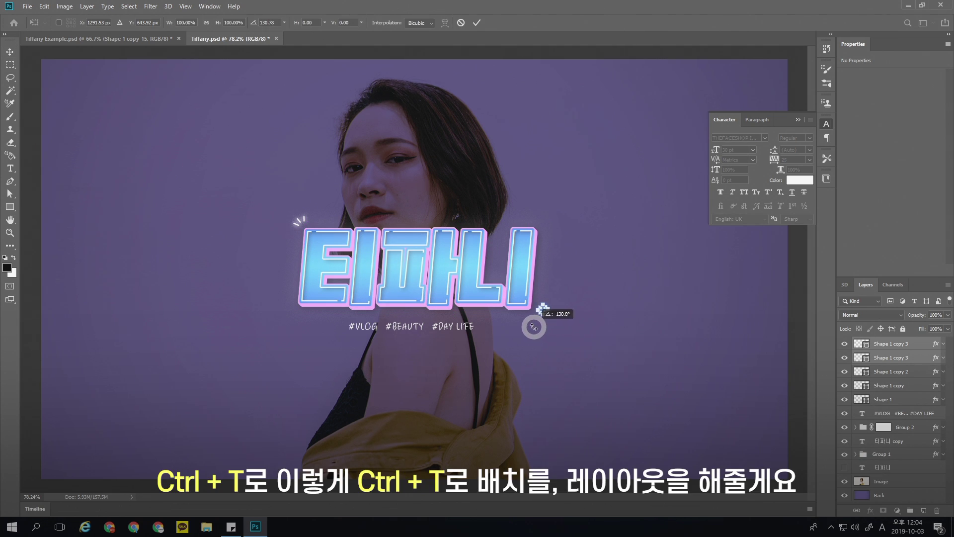
key(Return)
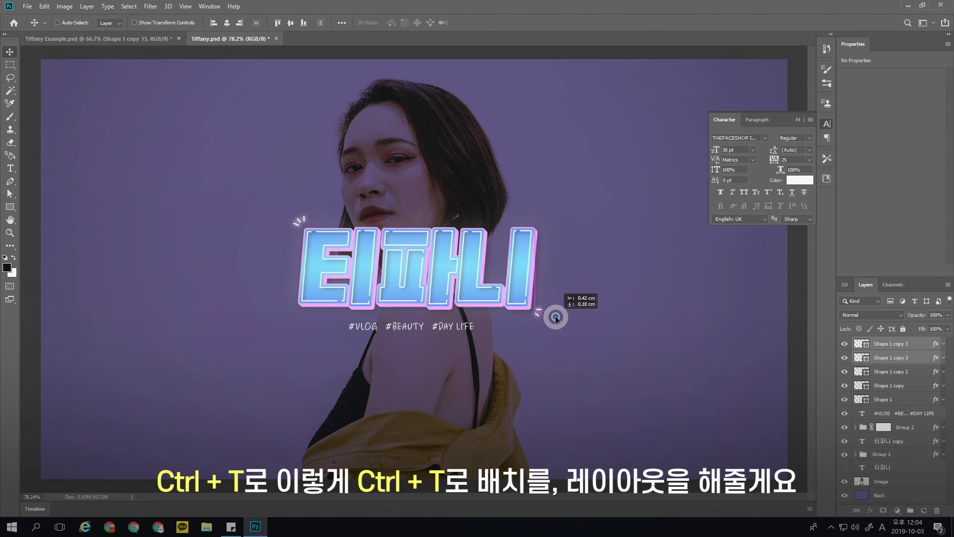
key(ctrl+t)
drag(556, 315, 562, 354)
key(Return)
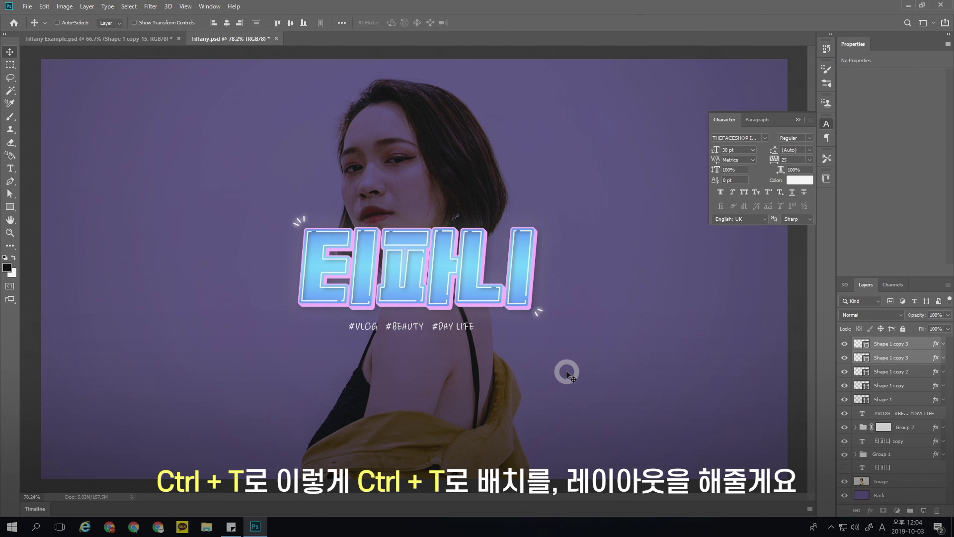
key(z)
alt+click(537, 305)
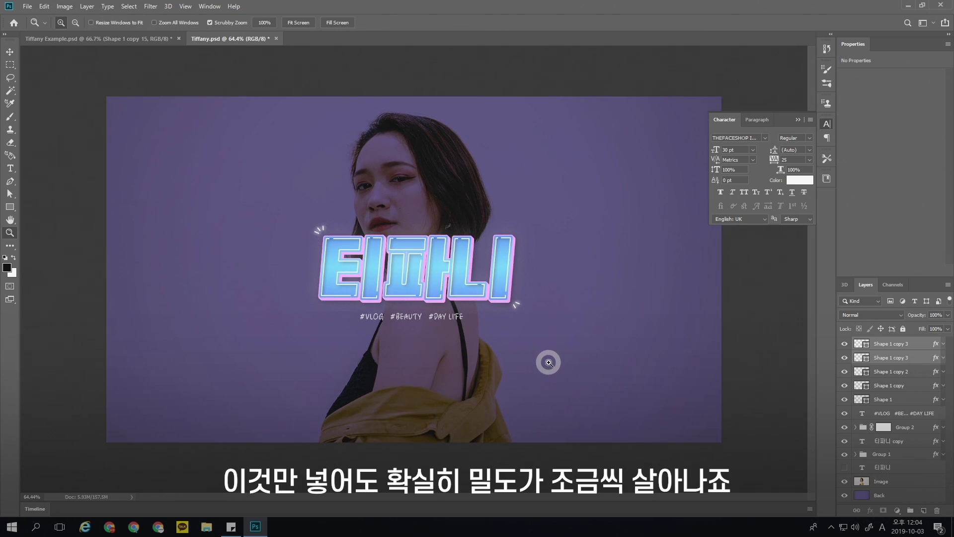
click(541, 327)
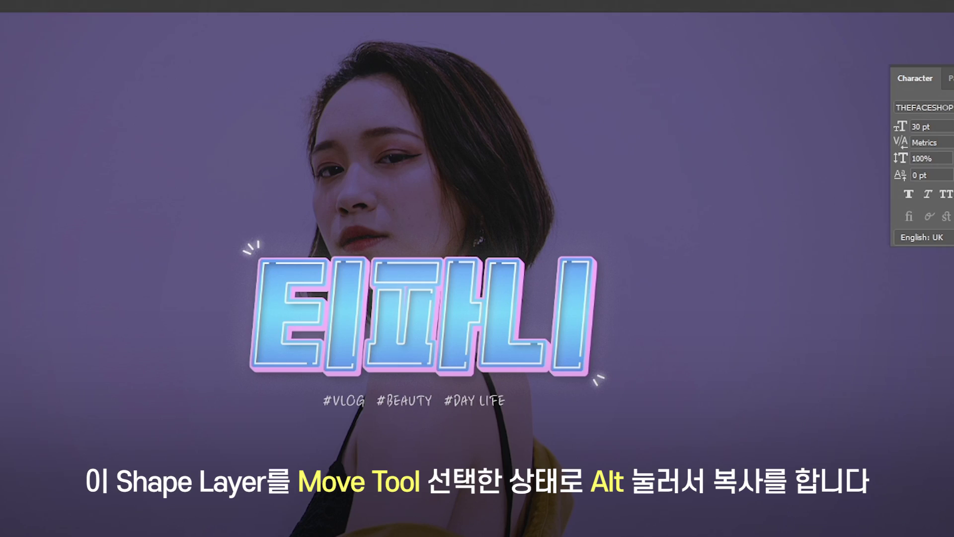
Copy the lower-right accent line high onto the canvas and enlarge it
drag(619, 375, 667, 84)
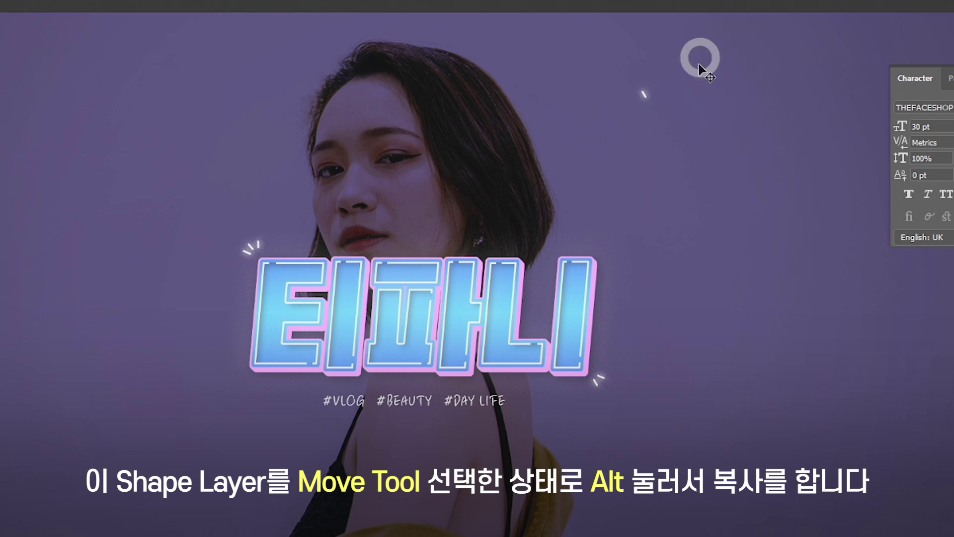
key(ctrl+t)
drag(662, 117, 659, 114)
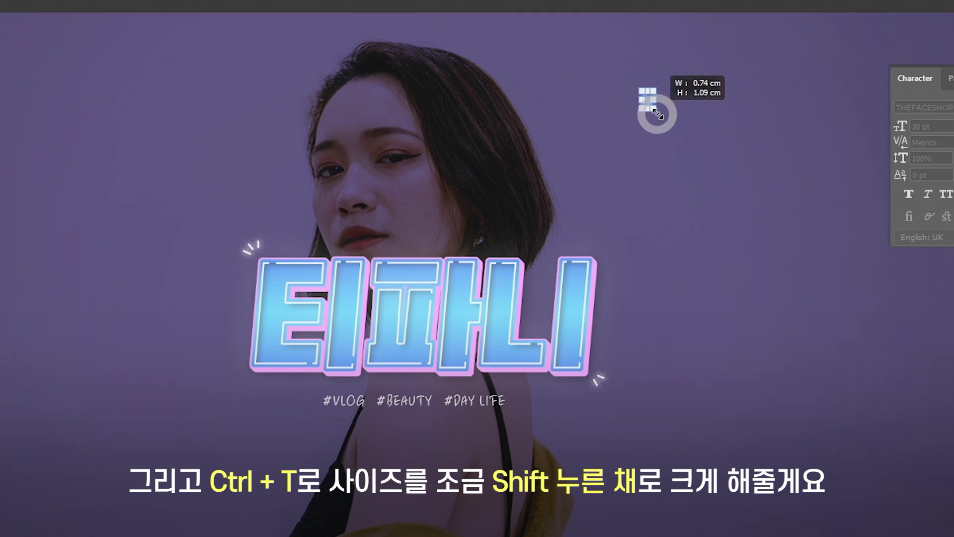
key(Return)
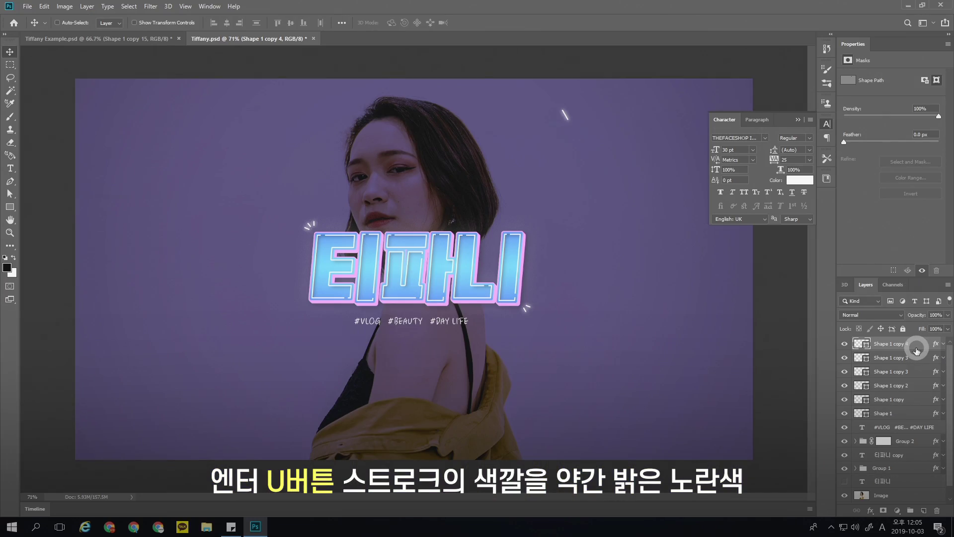
Change the copied line's stroke colour to a pale light yellow
key(u)
click(147, 22)
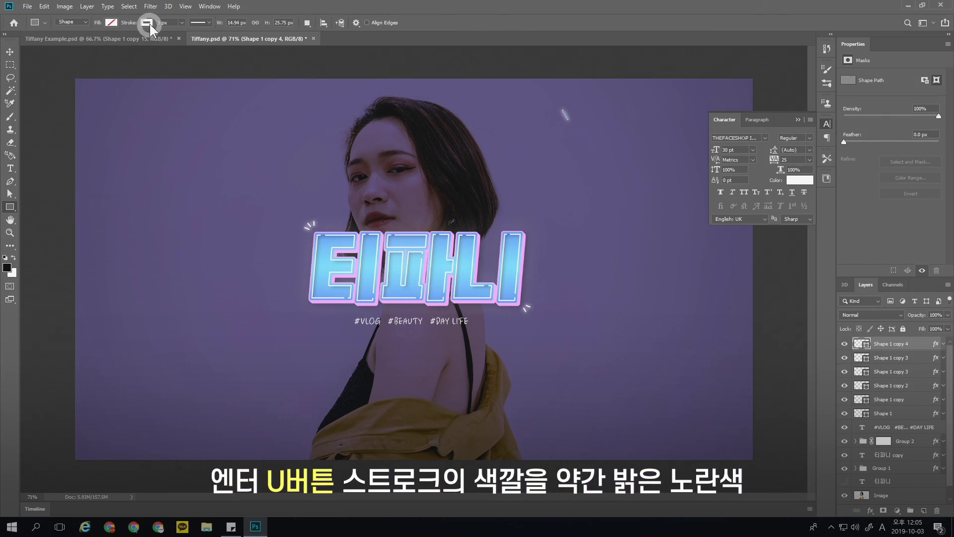
click(193, 41)
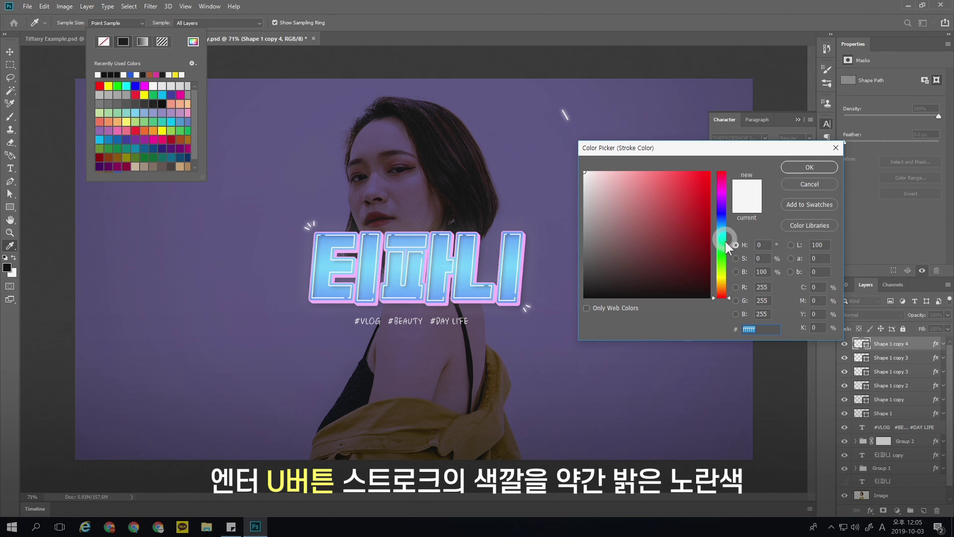
click(721, 282)
click(649, 171)
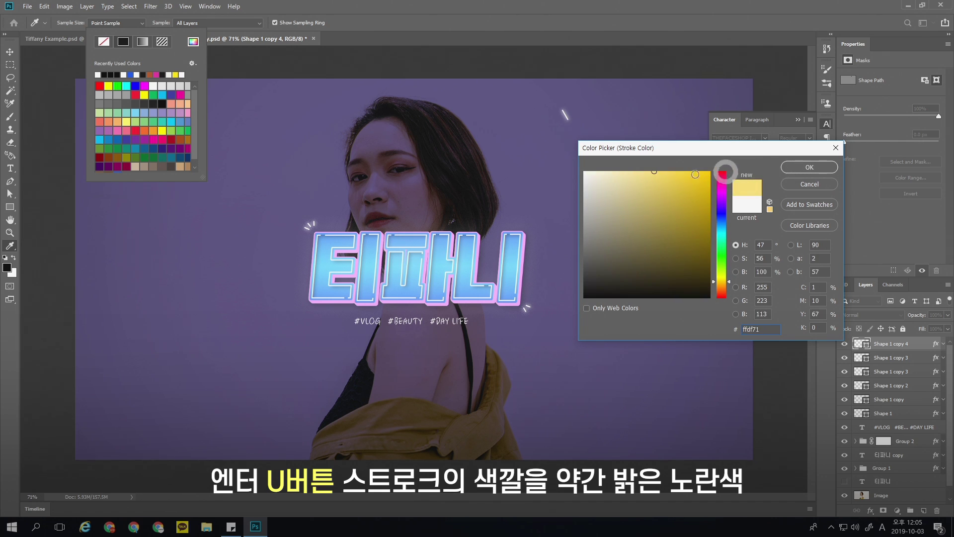
click(644, 171)
click(804, 168)
click(890, 357)
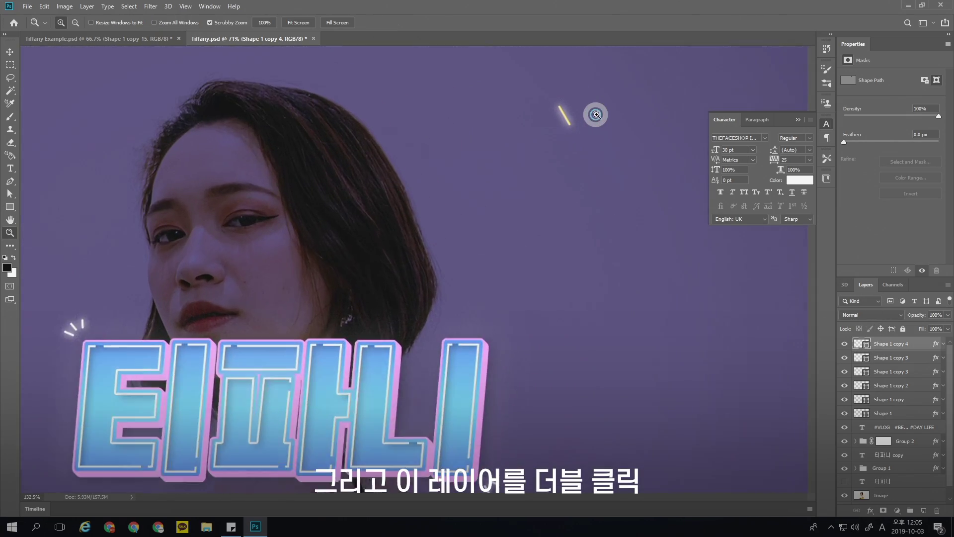
Set the line's Outer Glow colour to yellow sampled from the stroke
double_click(922, 347)
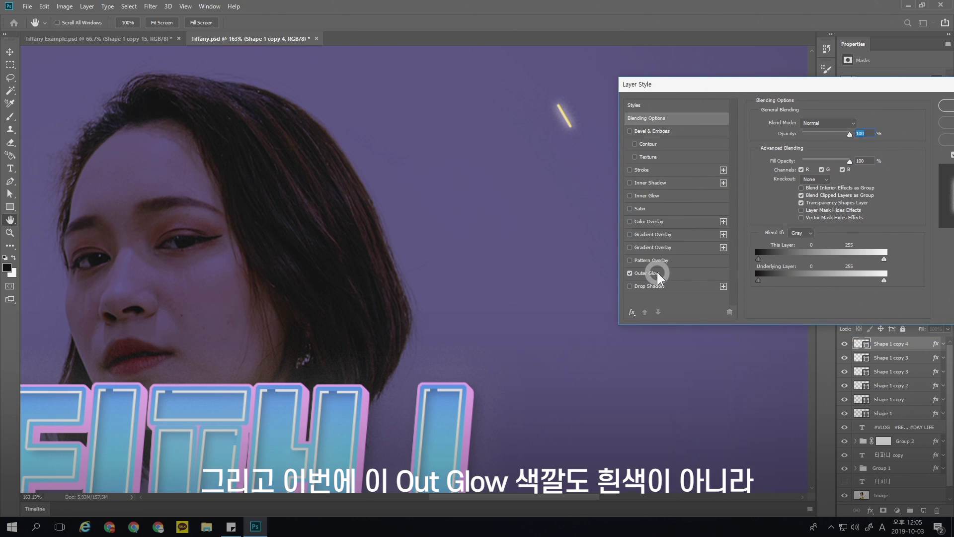
click(655, 272)
click(780, 160)
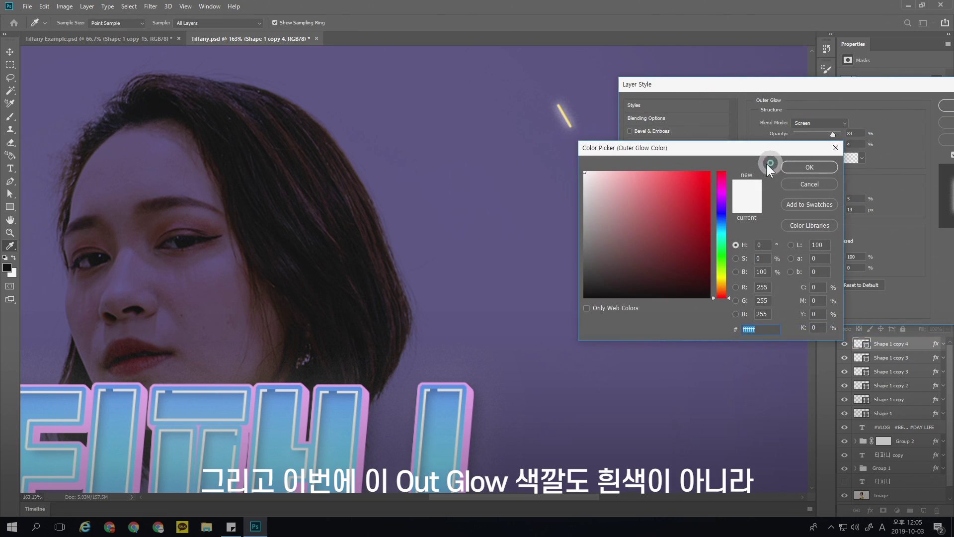
click(572, 133)
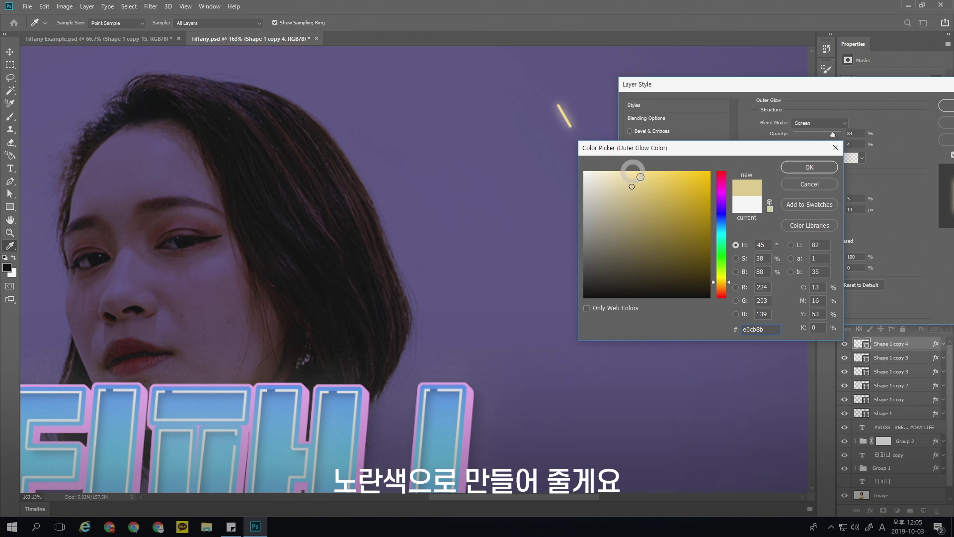
click(810, 167)
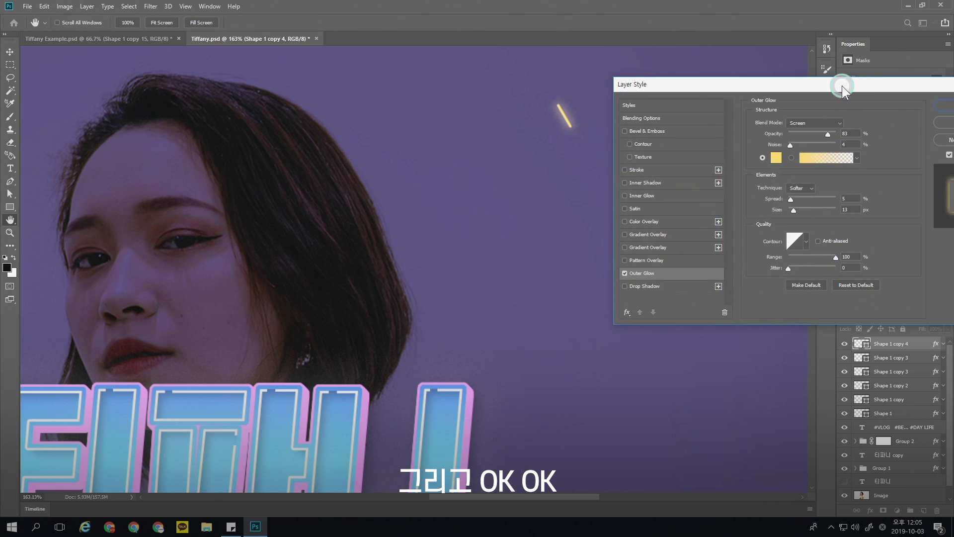
drag(842, 86, 661, 164)
click(786, 187)
key(z)
click(559, 166)
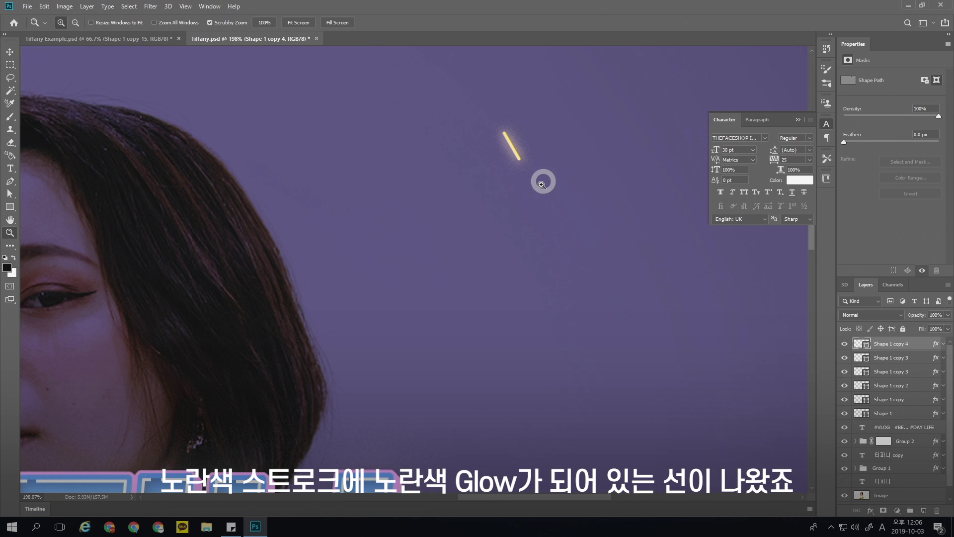
drag(575, 234, 537, 248)
key(v)
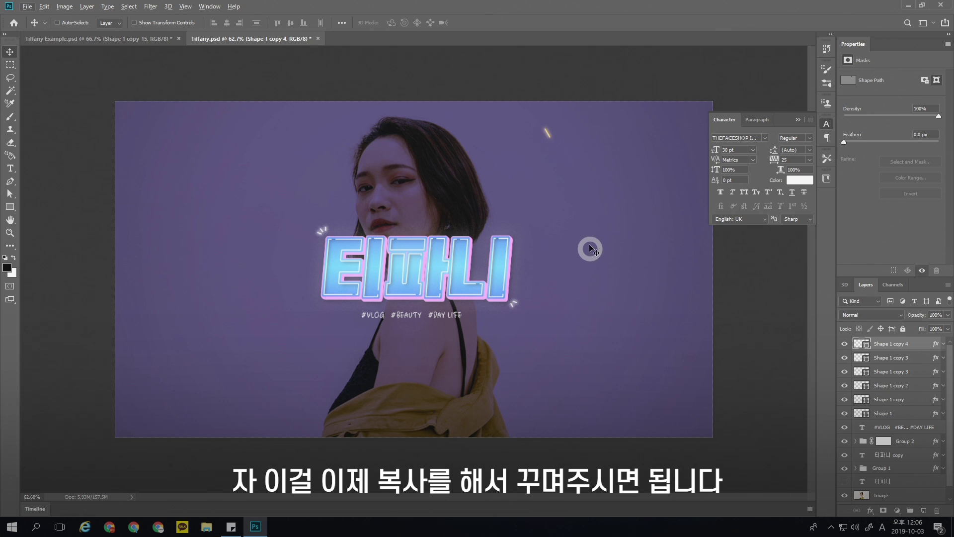
Duplicate the yellow line further right and lower, and rotate the copy
alt+drag(549, 136, 641, 210)
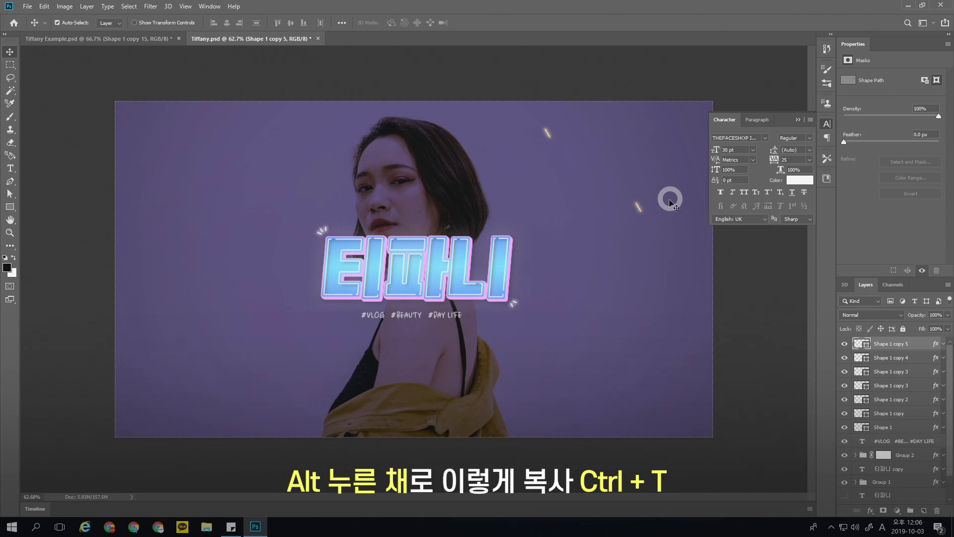
key(ctrl+t)
drag(661, 214, 663, 204)
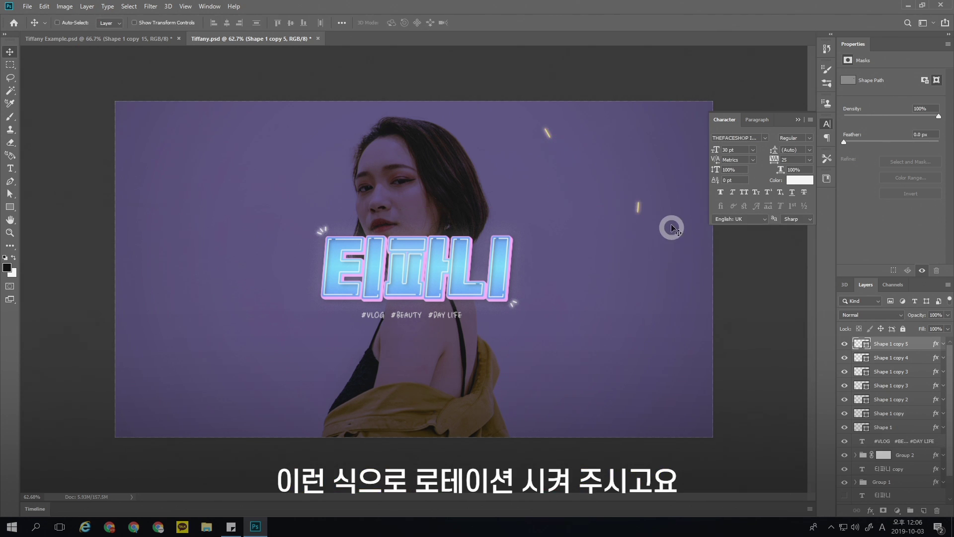
drag(660, 211, 670, 208)
key(Return)
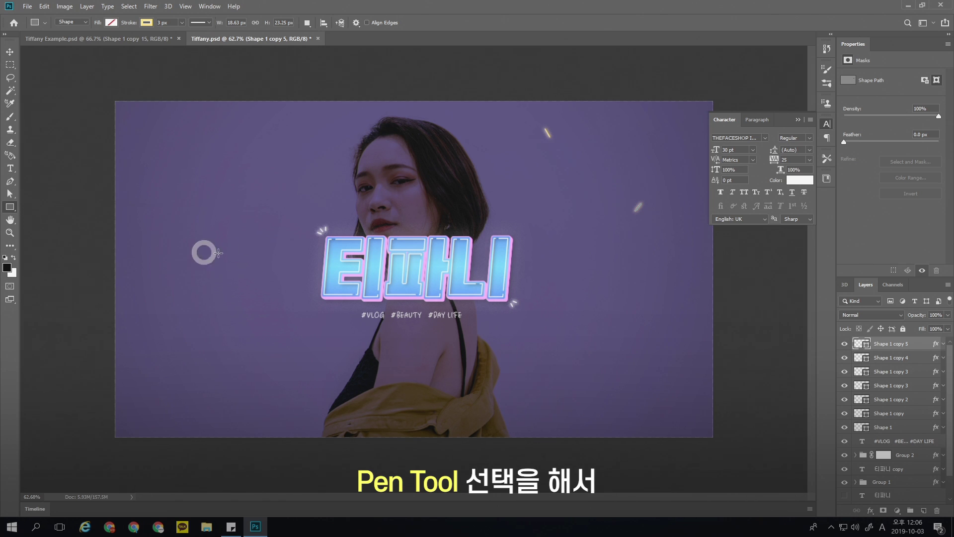
Change the copied line's stroke colour to light green
click(146, 23)
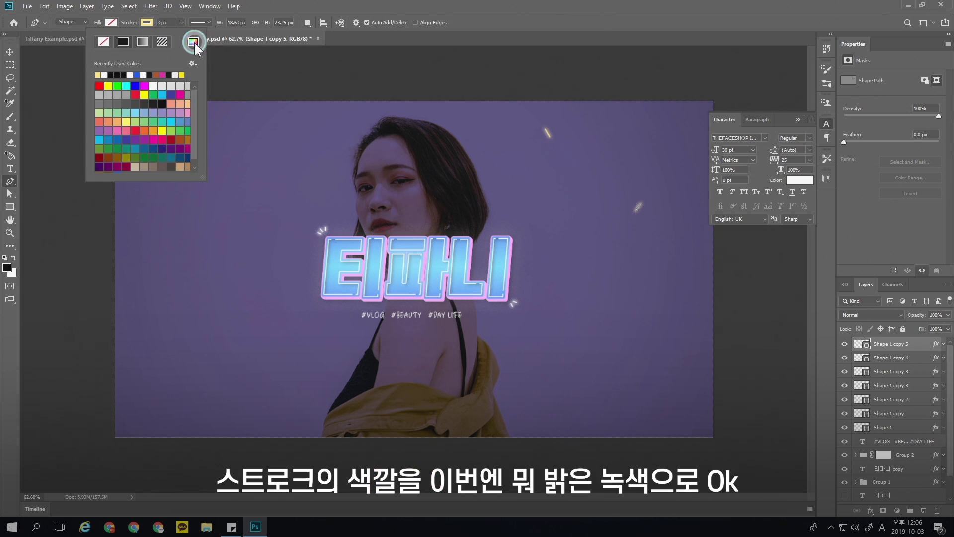
click(193, 41)
drag(725, 248, 722, 271)
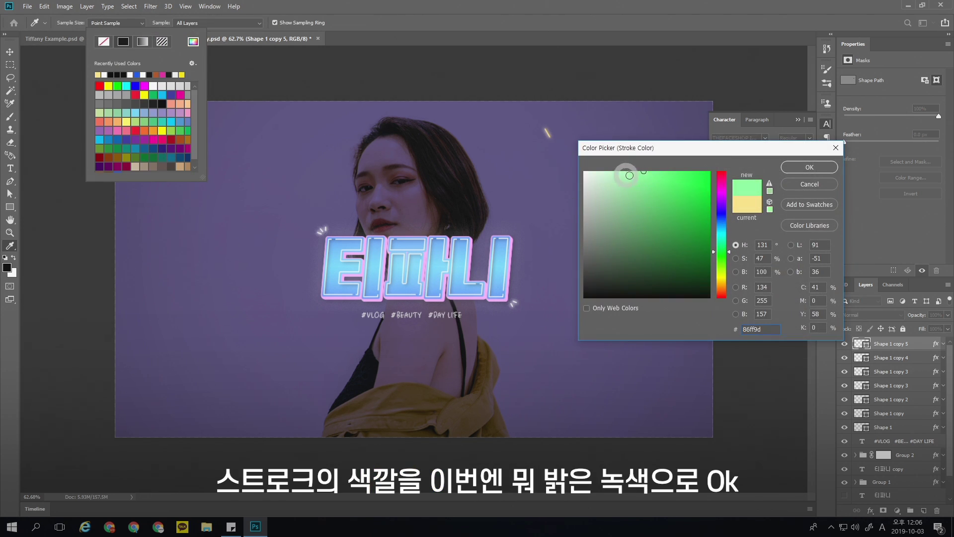
drag(654, 149, 659, 248)
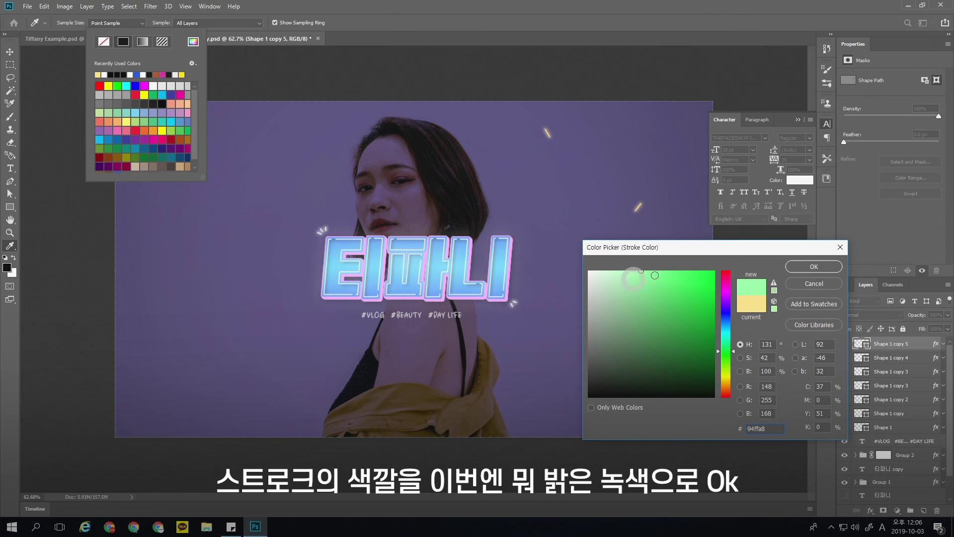
click(801, 273)
Set the new line's Outer Glow colour to green
double_click(918, 346)
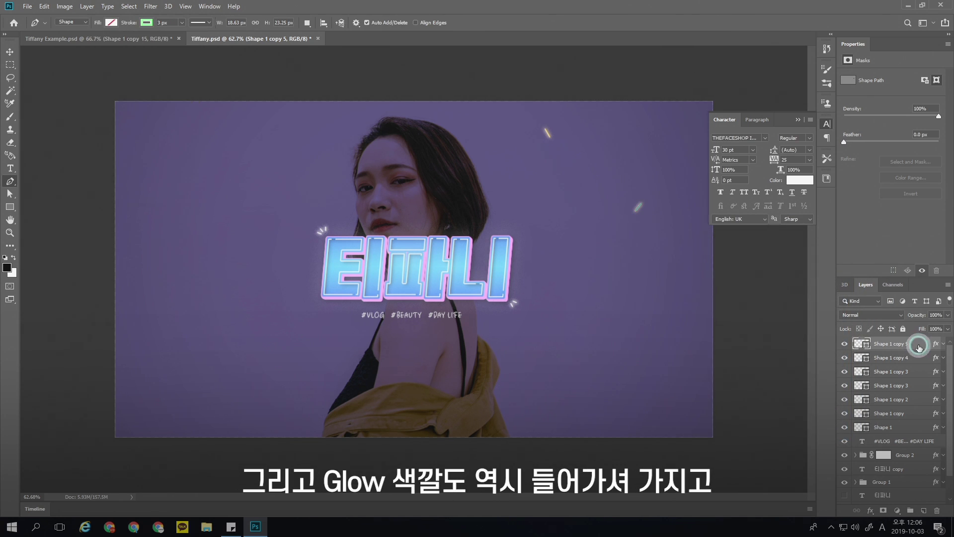
click(471, 353)
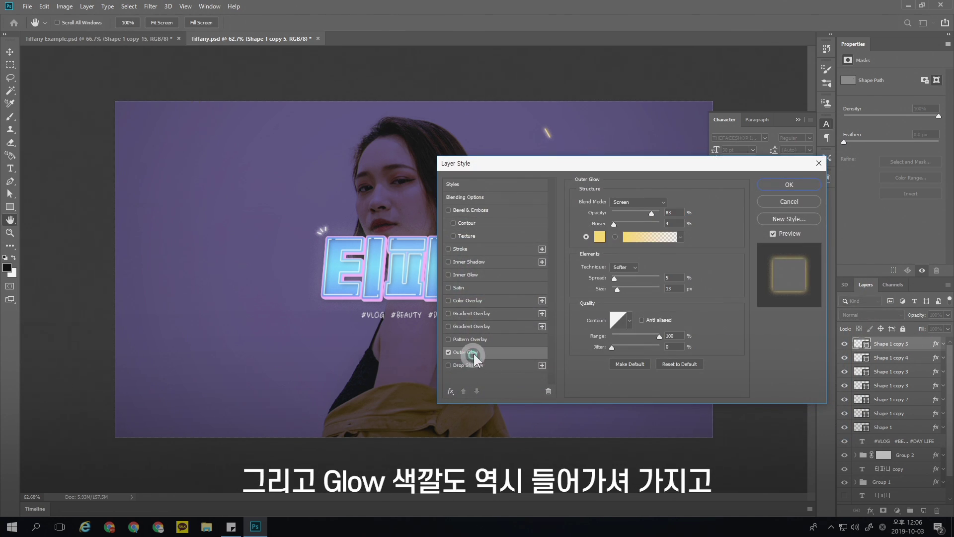
click(599, 244)
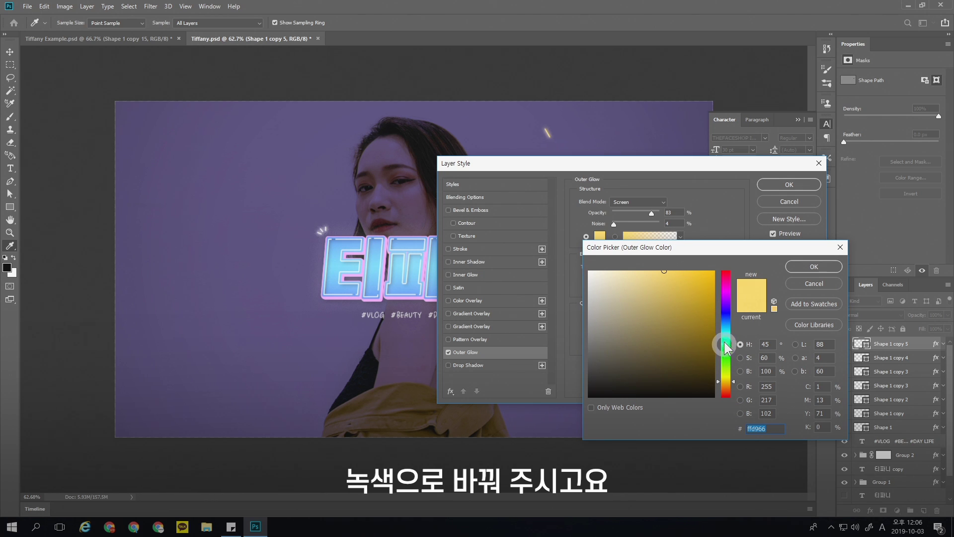
click(795, 267)
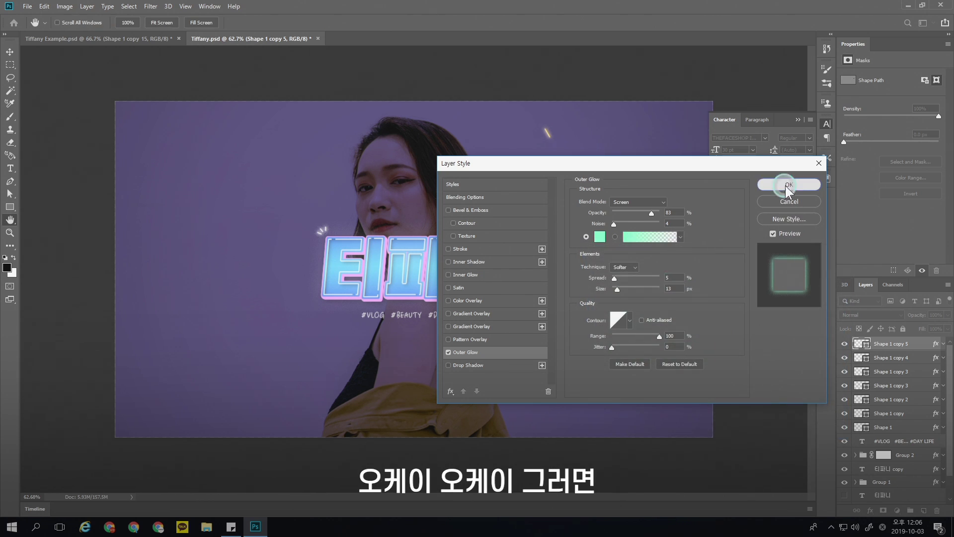
click(785, 185)
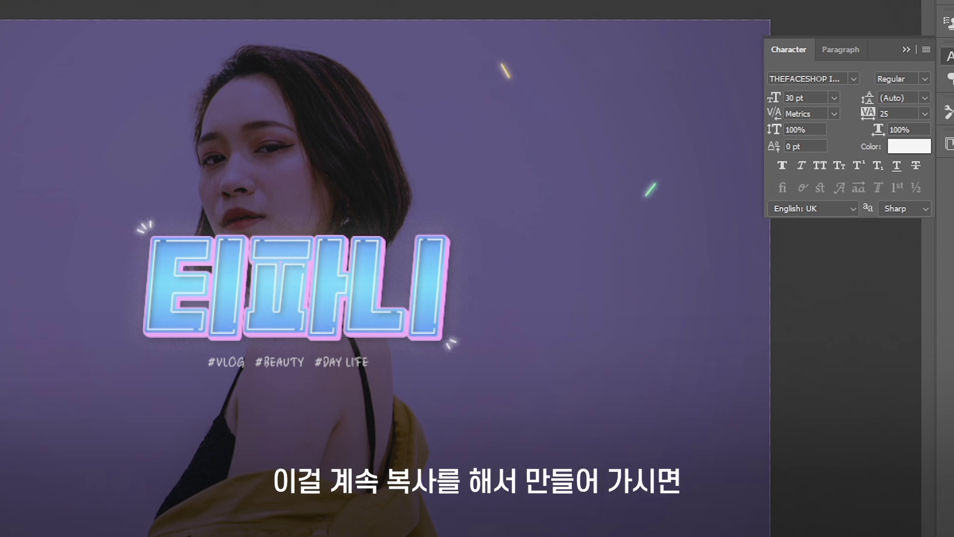
Duplicate a glowing line, shrink and rotate it, then scatter more copies across the image
drag(658, 199, 669, 251)
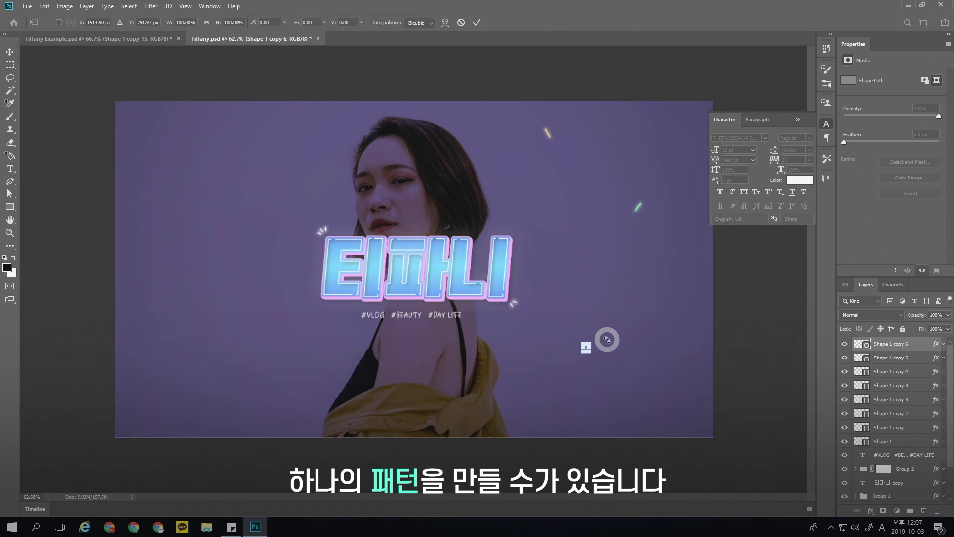
drag(607, 340, 584, 345)
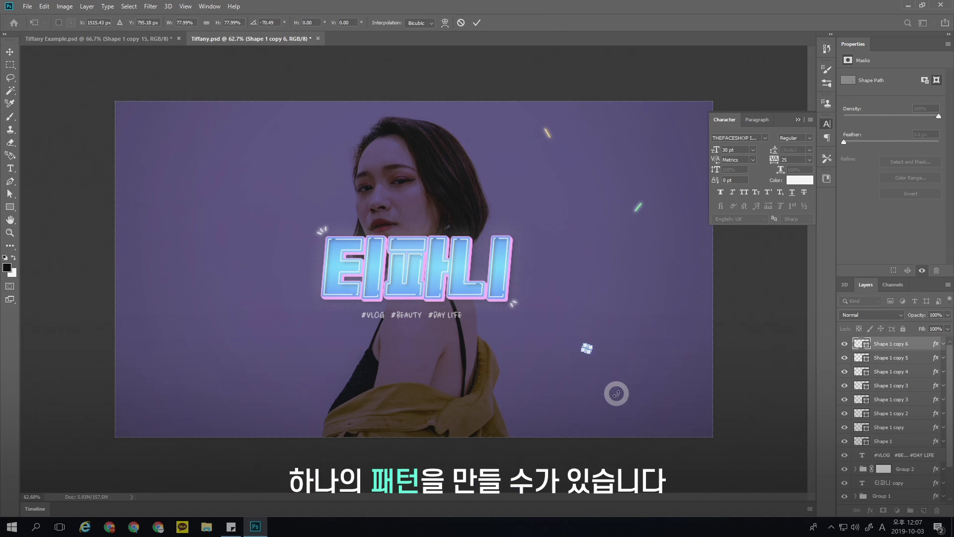
key(Return)
mouse_move(631, 288)
mouse_down()
mouse_move(671, 397)
mouse_move(665, 115)
mouse_move(285, 366)
mouse_move(252, 154)
mouse_up()
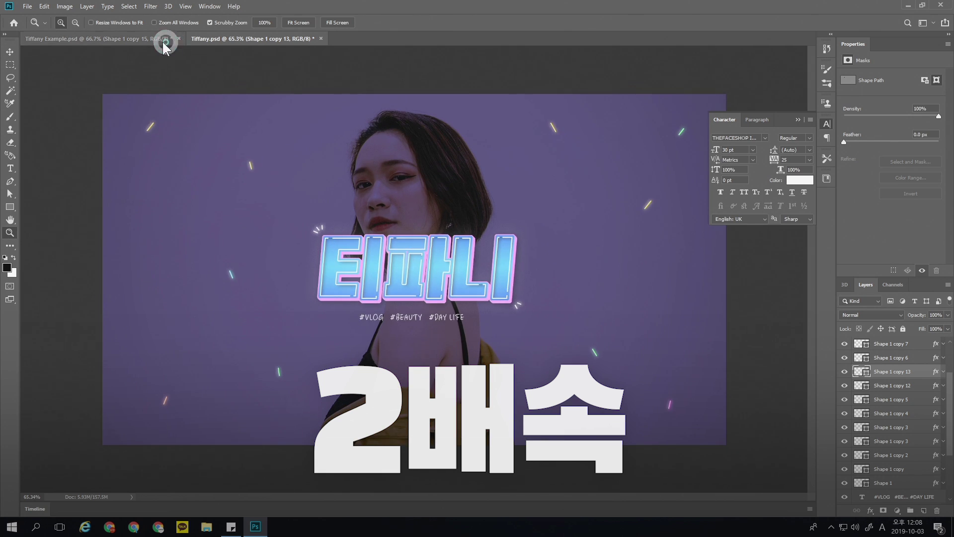